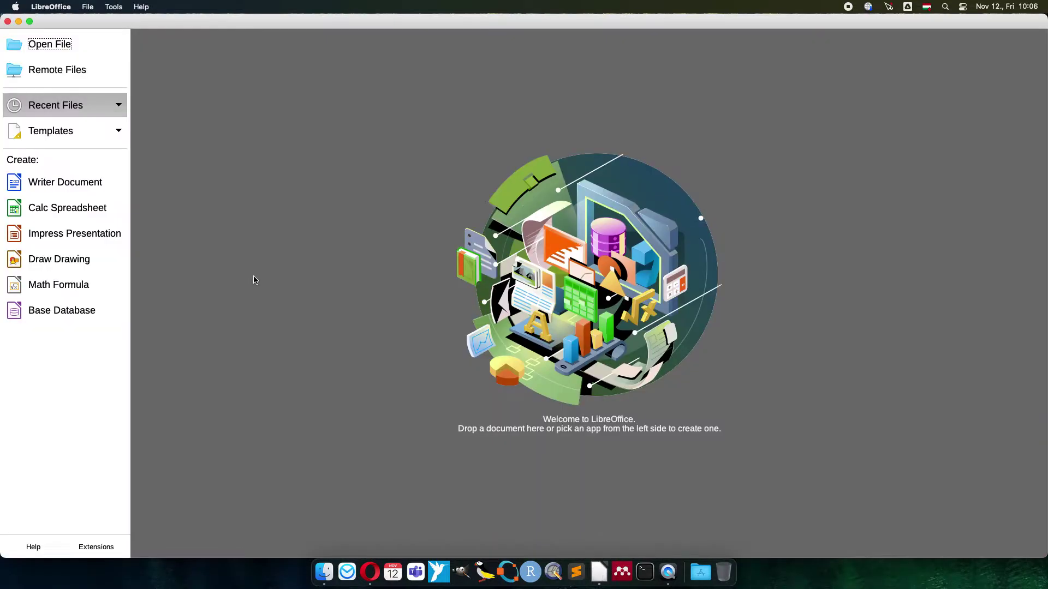
Create a new blank spreadsheet and enter the header No in A1
click(80, 211)
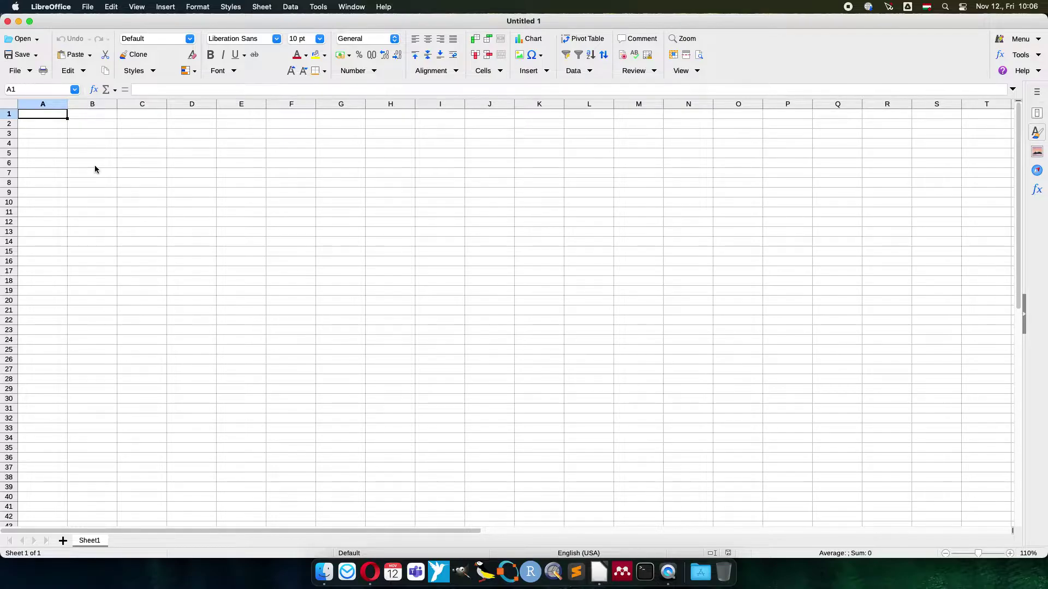
text(No)
key(Return)
Fill A2:A41 with the numbers 1 to 40 using a 1, 2 series
text(1)
key(Return)
text(2)
key(Return)
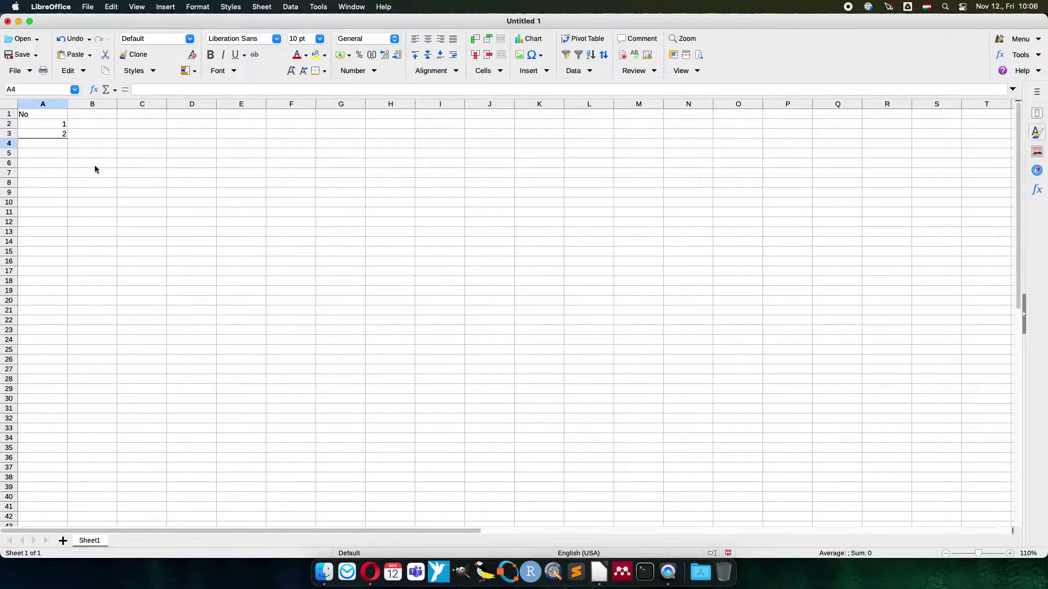
key(Up)
key(shift+Up)
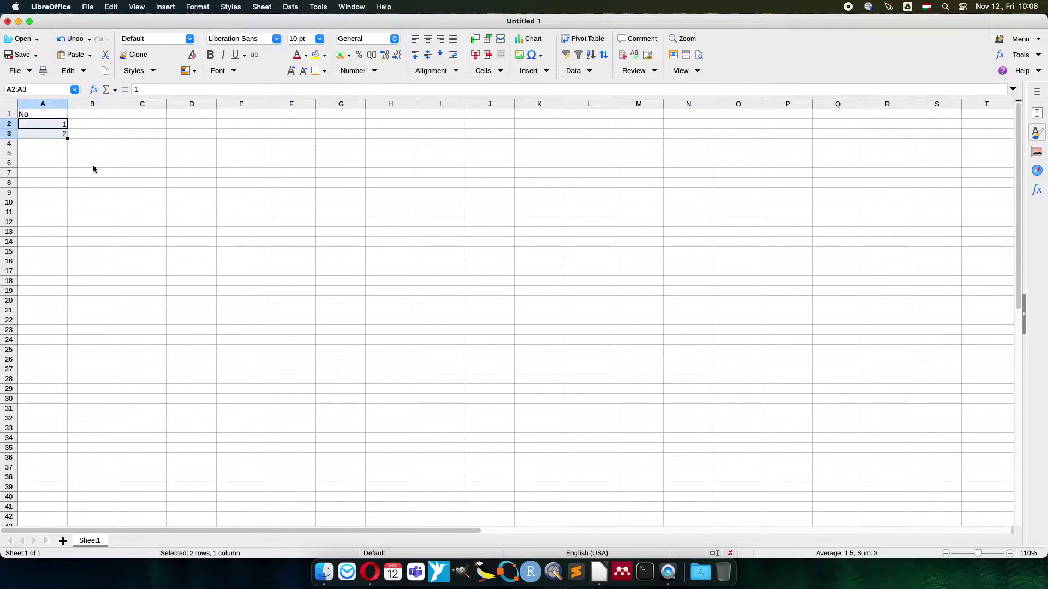
drag(68, 138, 56, 507)
click(111, 114)
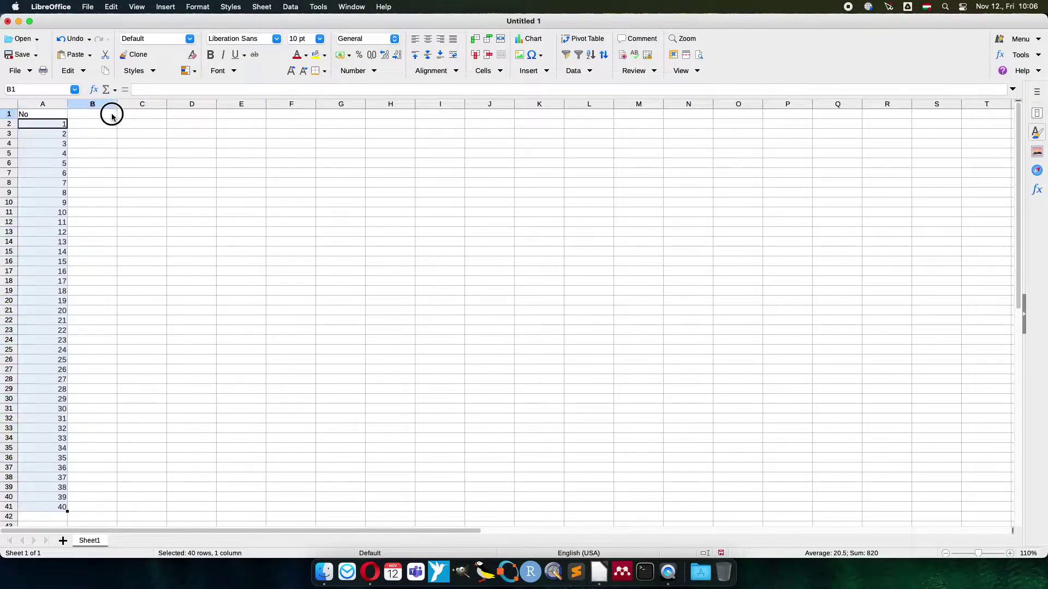
Head column B with Value and enter =ROUND(100*RAND(),2) in B2, showing 58.47
text(Value)
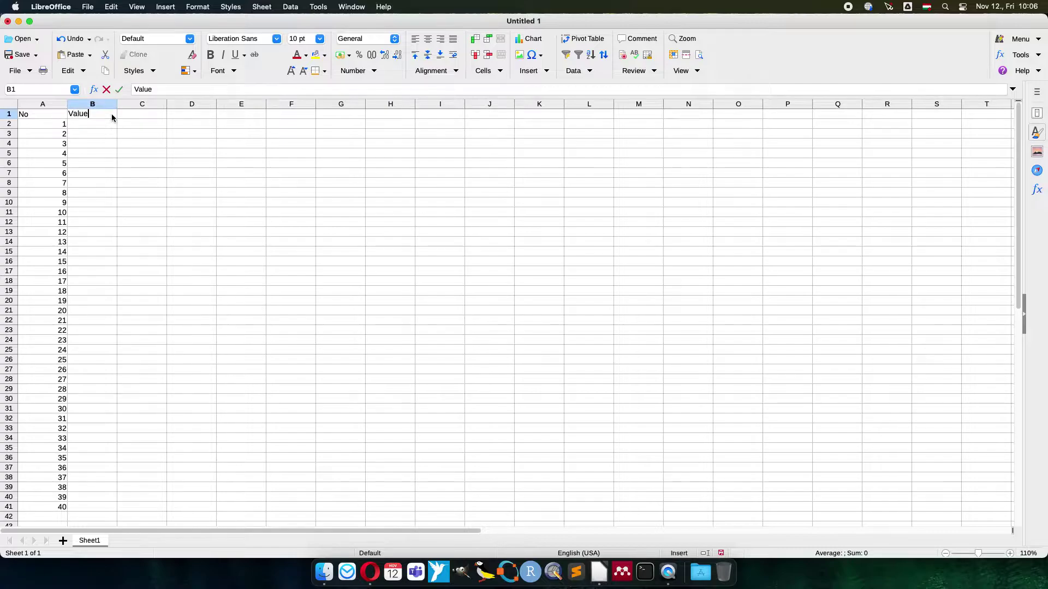
key(Return)
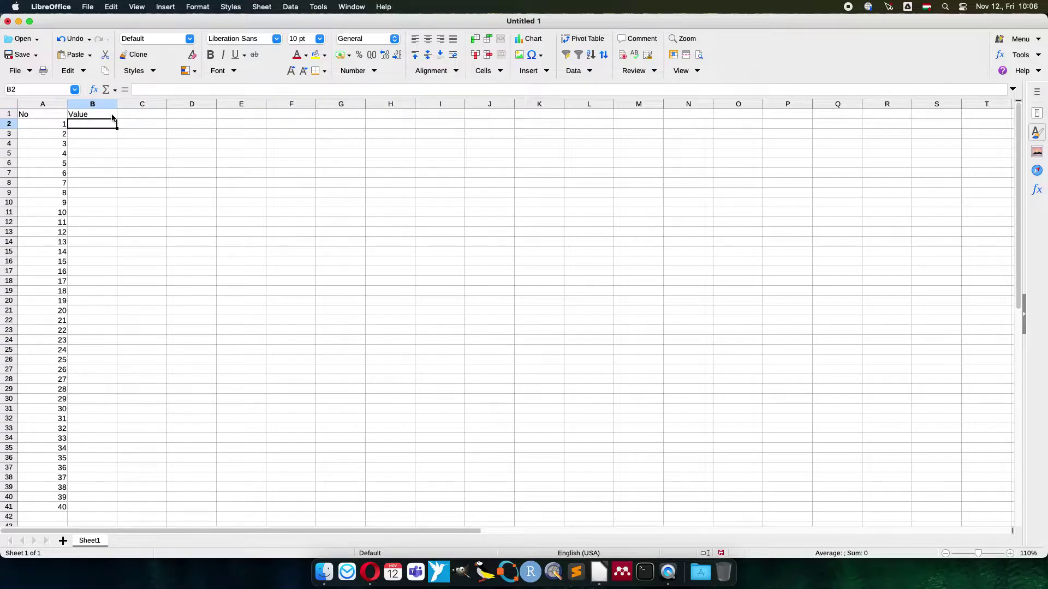
text(=round()
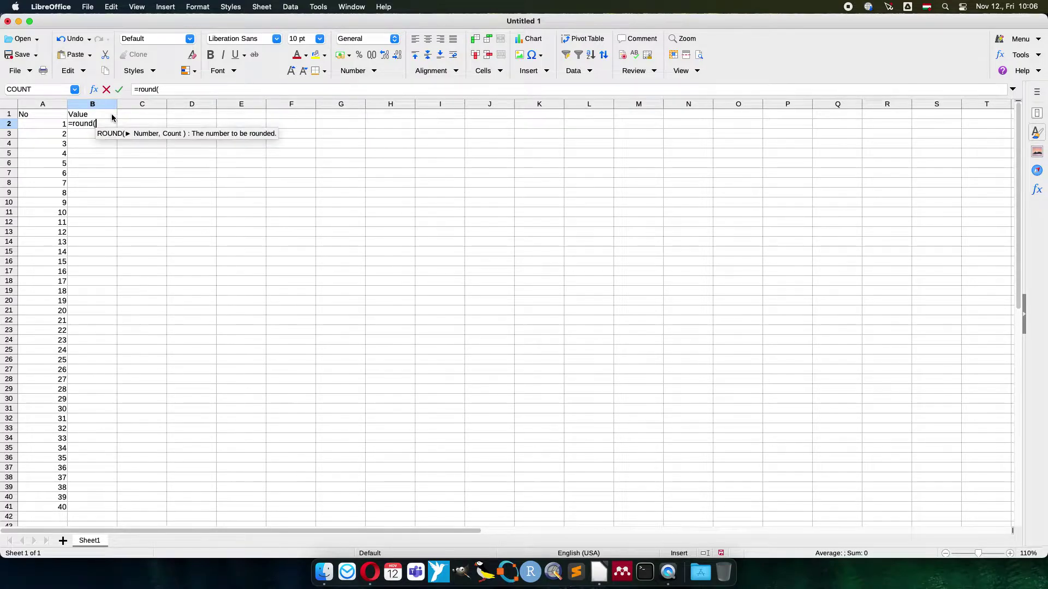
text(100*)
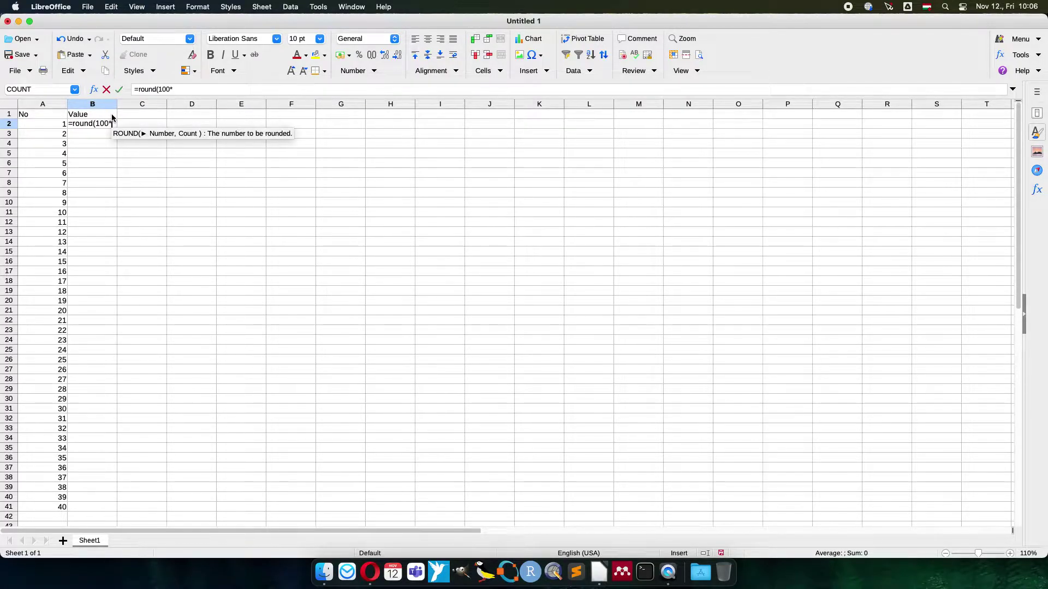
text(rand())
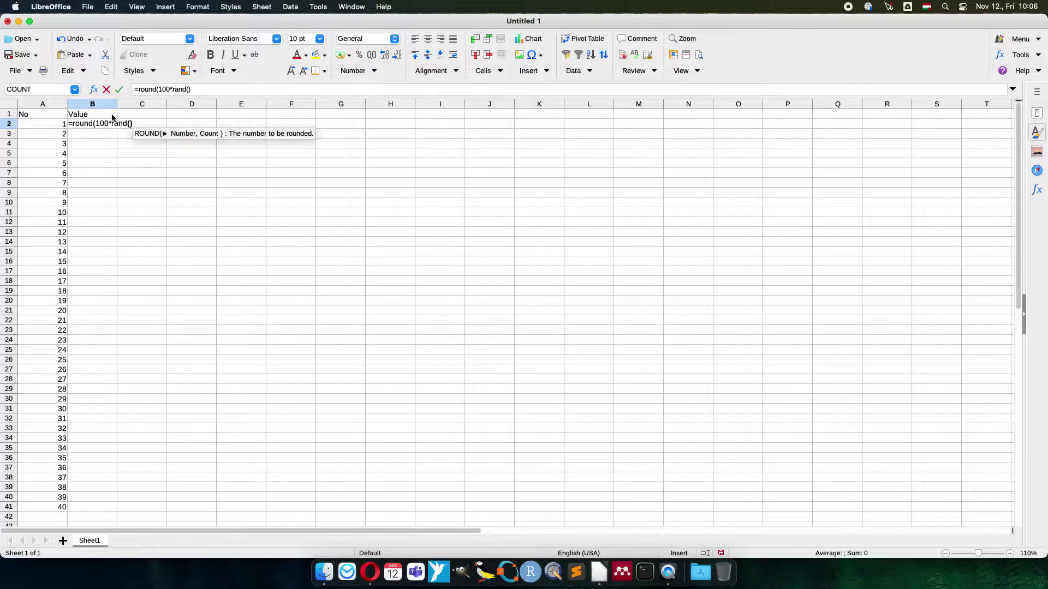
text(,2)
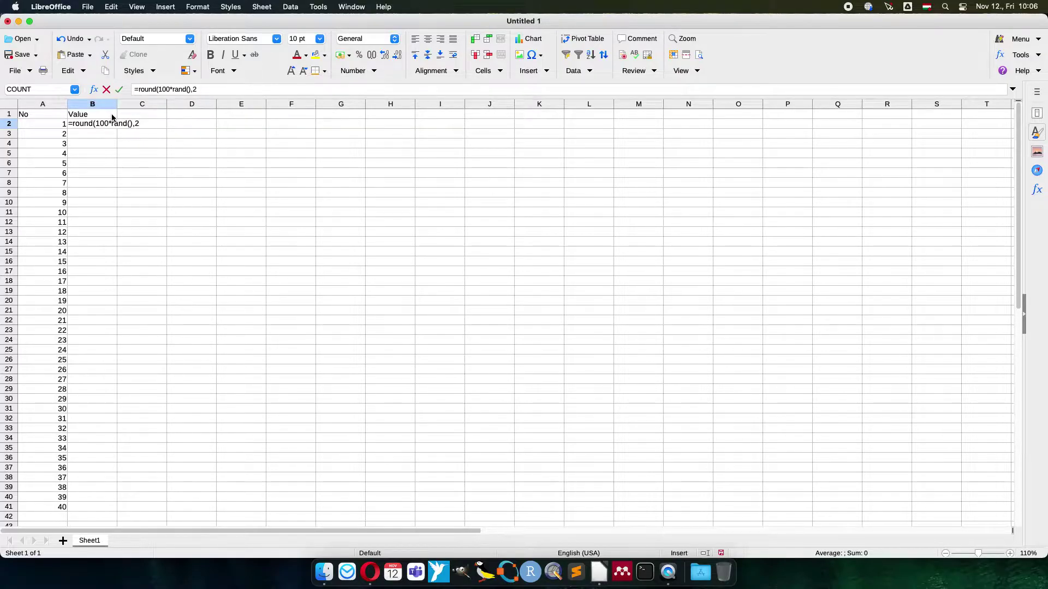
text())
key(Return)
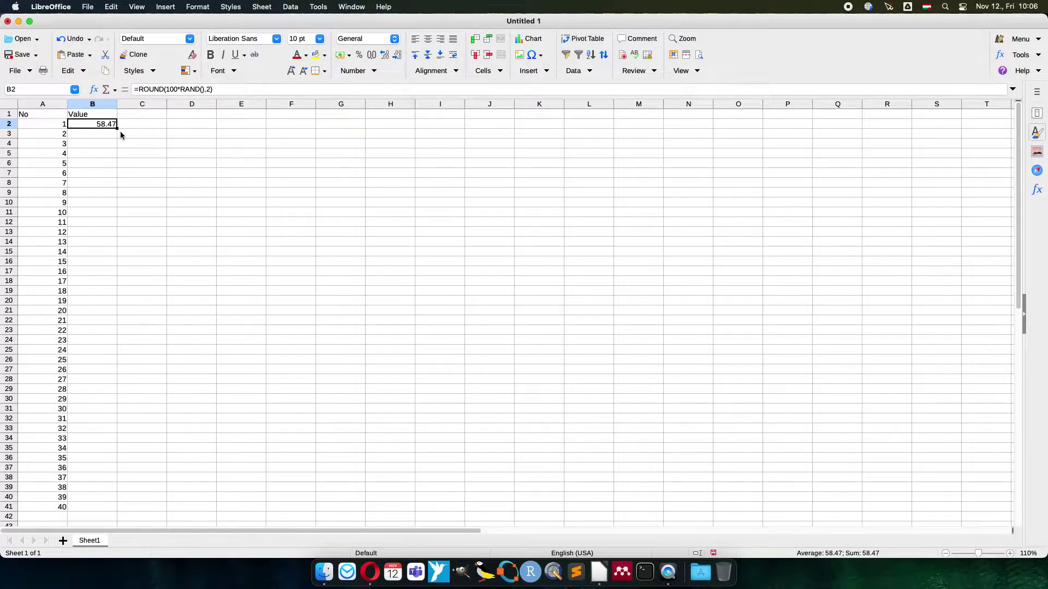
Fill the random formula down to B41, then paste B2:B41 back as plain numbers only
double_click(117, 129)
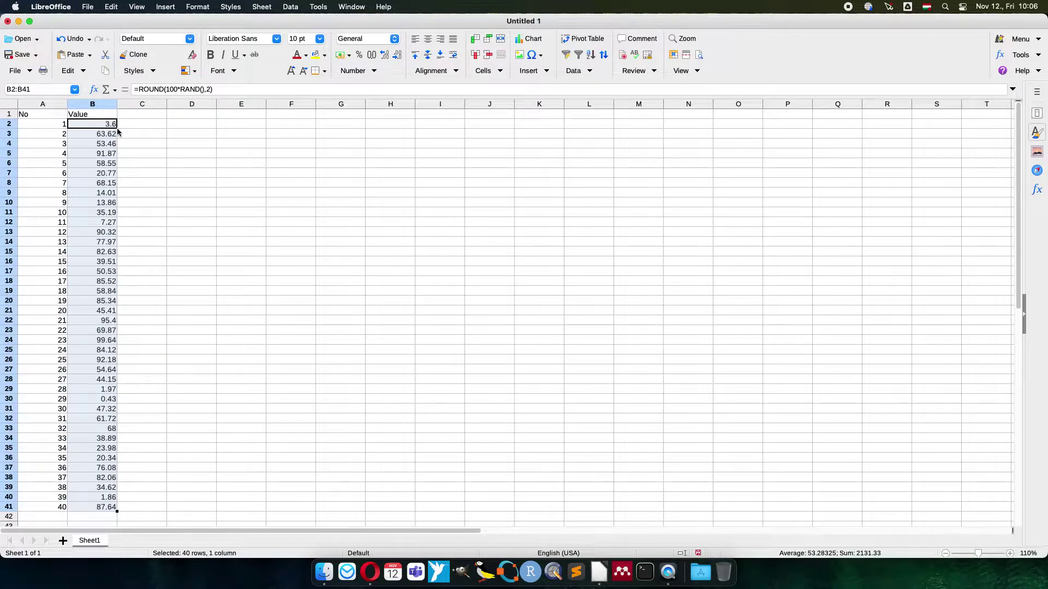
key(super+c)
key(super+shift+v)
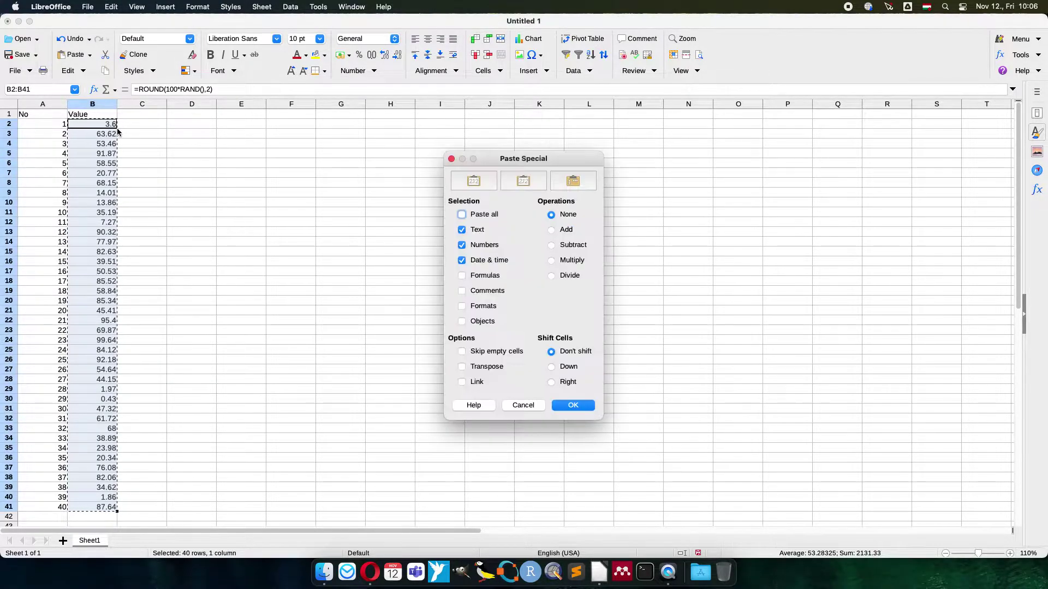
key(Return)
key(Return)
key(Down)
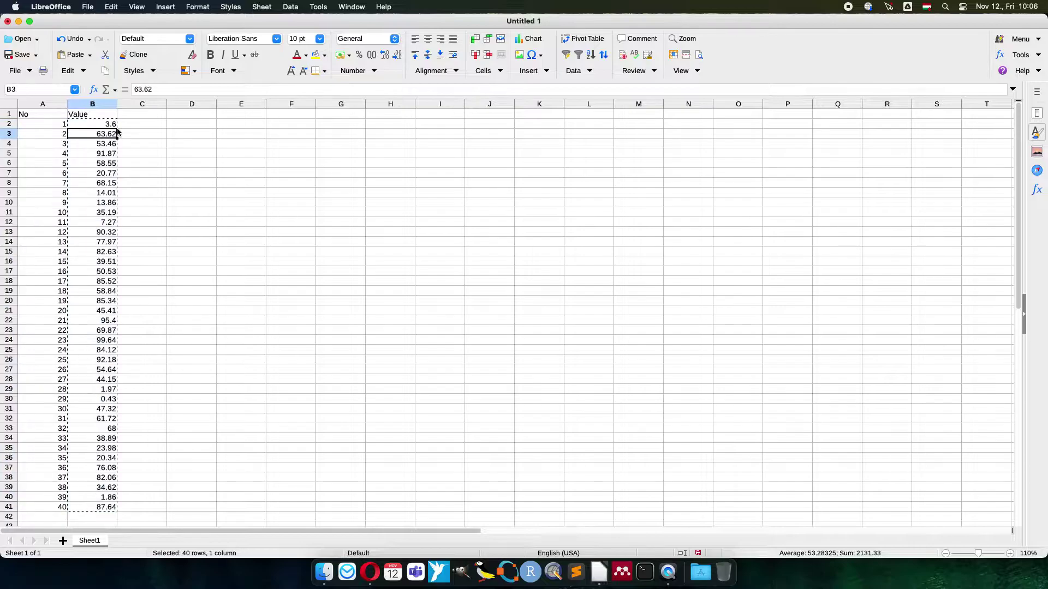
key(Up)
key(Down)
key(Down)
key(Down)
key(Down)
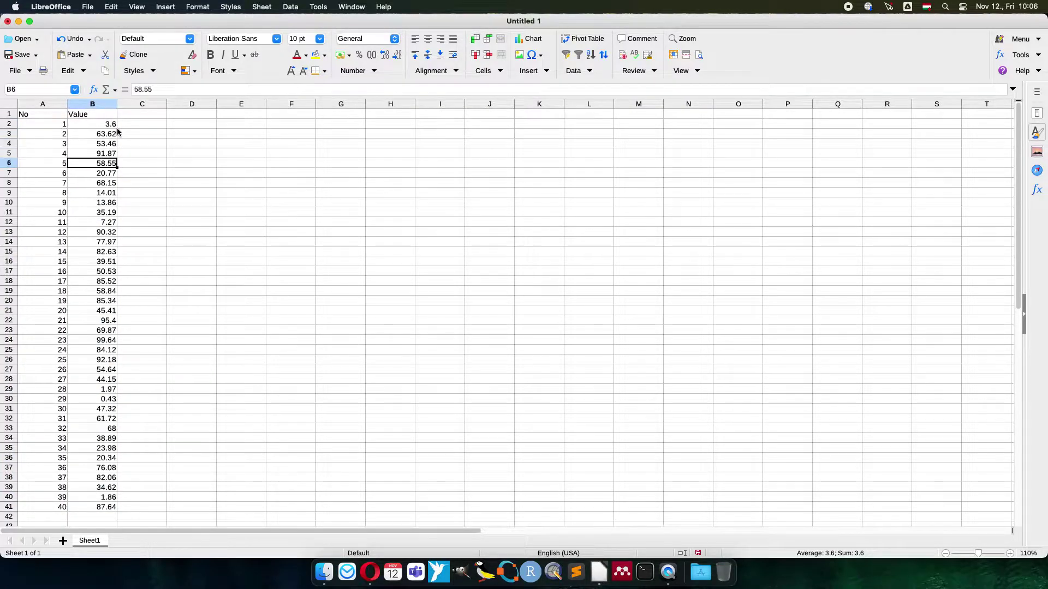
key(Up)
key(Up)
key(Up)
key(Up)
key(Up)
key(Down)
key(Down)
key(Down)
key(Down)
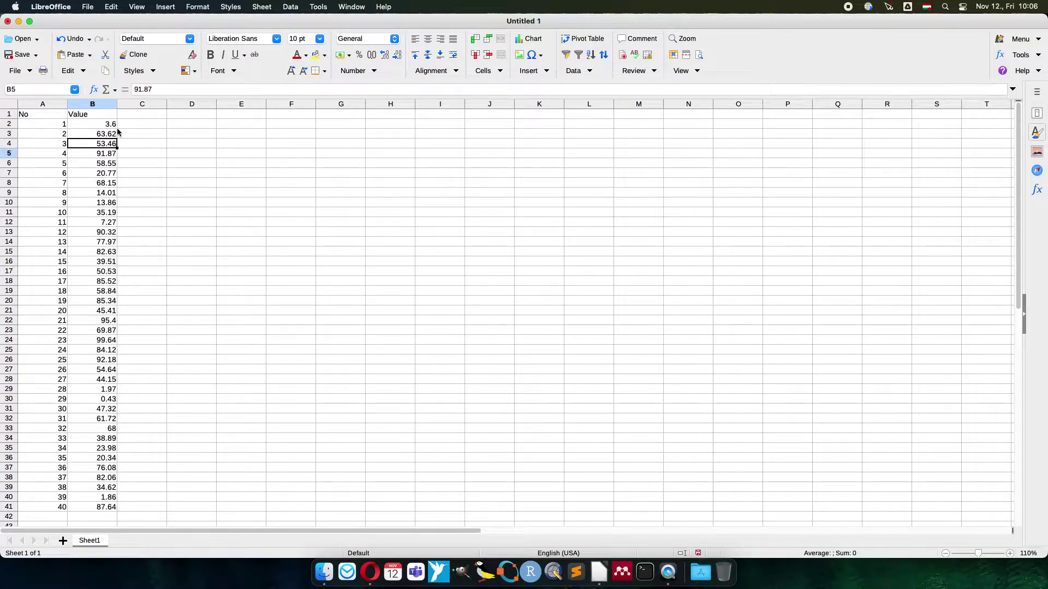
key(Up)
key(Up)
key(Up)
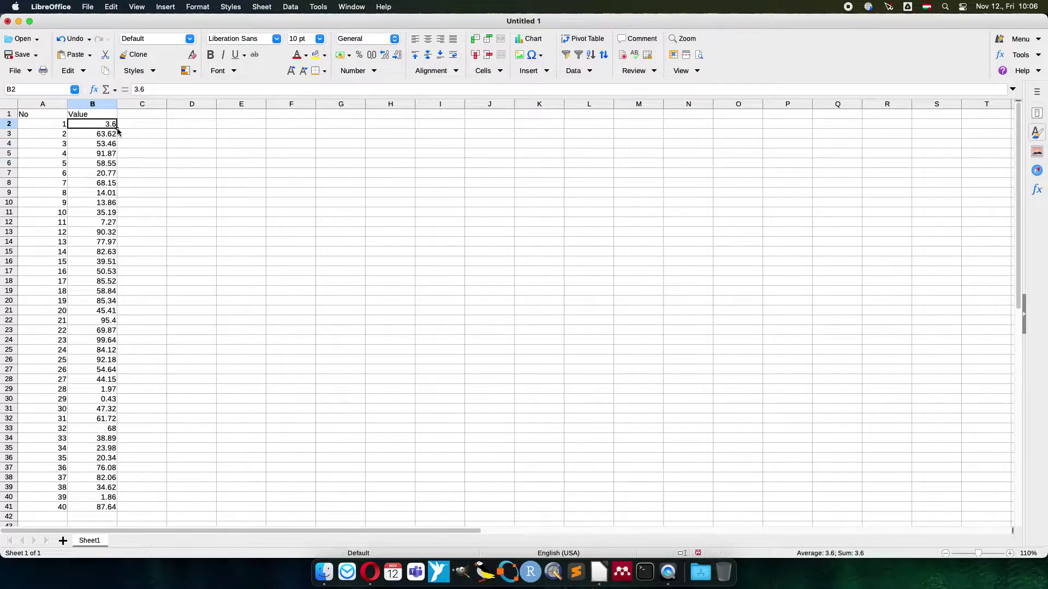
key(Up)
key(Right)
key(Right)
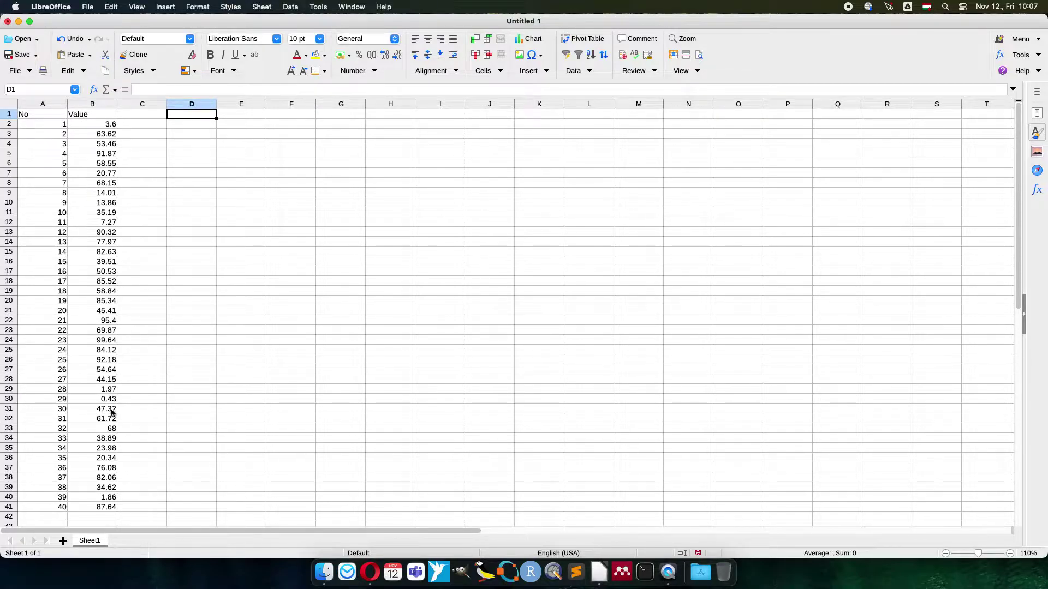
Enter the headers Class1 in D1 and Class2 in G1
text(Class1)
key(Tab)
key(Tab)
key(Tab)
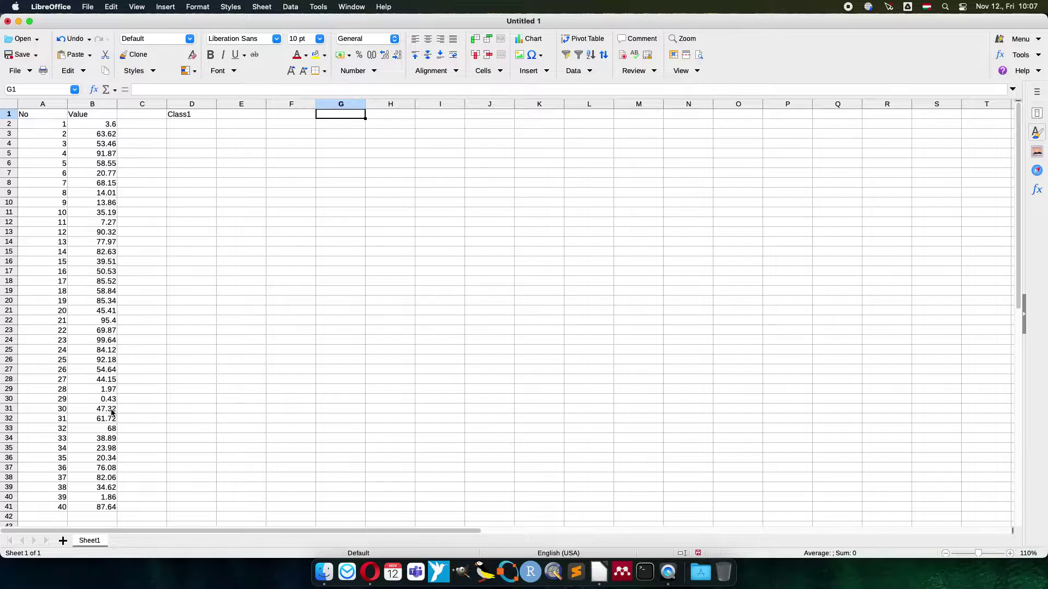
text(Class2)
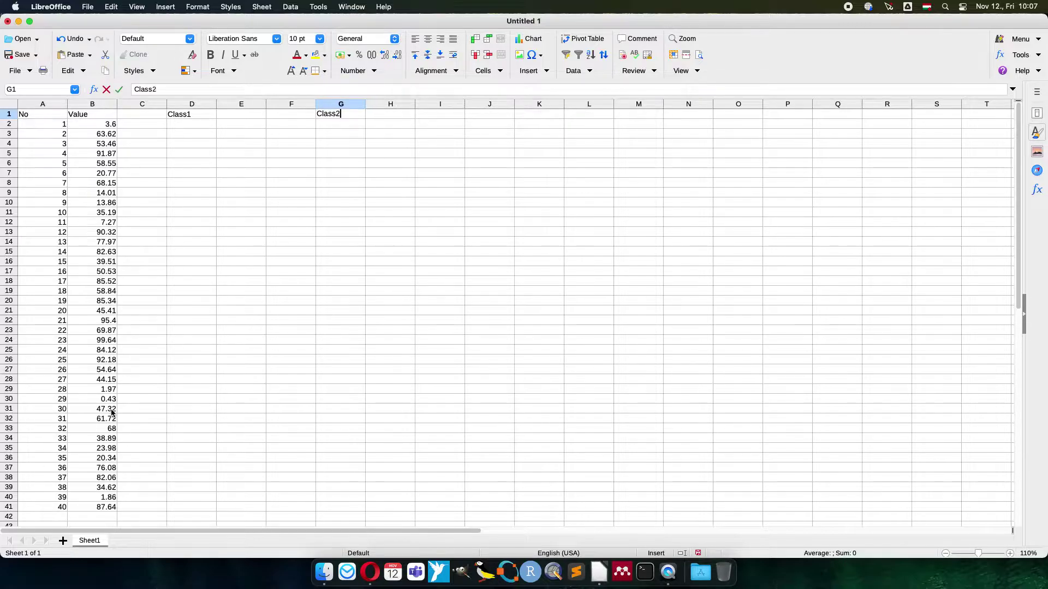
key(Return)
Enter =MIN(B2:B41) in D2, giving 0.43
key(Left)
key(Left)
key(Left)
text(=)
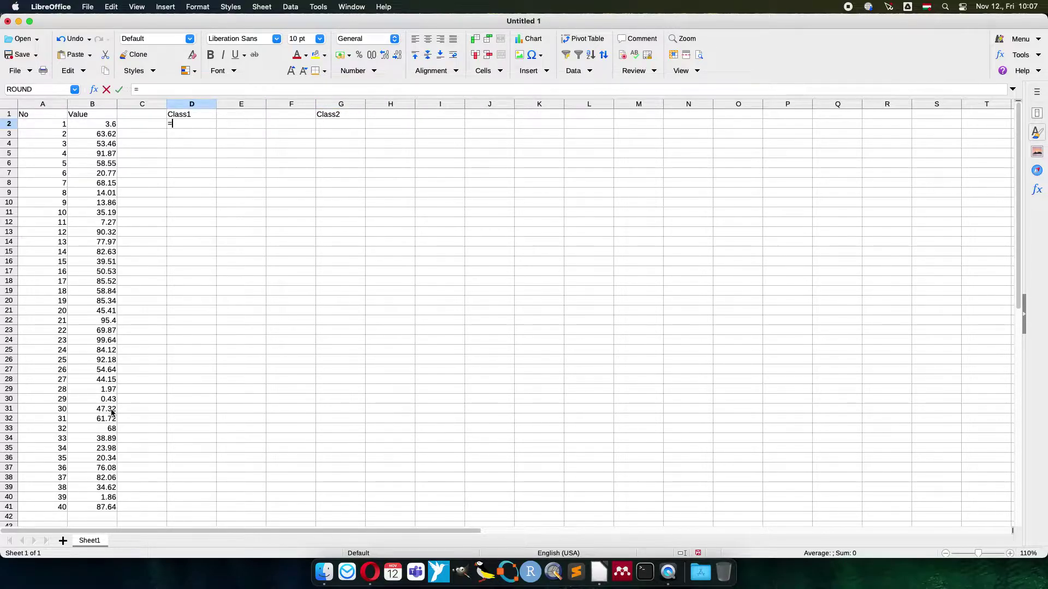
text(min()
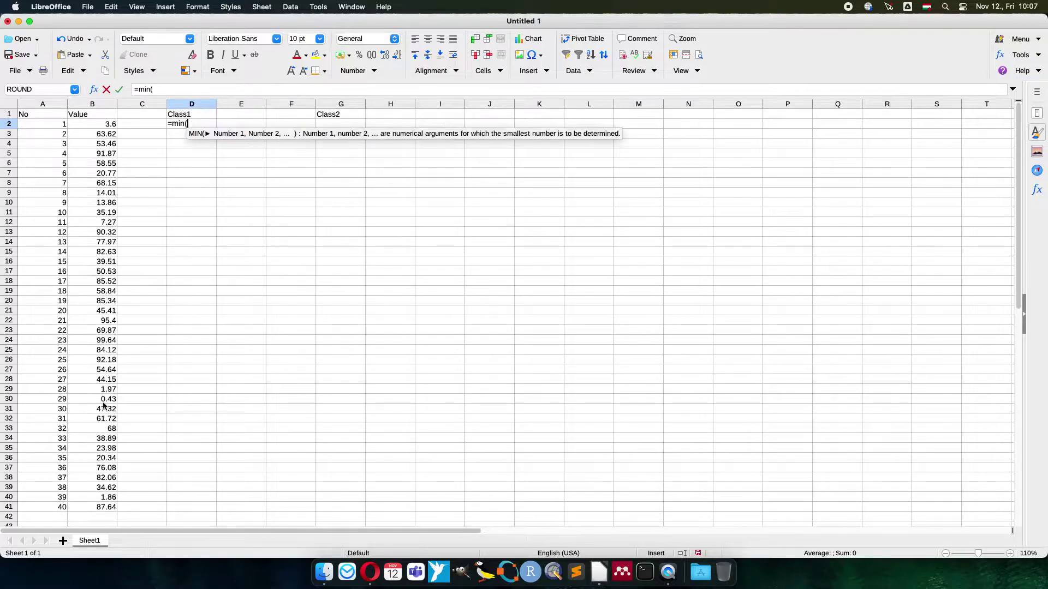
drag(98, 125, 105, 507)
text())
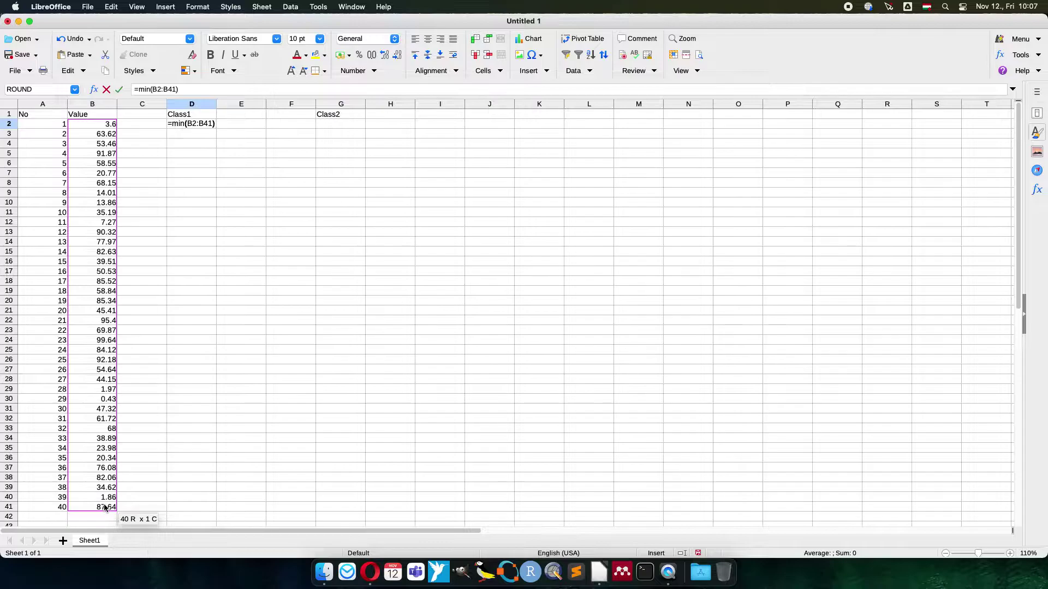
key(Return)
Enter =MAX(B2:B41) in G2, giving 99.64
key(Up)
key(Right)
key(Right)
key(Right)
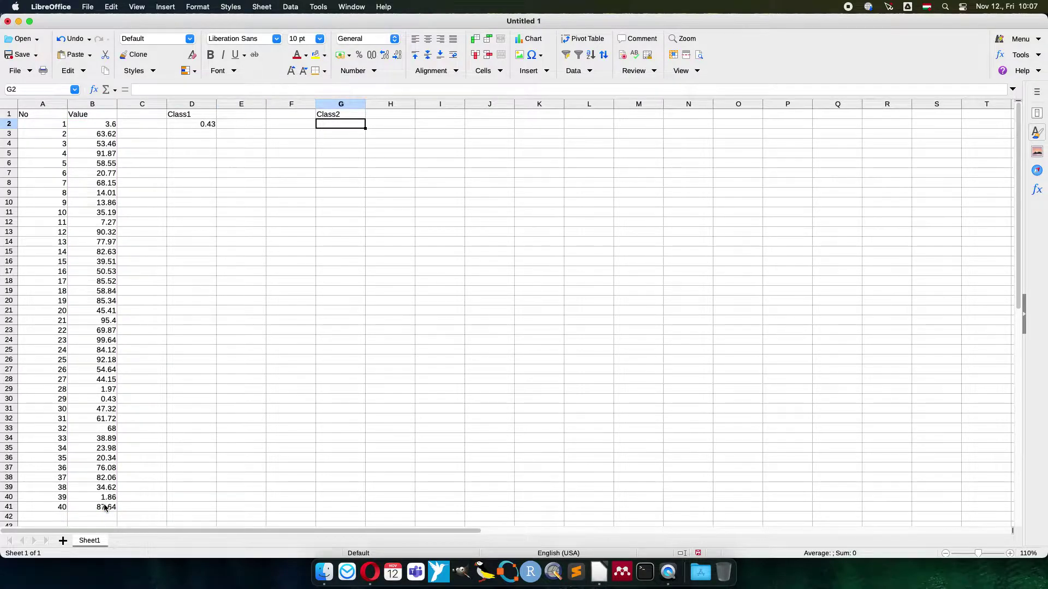
text(=max()
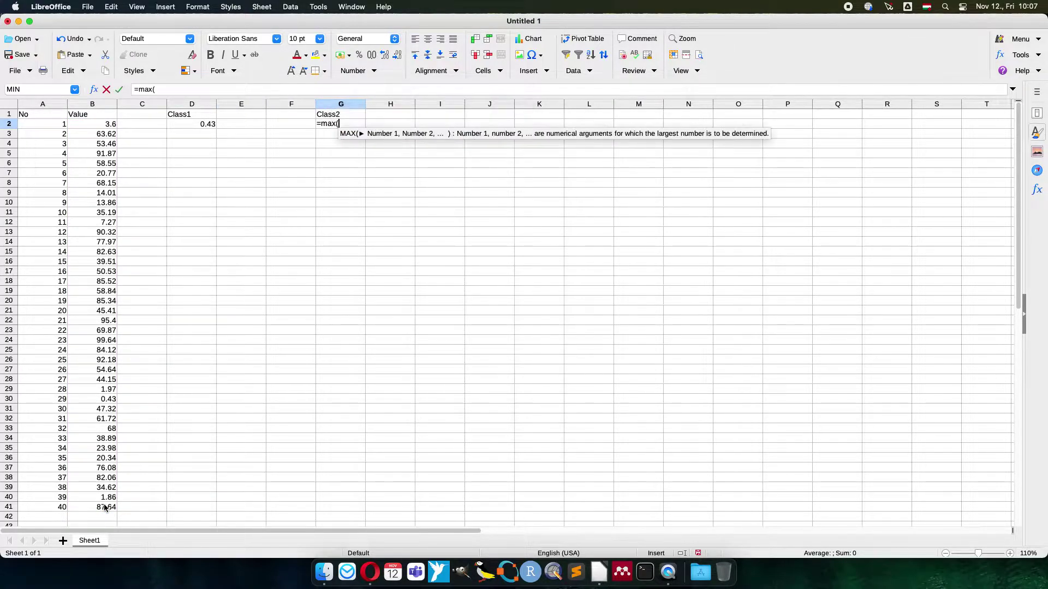
drag(83, 125, 84, 506)
text())
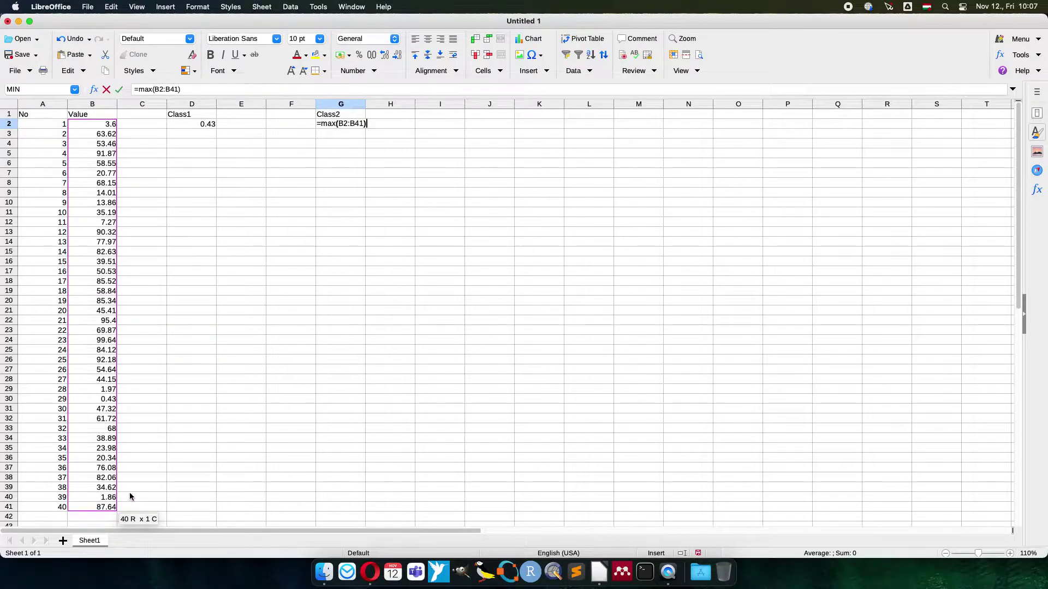
key(Return)
key(Up)
key(Left)
key(Left)
key(Left)
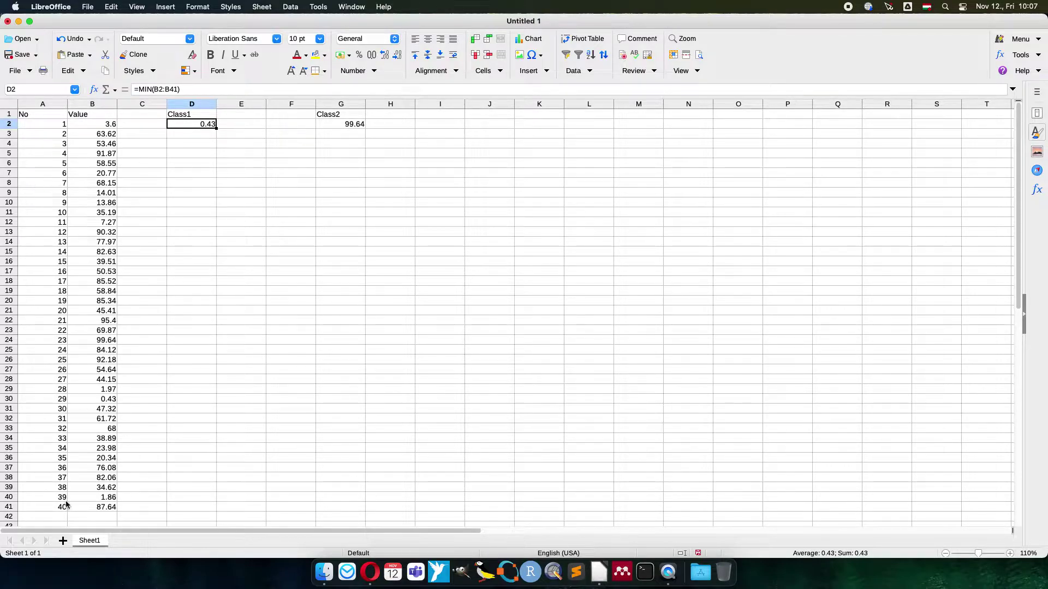
Add the headers Distance1 in E1 and Distance2 in F1
click(253, 113)
text(Dist)
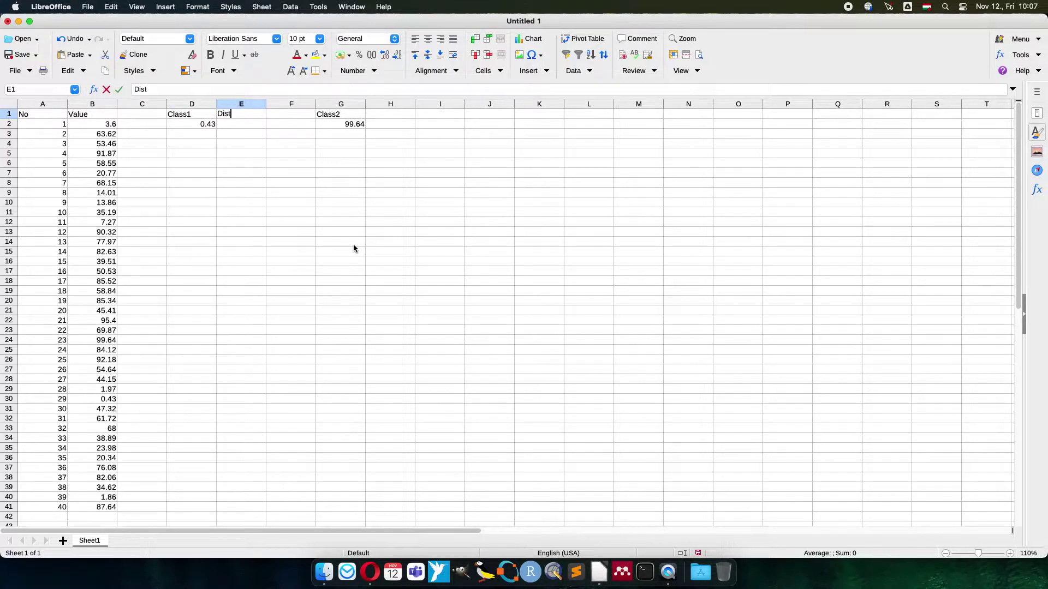
text(ance1)
key(Tab)
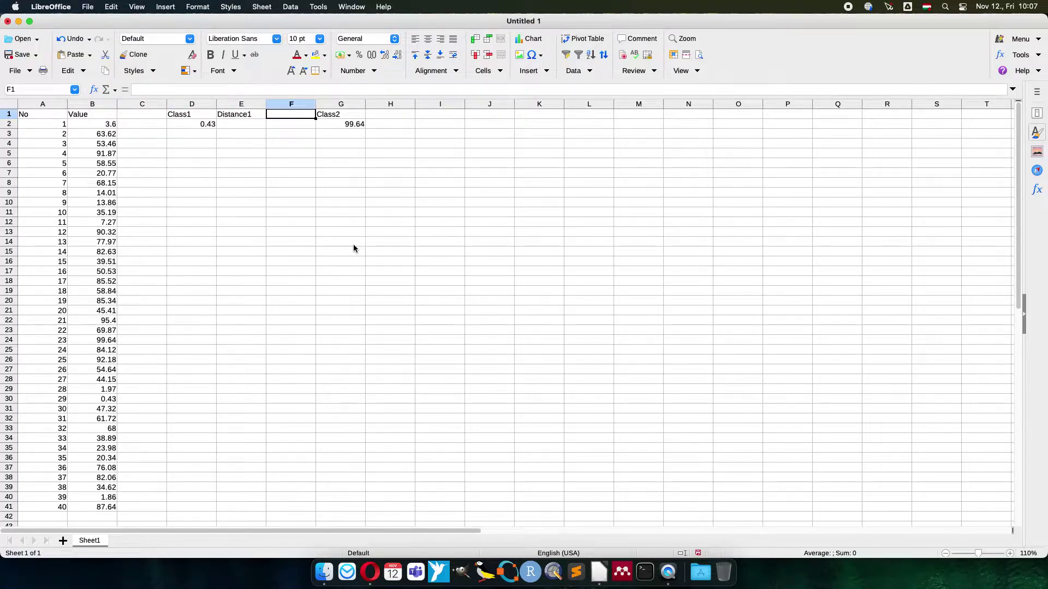
text(Distc)
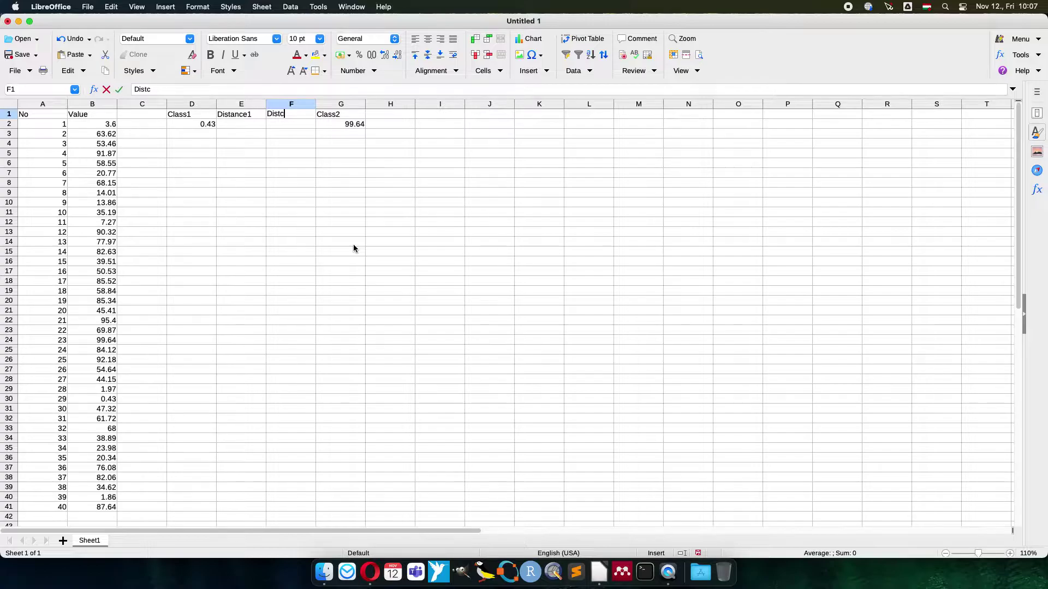
key(BackSpace)
text(ance2)
key(Return)
Enter =(D2-B2)^2 in E2, giving 10.0489
key(Left)
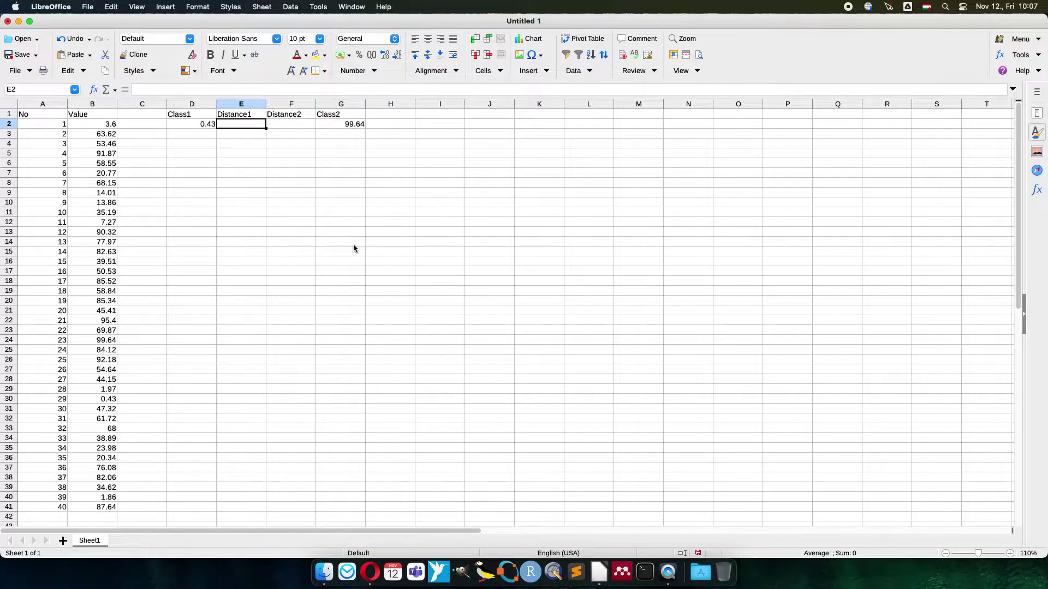
text(=()
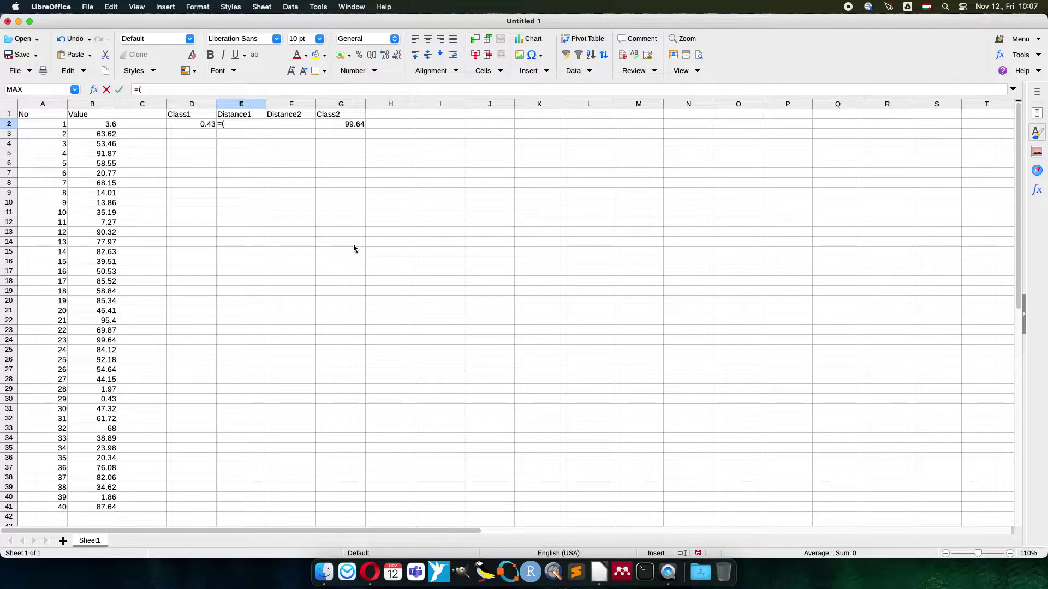
key(Left)
text(-)
key(Left)
key(Left)
text()^2)
key(Tab)
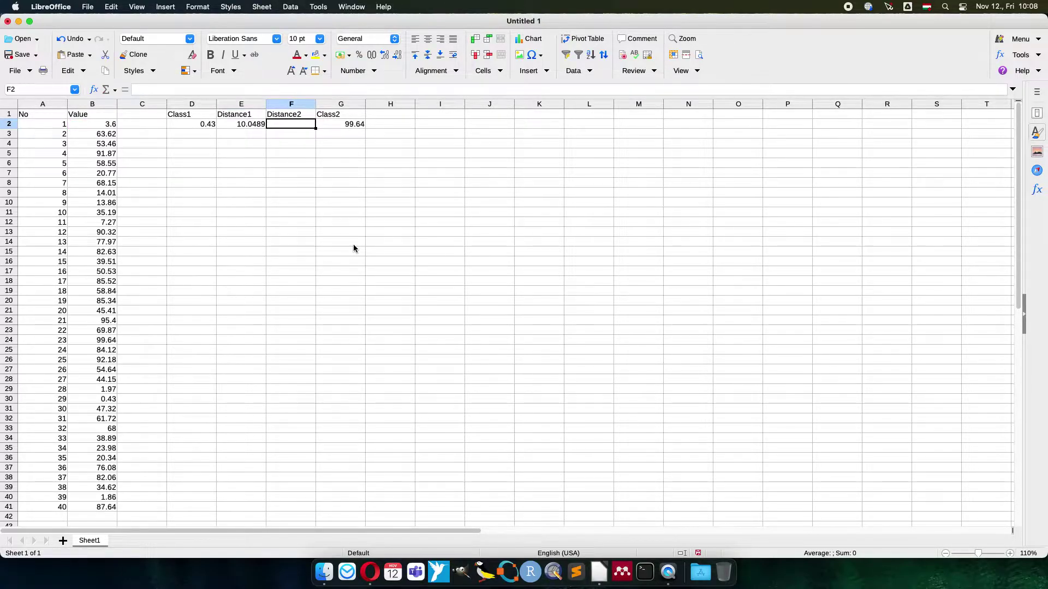
Enter =(G2-B2)^2 in F2, giving 9223.6816
text(=)
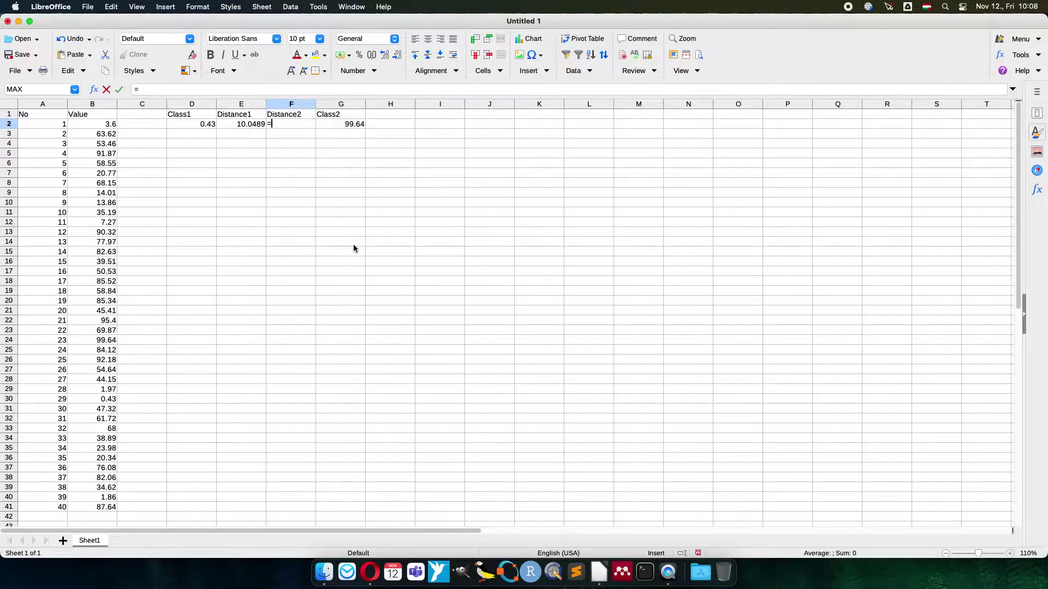
text((G2-)
key(Left)
key(Left)
key(Left)
key(Left)
text()^2)
key(Return)
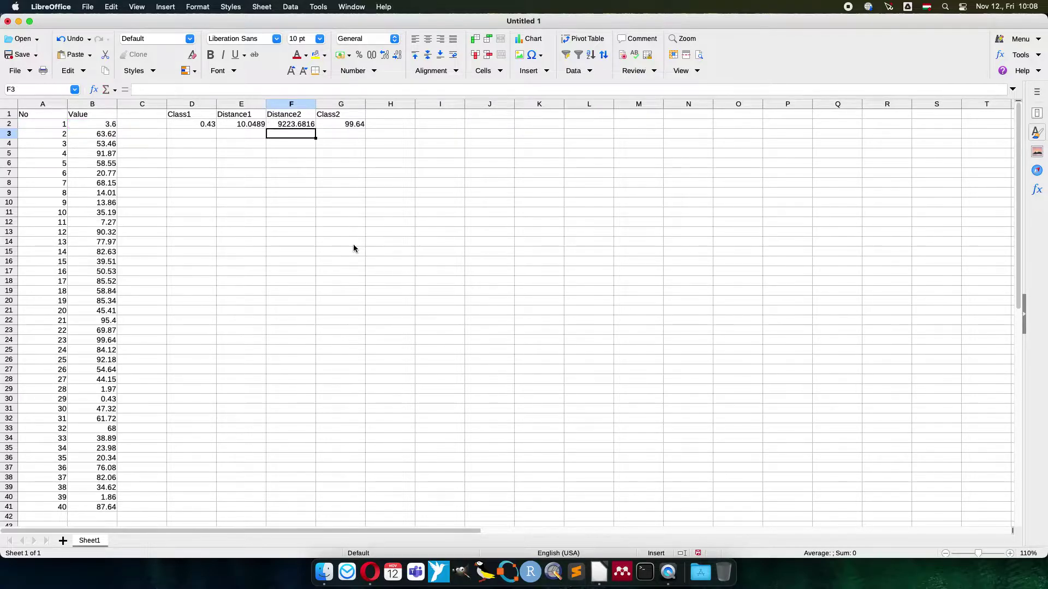
key(Up)
key(Right)
key(Right)
key(Up)
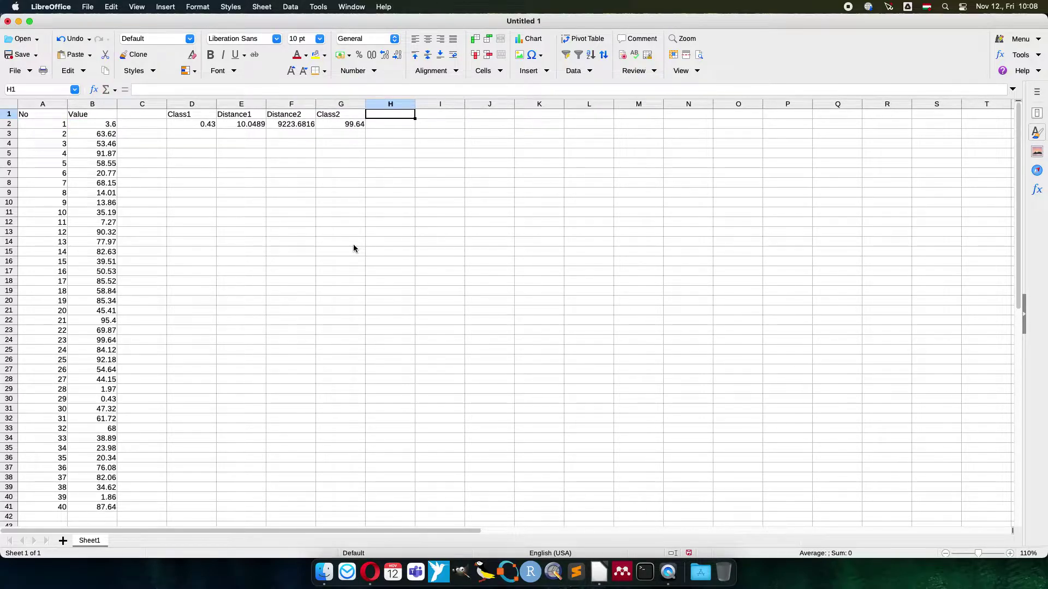
Add the headers Value1 in H1 and Value2 in I1
text(Value)
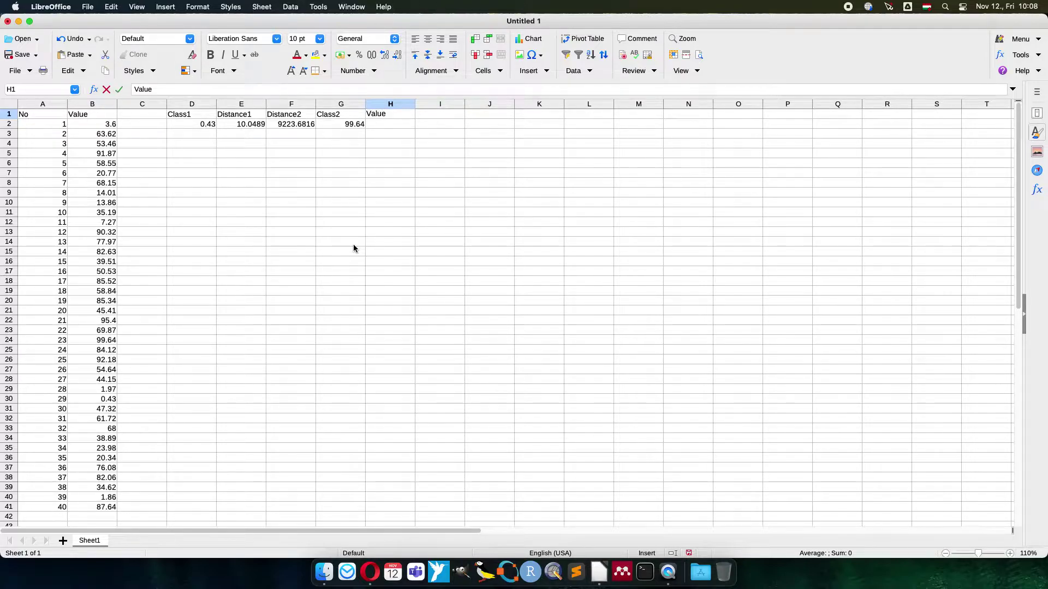
text(1)
key(Tab)
text(Value2)
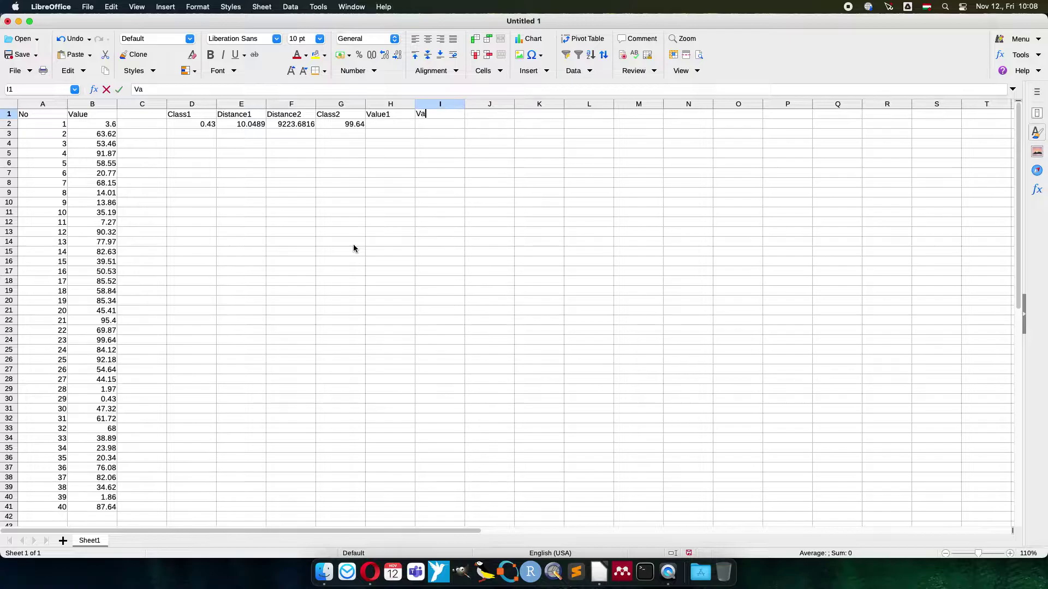
key(Return)
Enter =IF(E2<F2,B2,"") in H2 and centre it, showing 3.6
key(Left)
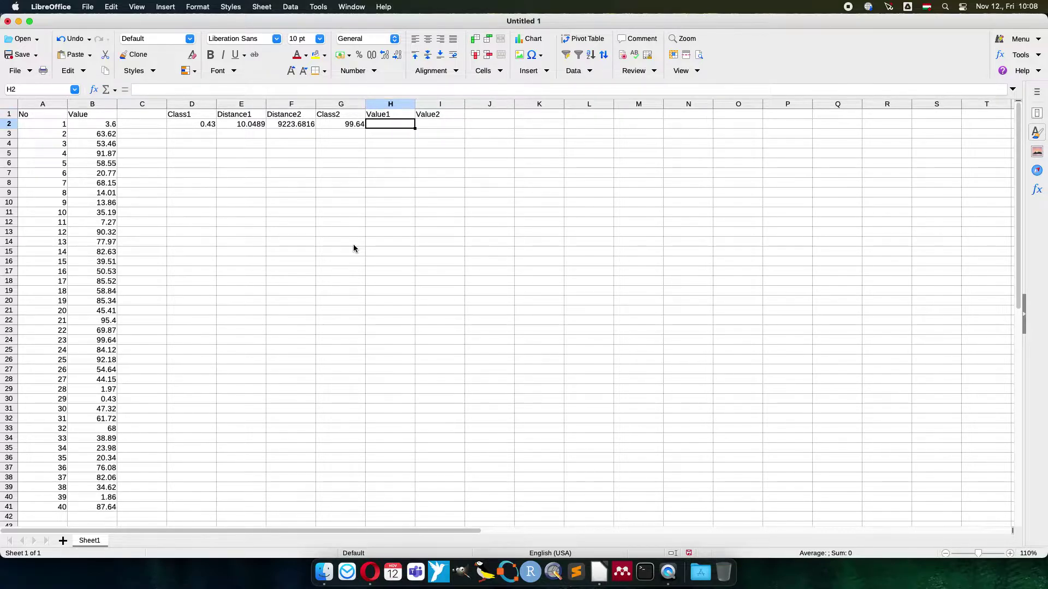
text(=i)
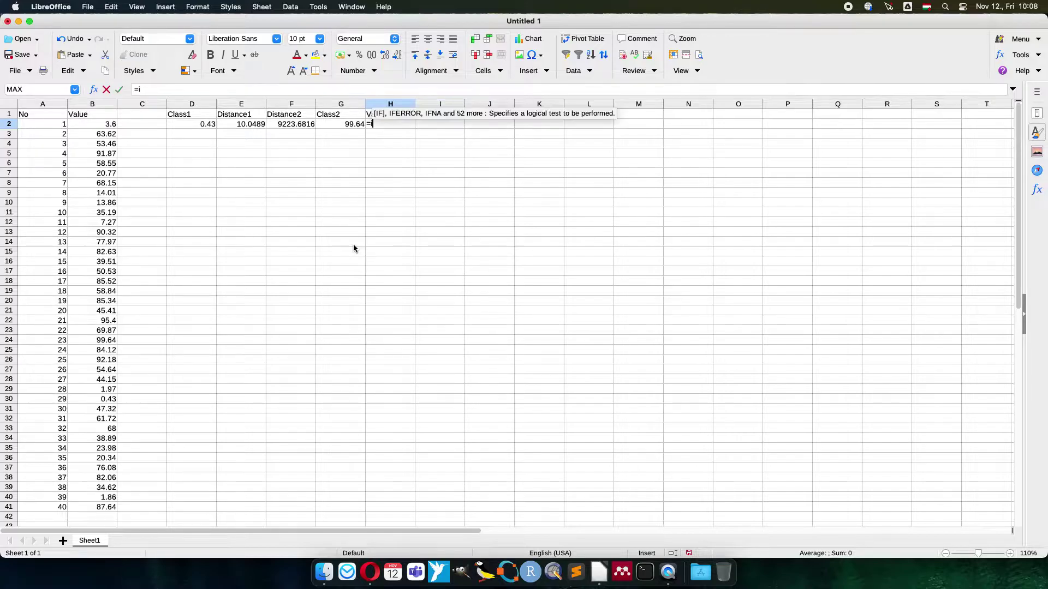
text(f()
key(Left)
key(Left)
key(Left)
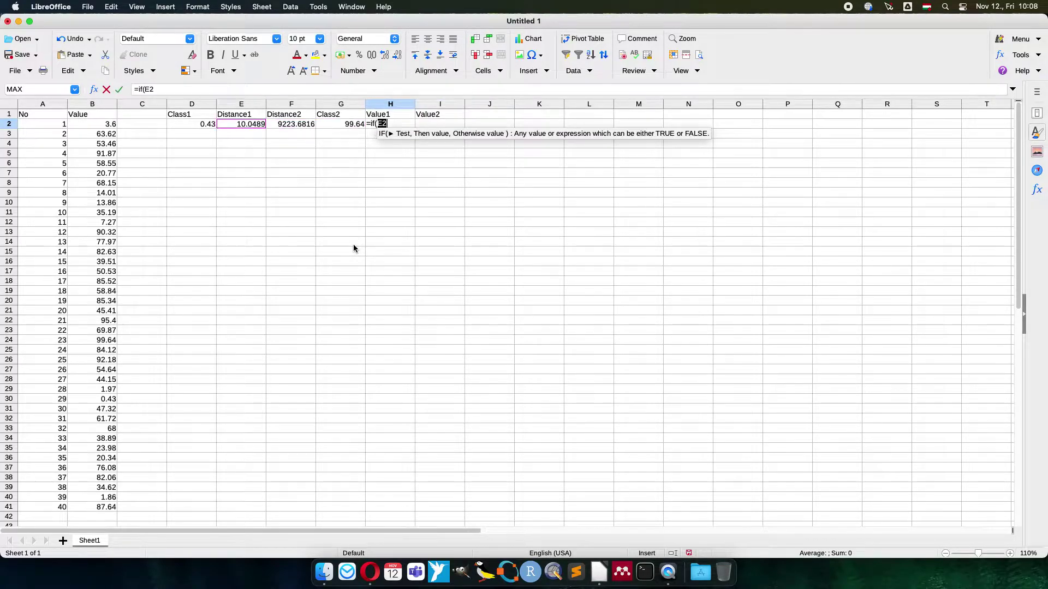
text(<)
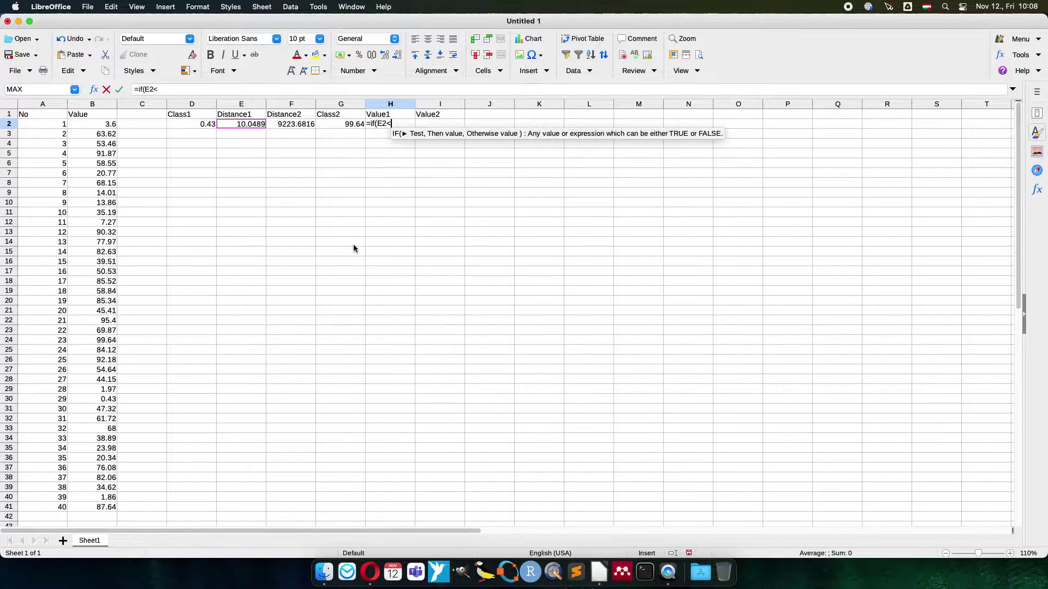
key(Left)
key(Left)
text(,)
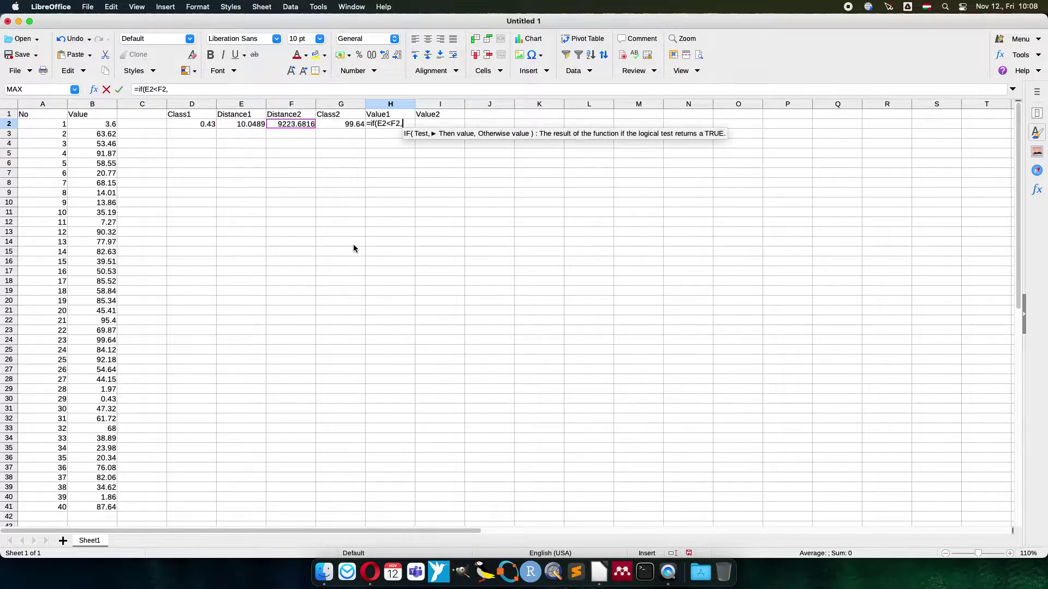
key(Left)
key(Left)
key(Left)
key(Left)
key(Left)
key(Left)
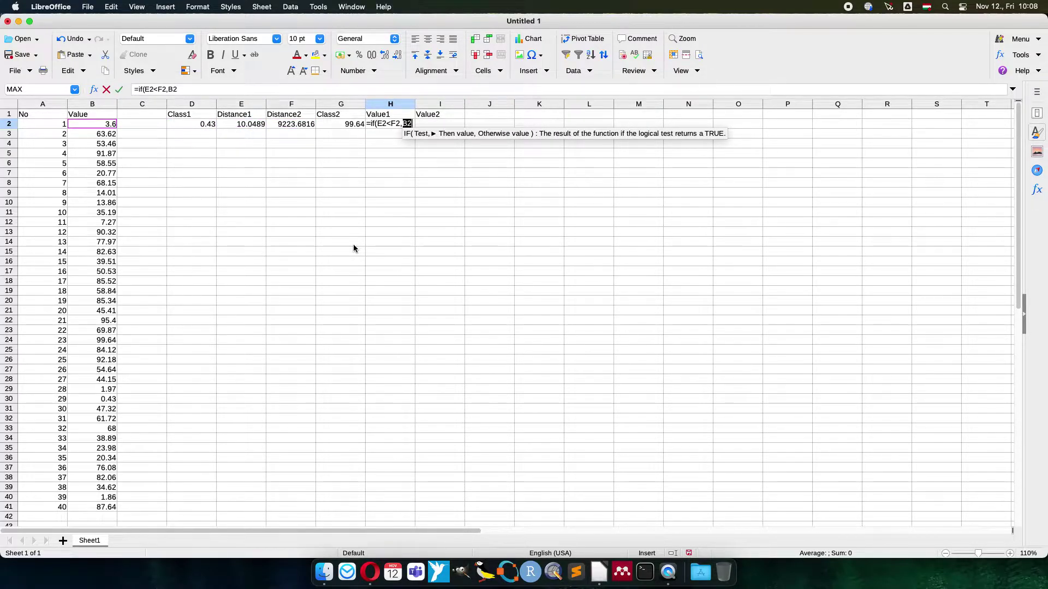
text(,")
text(")
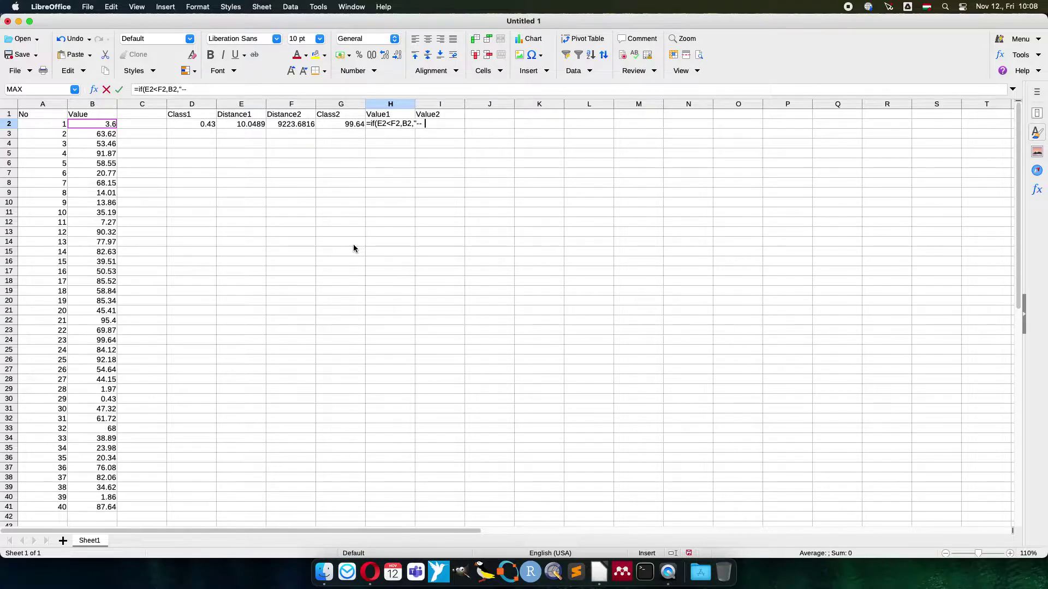
key(Return)
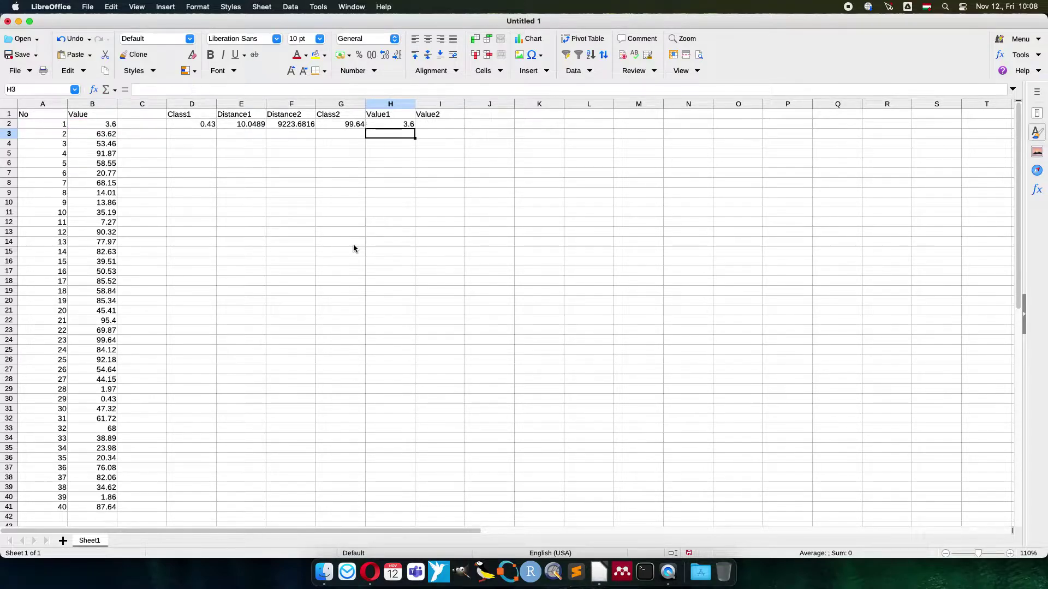
key(Up)
key(super+e)
Enter =IF(F2<=E2,B2,"---") in I2 and centre the result, which shows ---
key(Right)
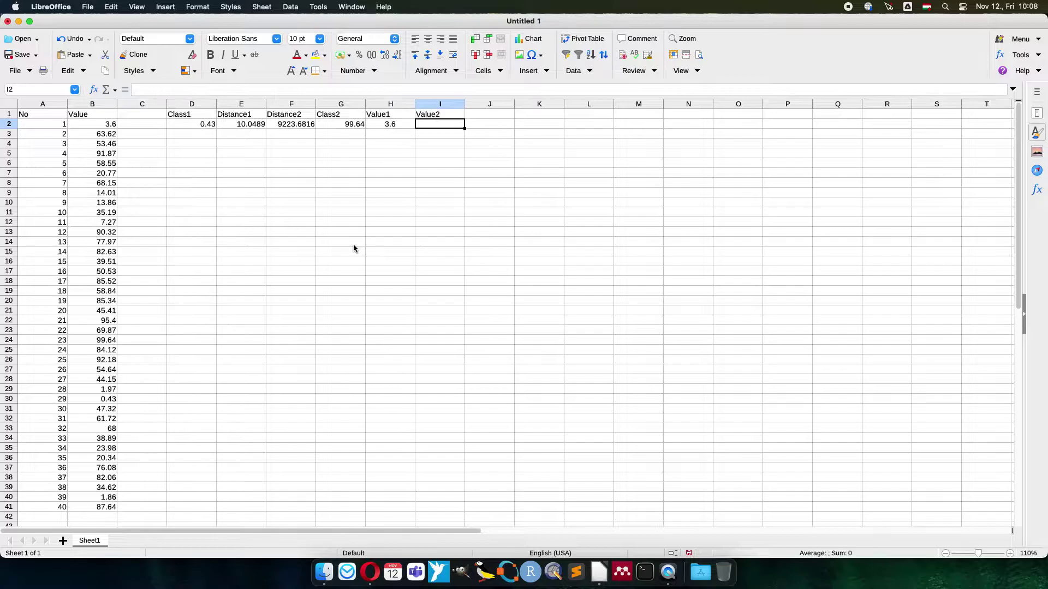
text(=if()
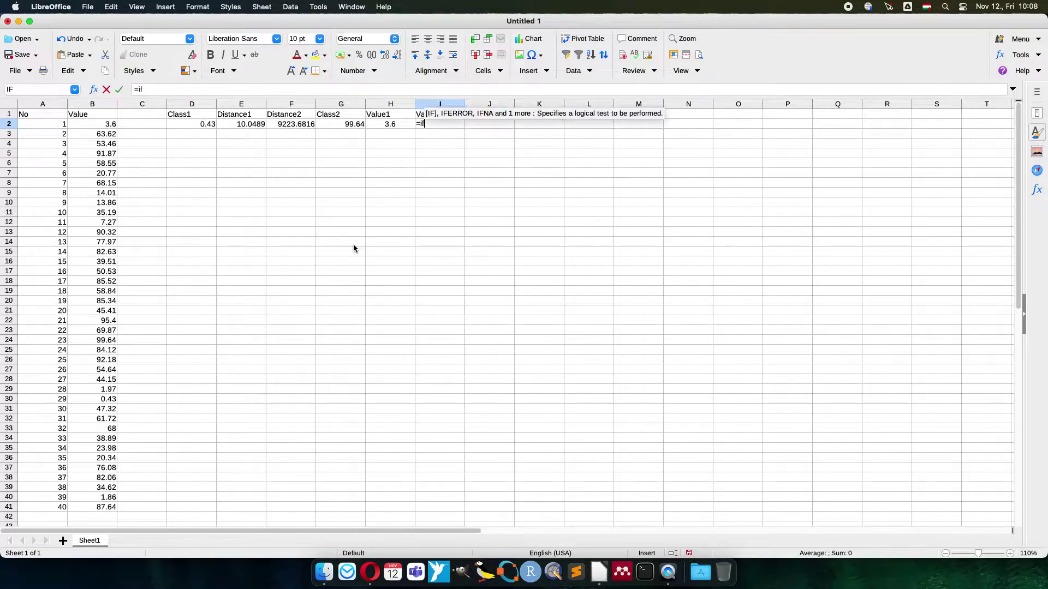
key(Left)
key(Left)
key(Left)
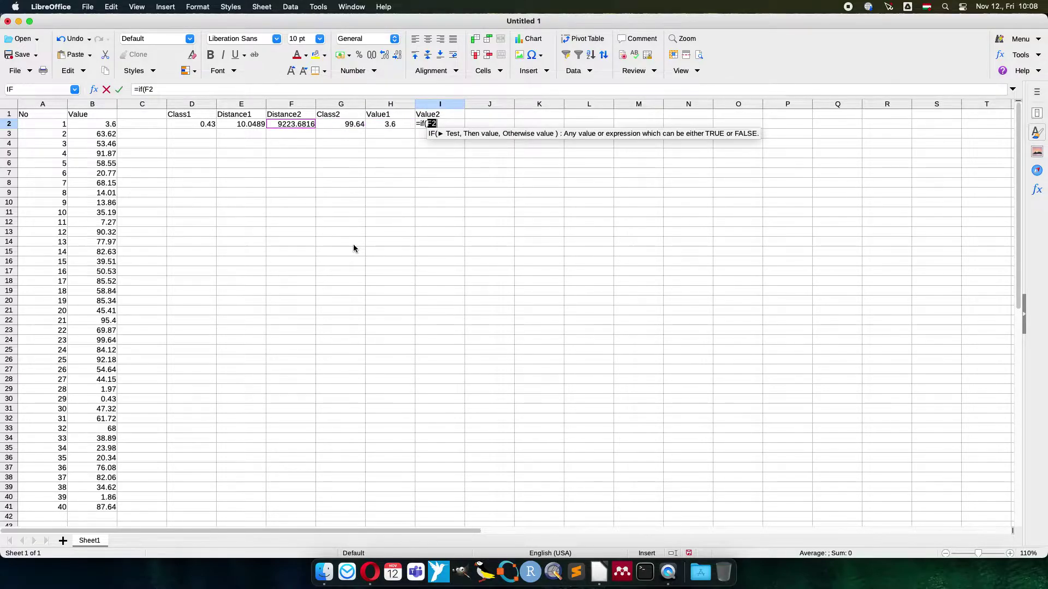
text(<)
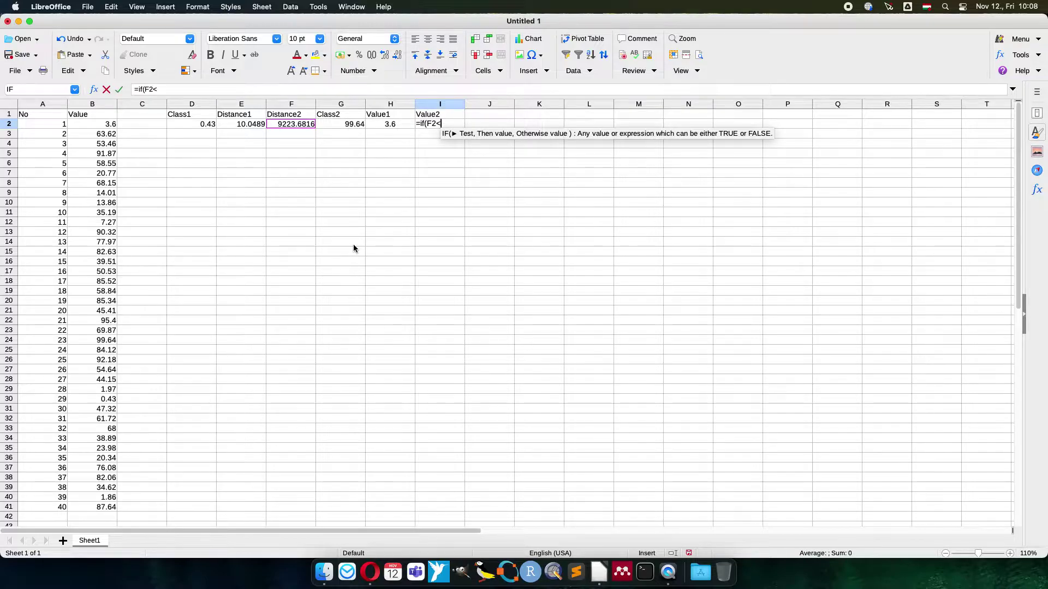
text(=)
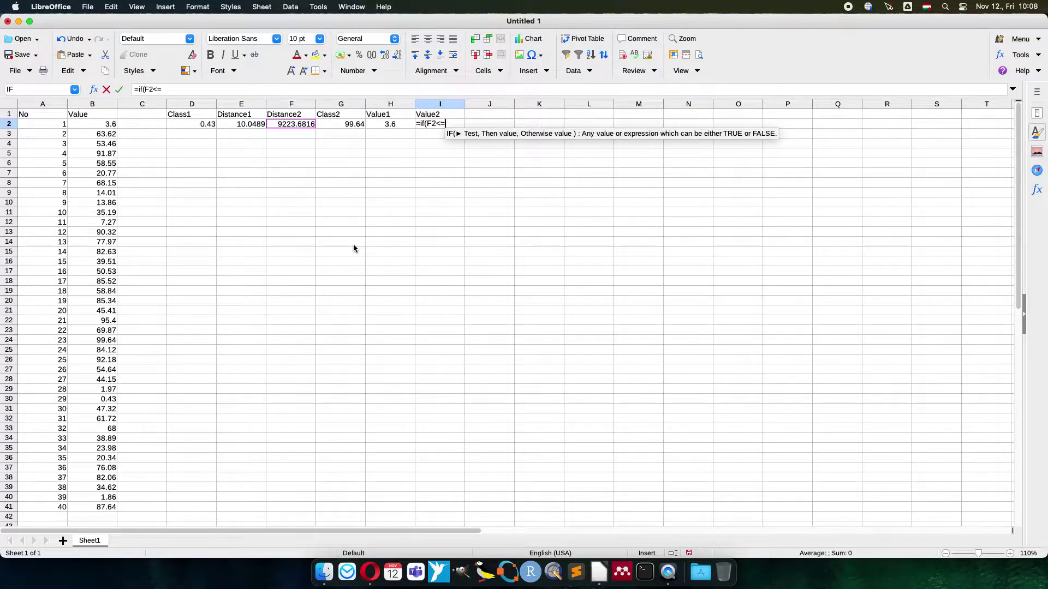
key(Left)
text(,)
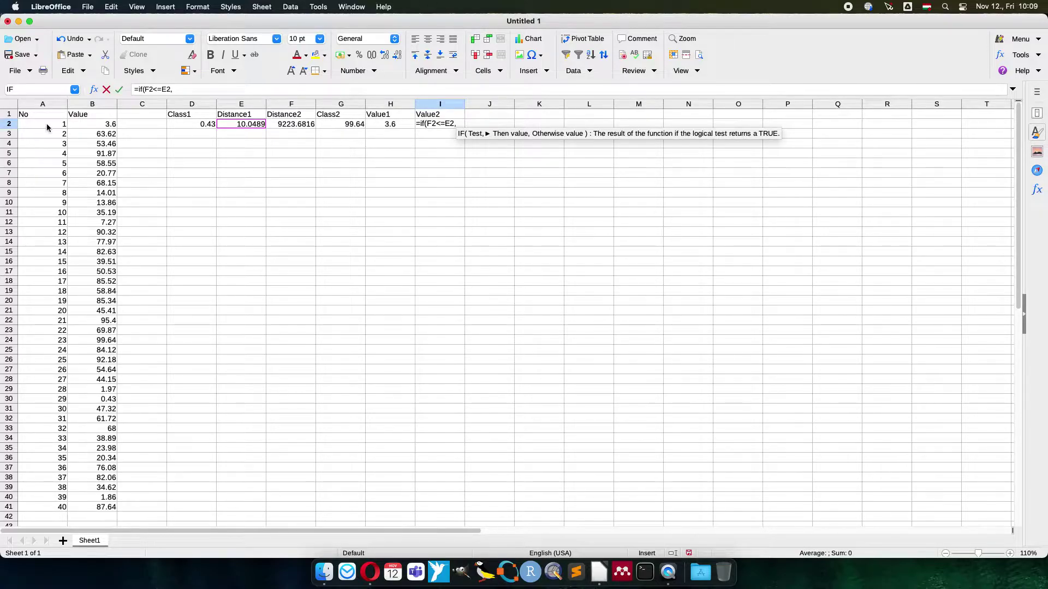
click(87, 123)
text(,"-- )
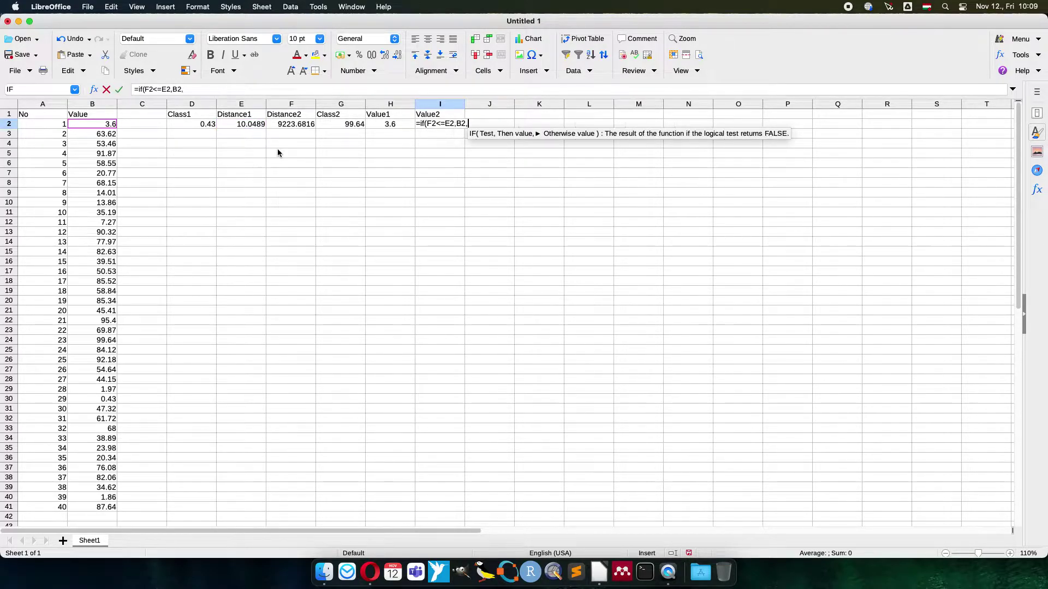
text("))
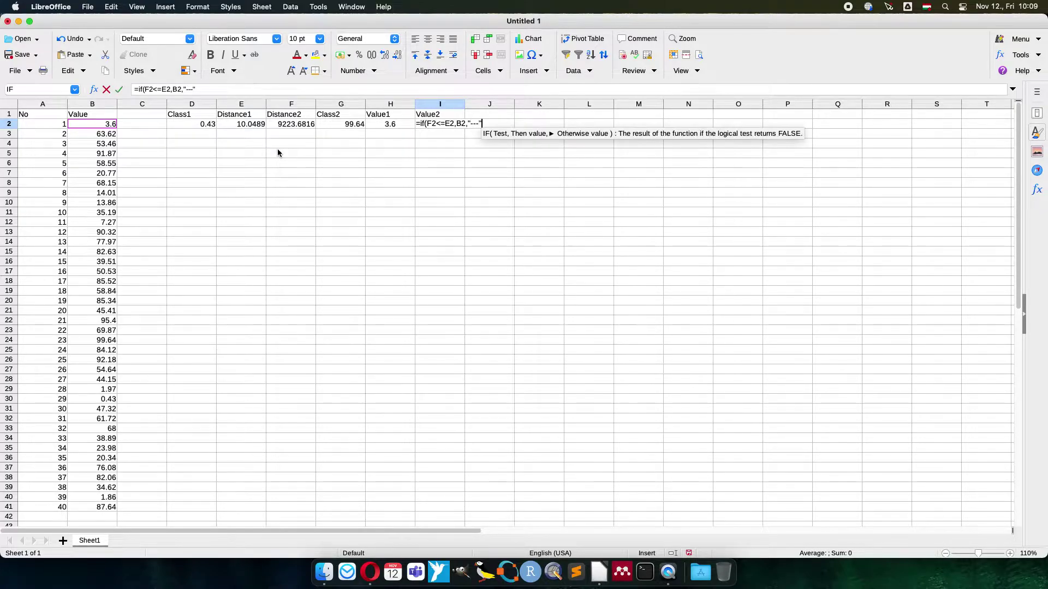
key(Return)
key(super+e)
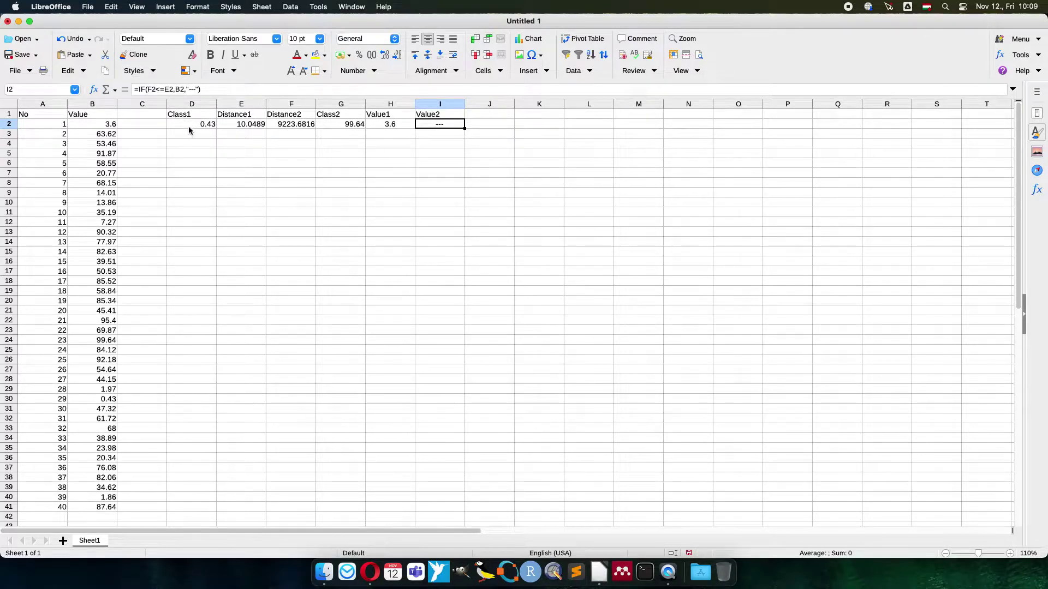
Label L1 as Learning rate and enter 0.1 in L2
click(586, 115)
text(Lear)
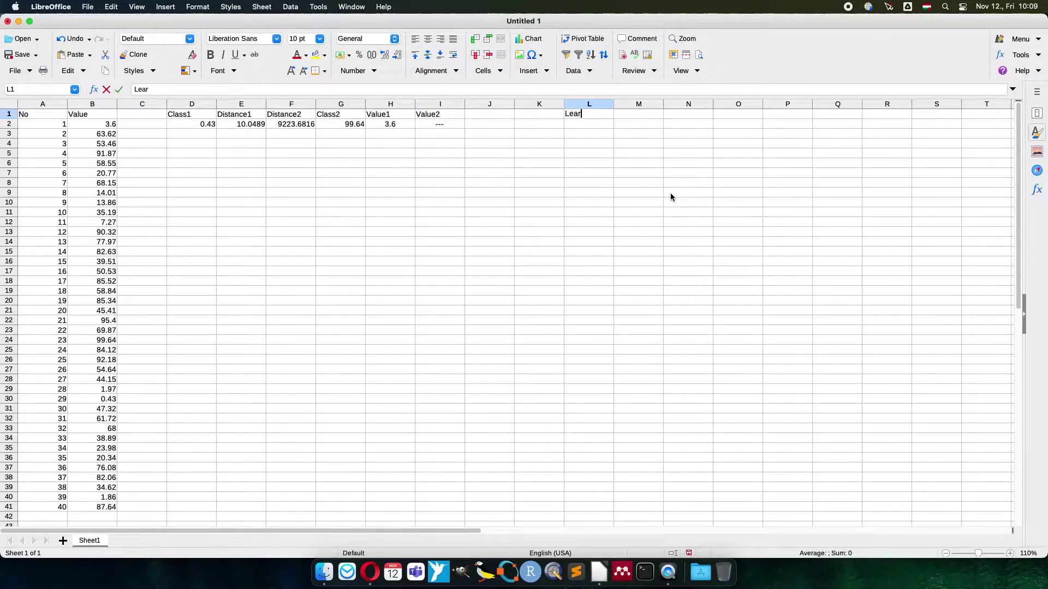
text(ning rate)
key(Return)
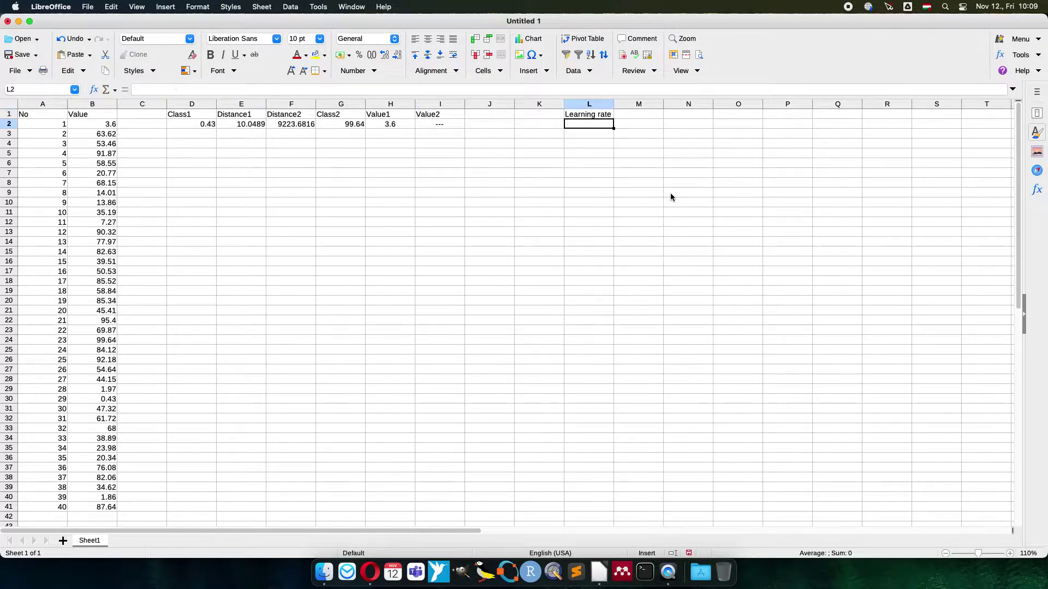
text(0.1)
key(Return)
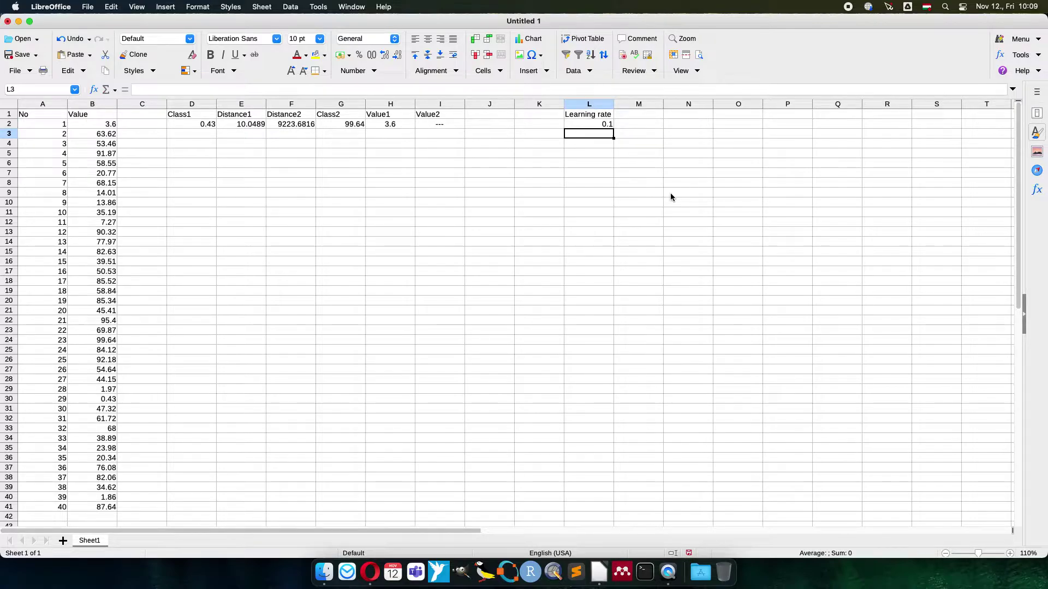
key(Left)
key(Left)
key(Left)
key(Left)
key(Left)
key(Left)
key(Left)
key(Left)
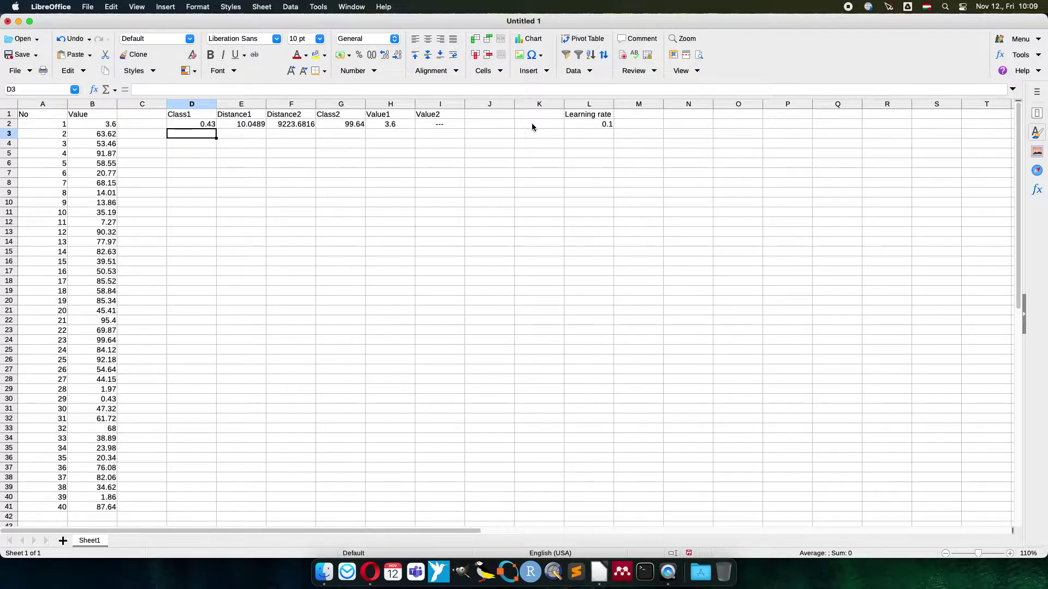
Enter the Class1 update formula =IF(ISNUMBER(H2),L2*H2+(1-L2)*D2,D2) in D3
text(=if()
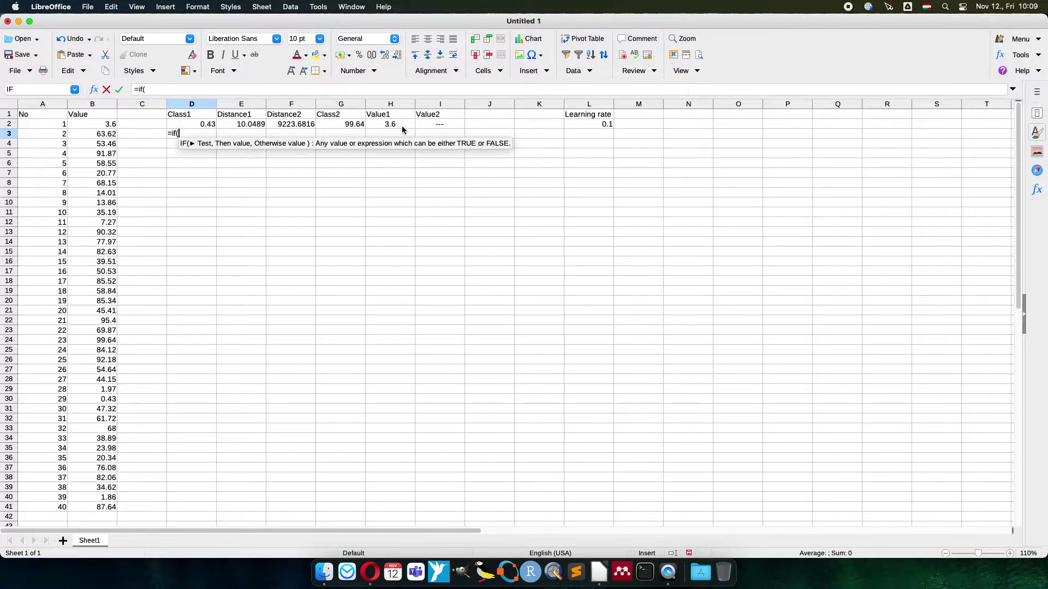
text(isnumber()
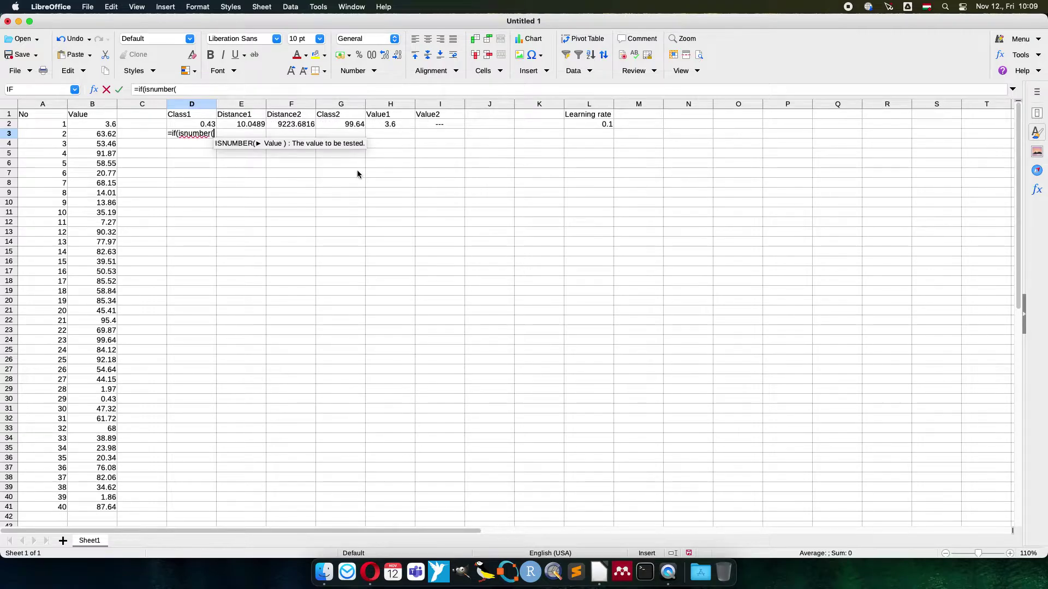
click(404, 123)
text(),)
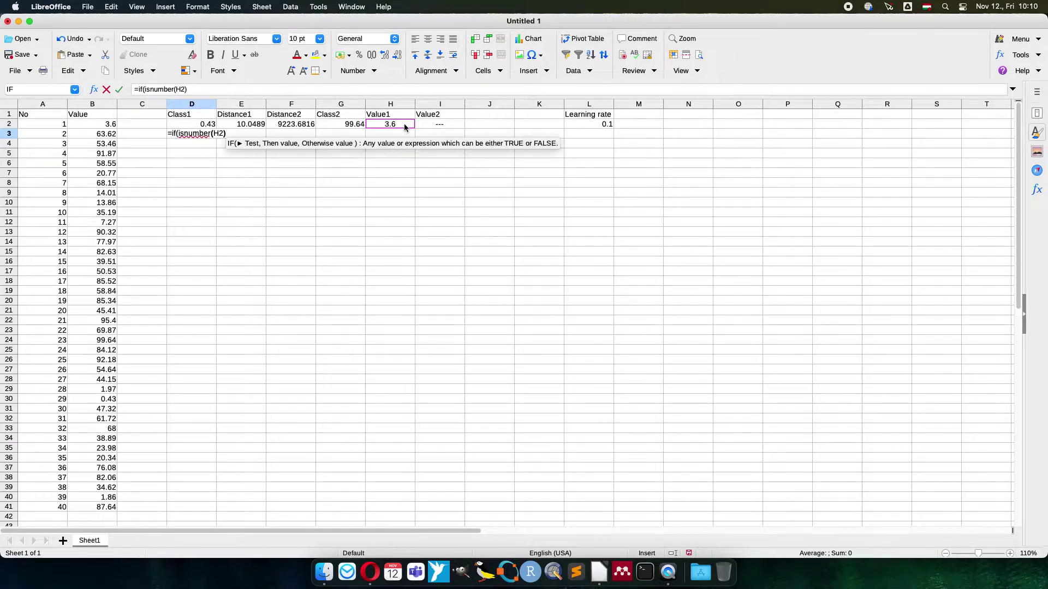
click(578, 126)
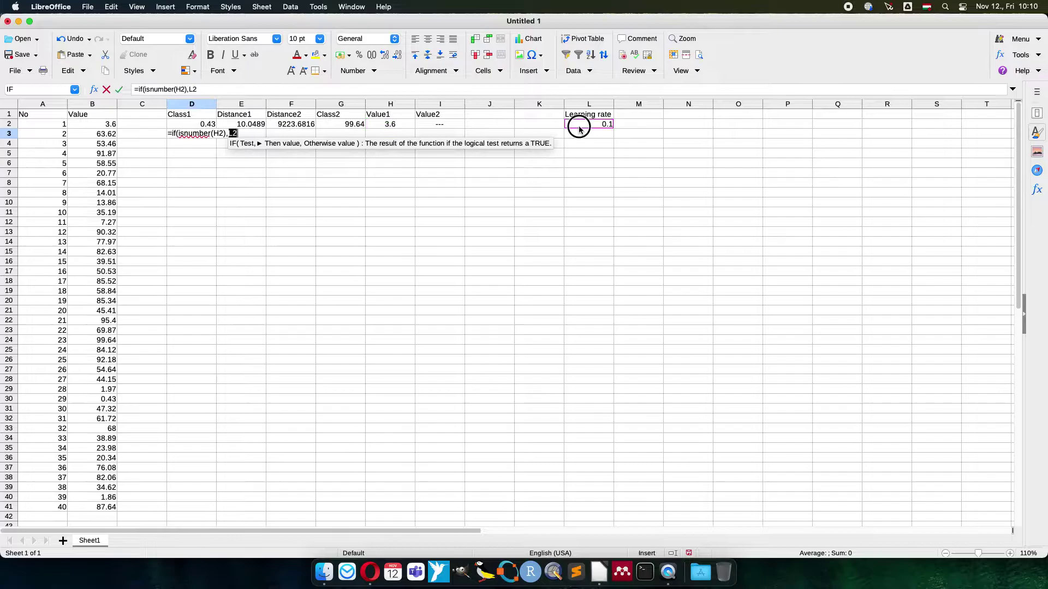
text(*)
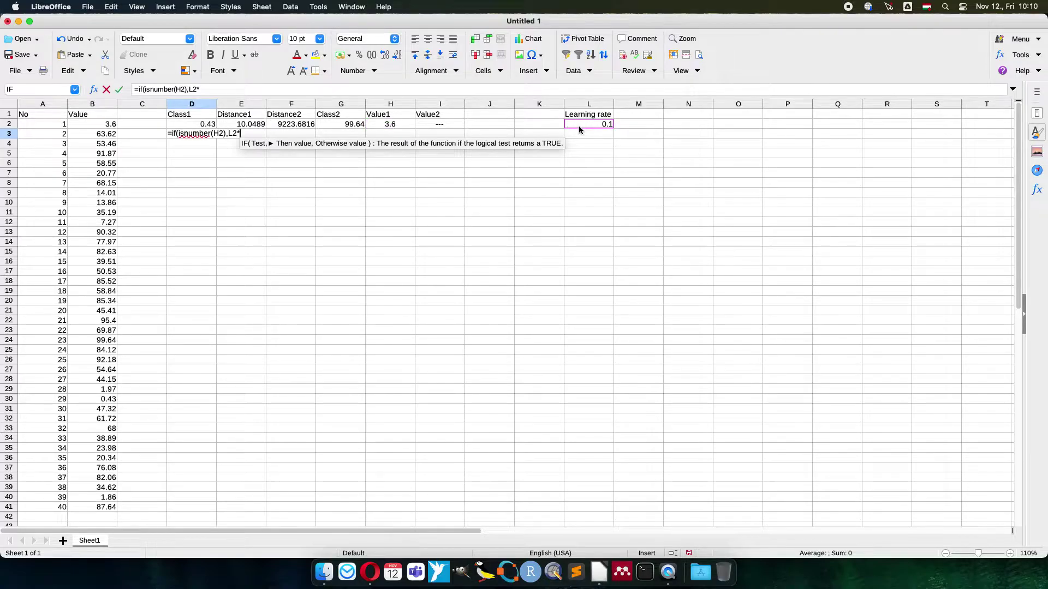
click(407, 123)
text(+(1-)
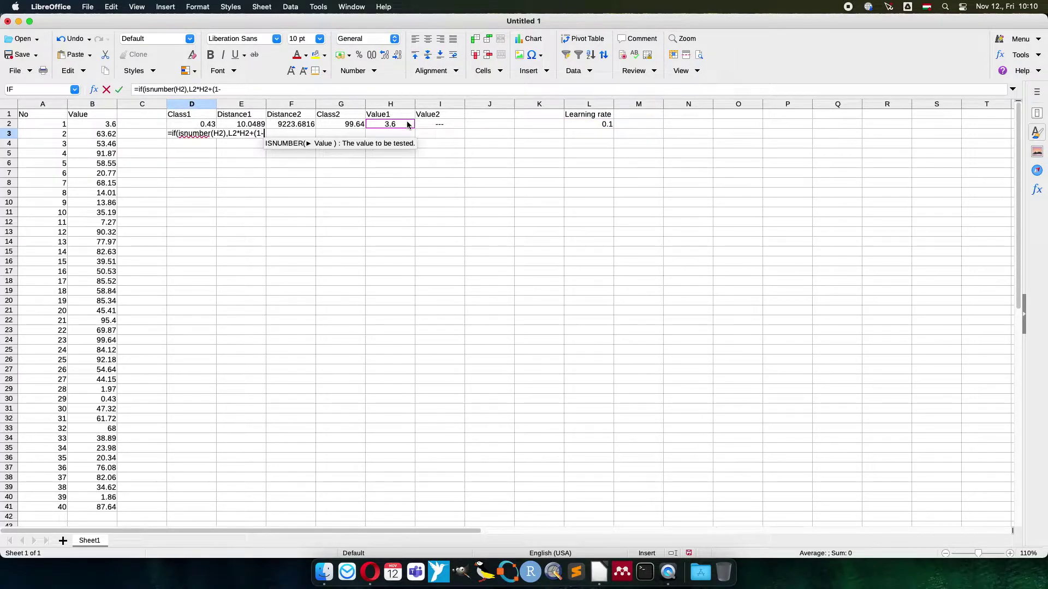
click(602, 125)
text()*)
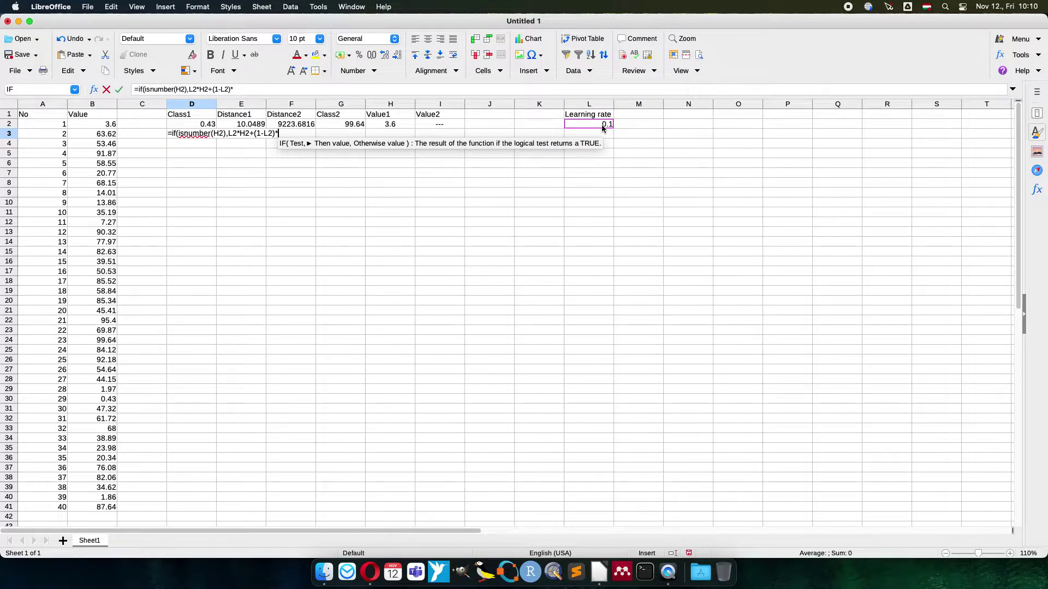
click(195, 125)
text(,)
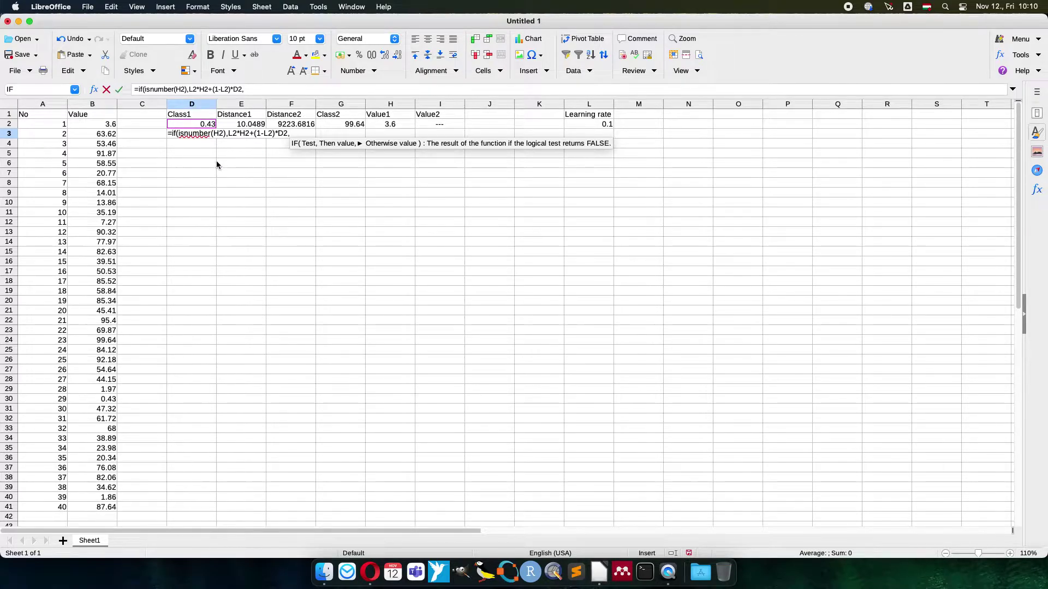
click(194, 125)
text())
key(Return)
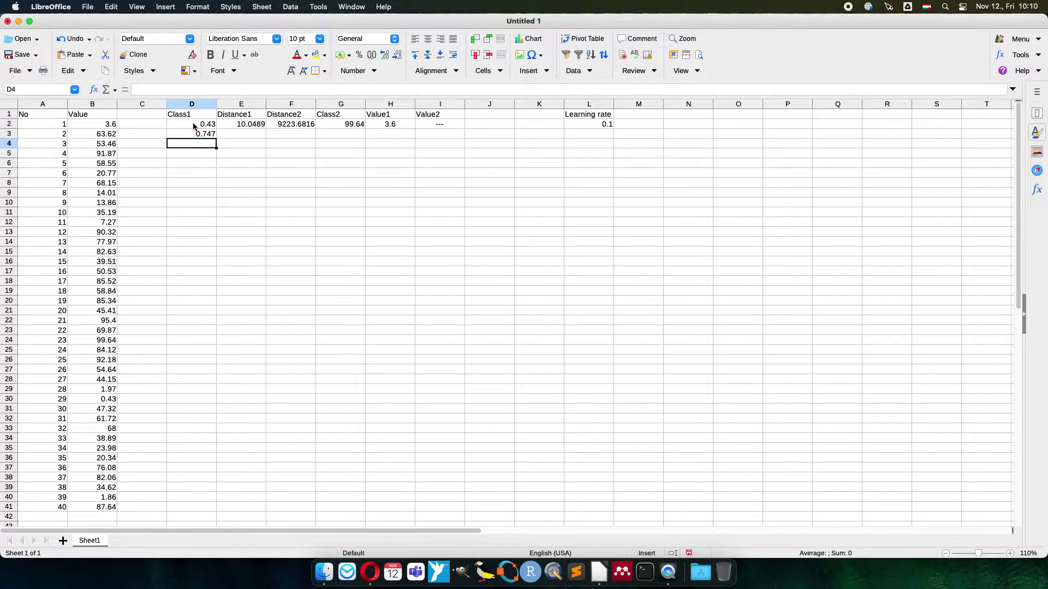
key(Up)
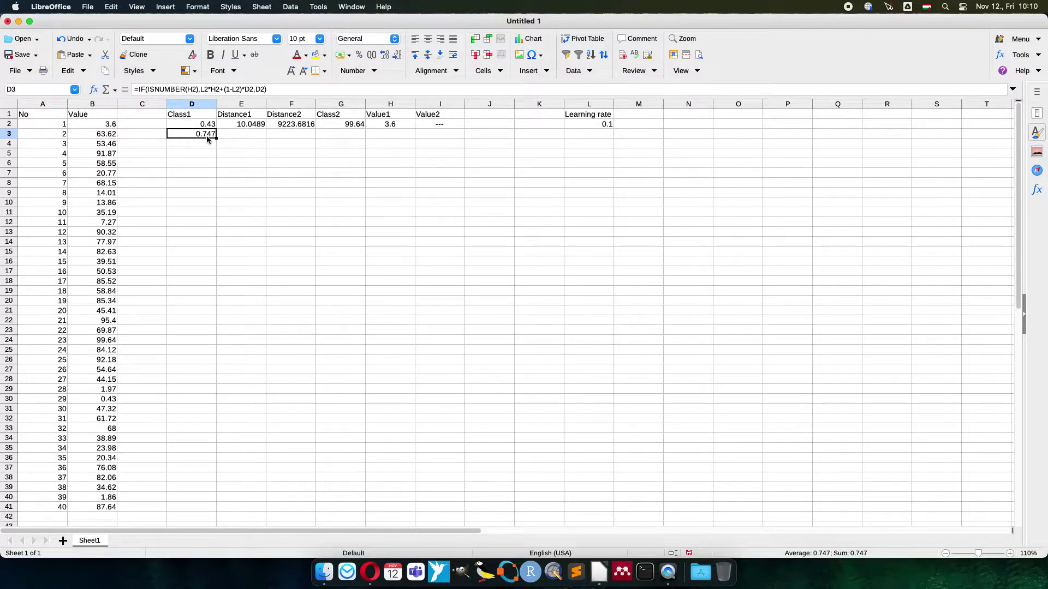
Anchor both learning-rate references to L$2 and fill the D3 formula down to D41
double_click(206, 135)
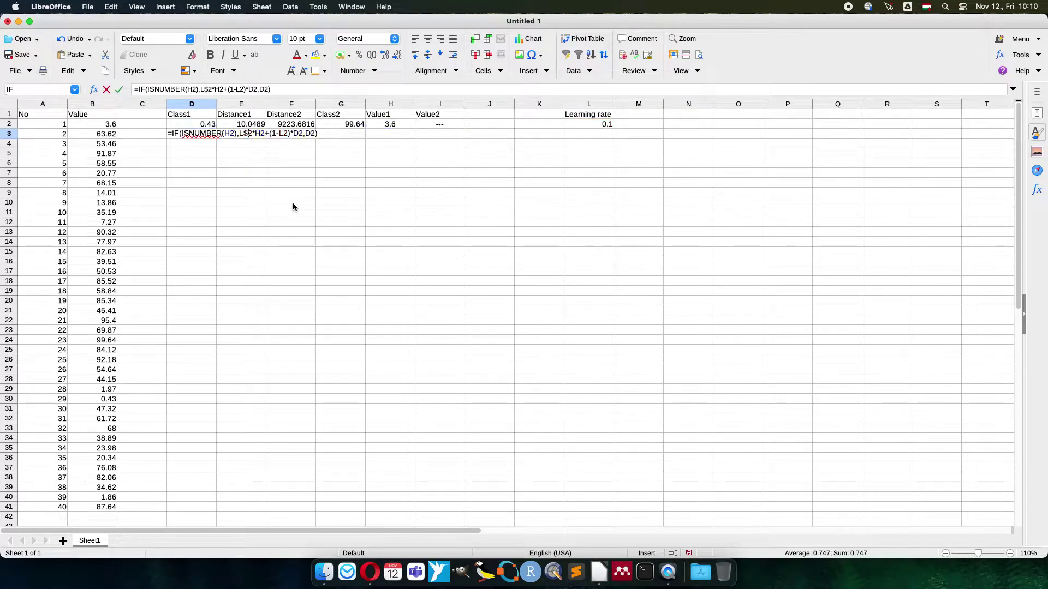
text($)
key(Left)
key(Left)
key(Left)
key(Left)
key(Left)
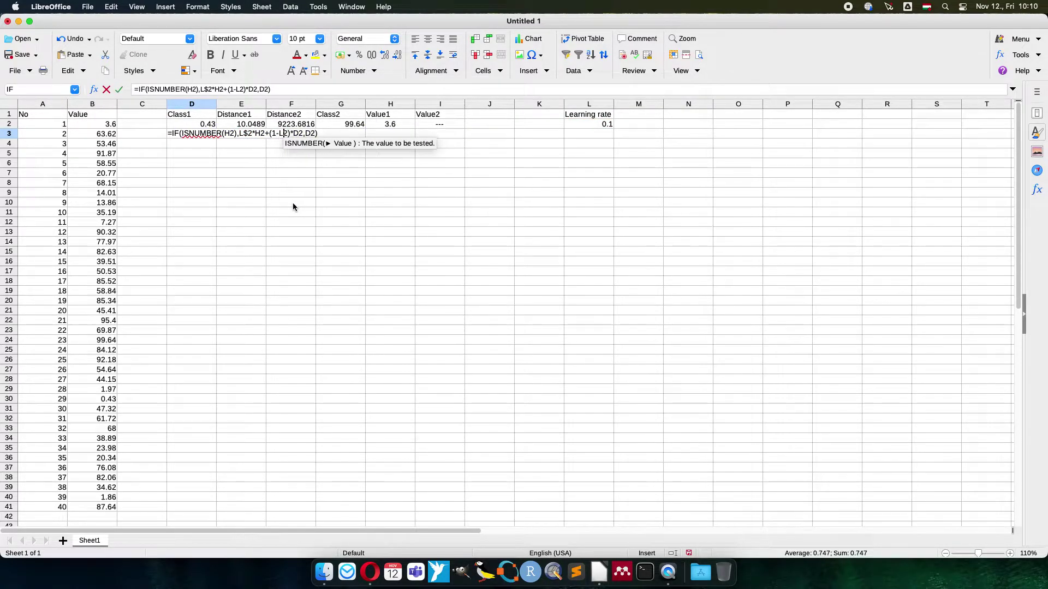
text($)
key(Return)
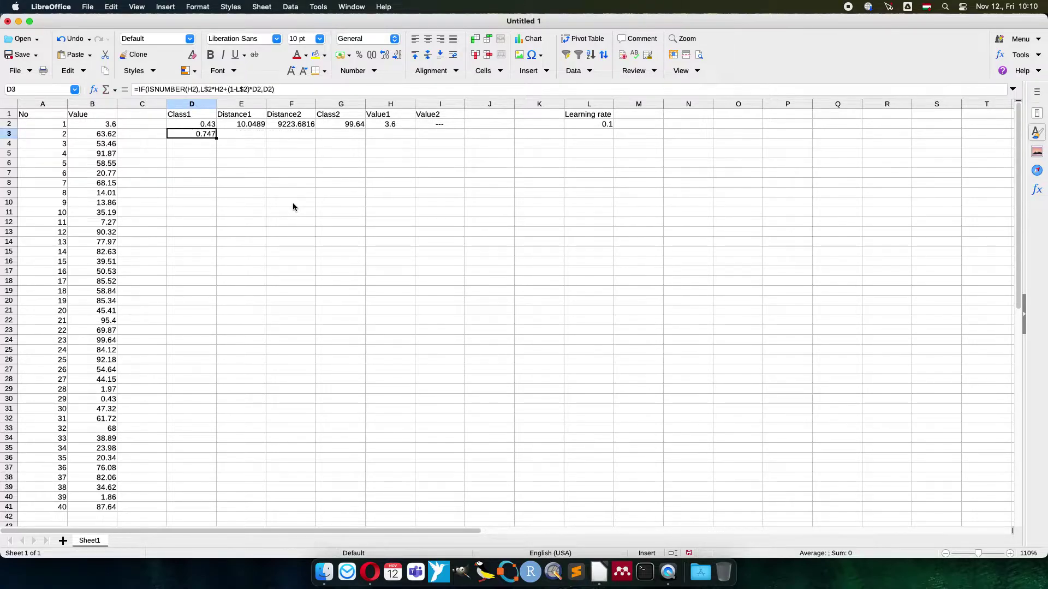
drag(216, 138, 208, 509)
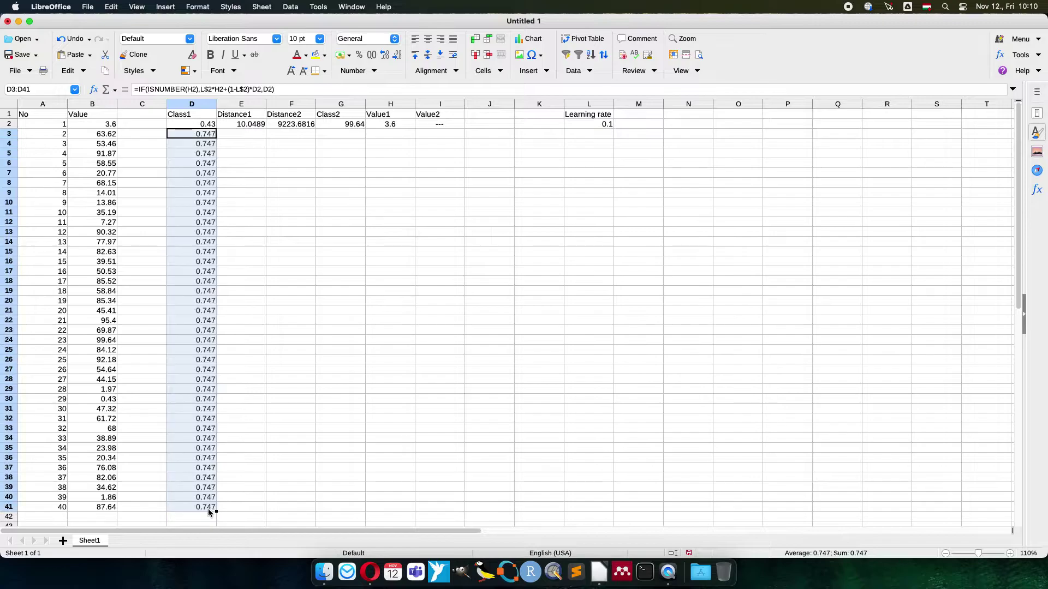
Enter the Class2 update formula =IF(ISNUMBER(I2),L2*I2+(1-L2)*G2,G2) in G3
click(346, 137)
text(=)
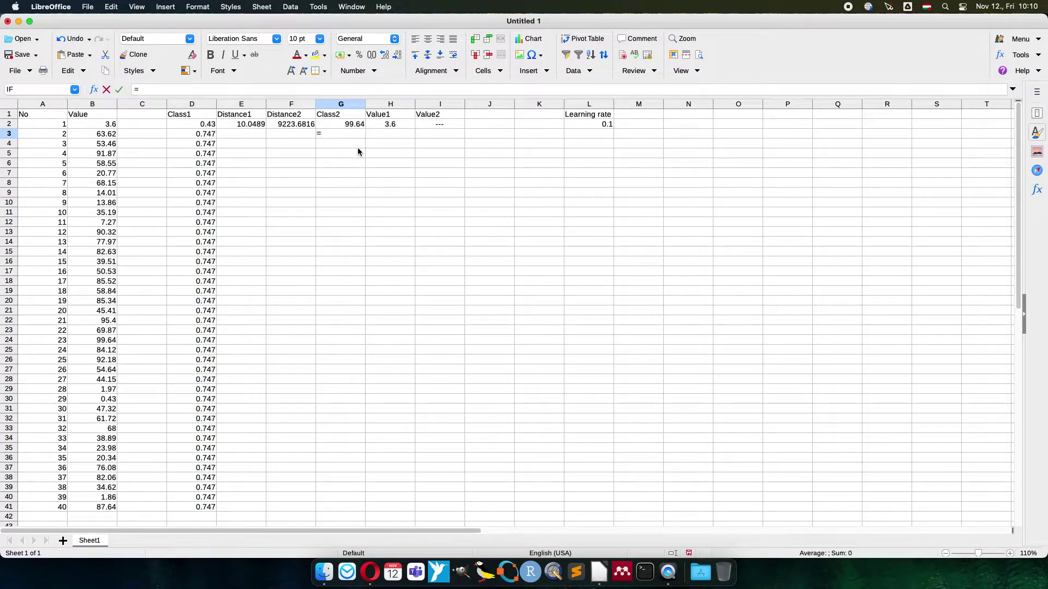
text(if()
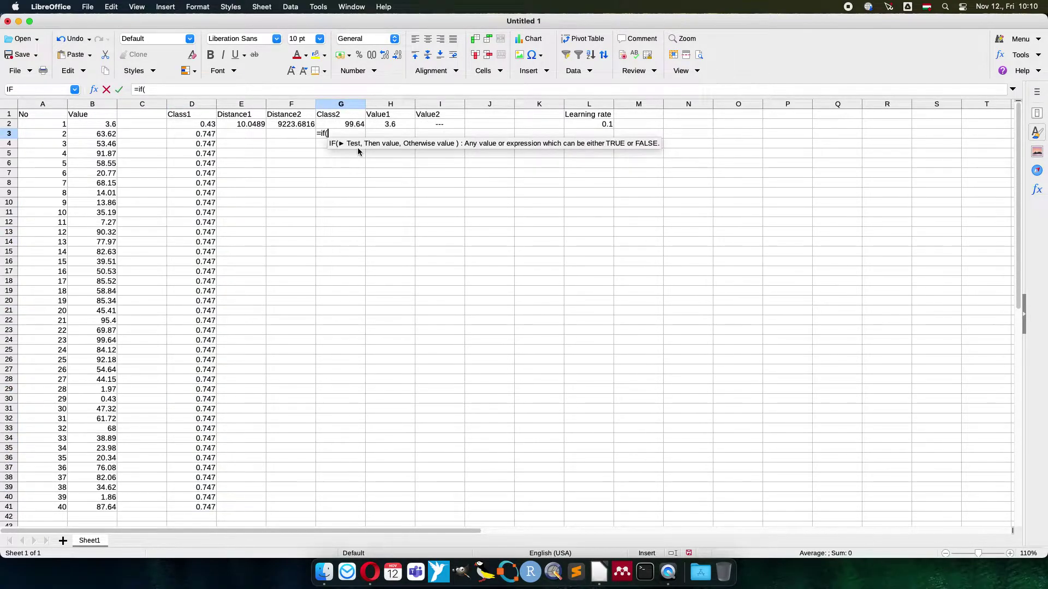
text(isnum)
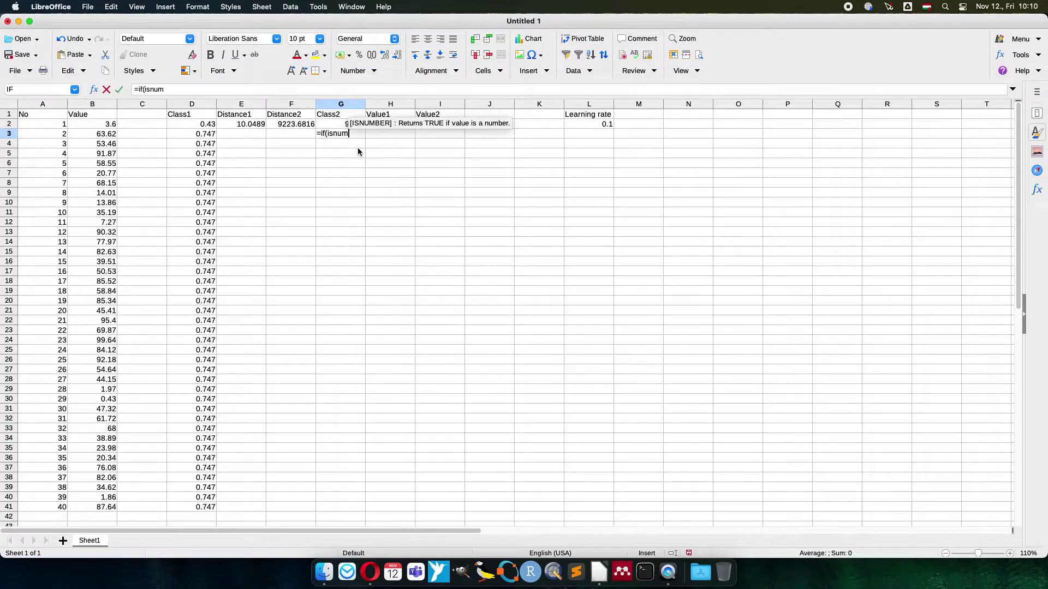
text(ber()
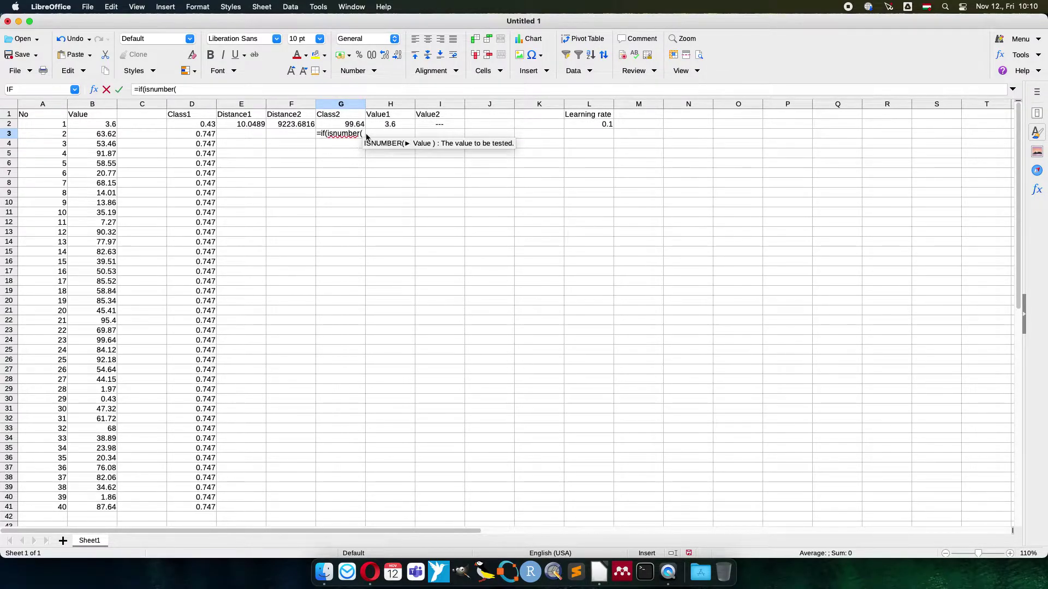
click(435, 124)
text())
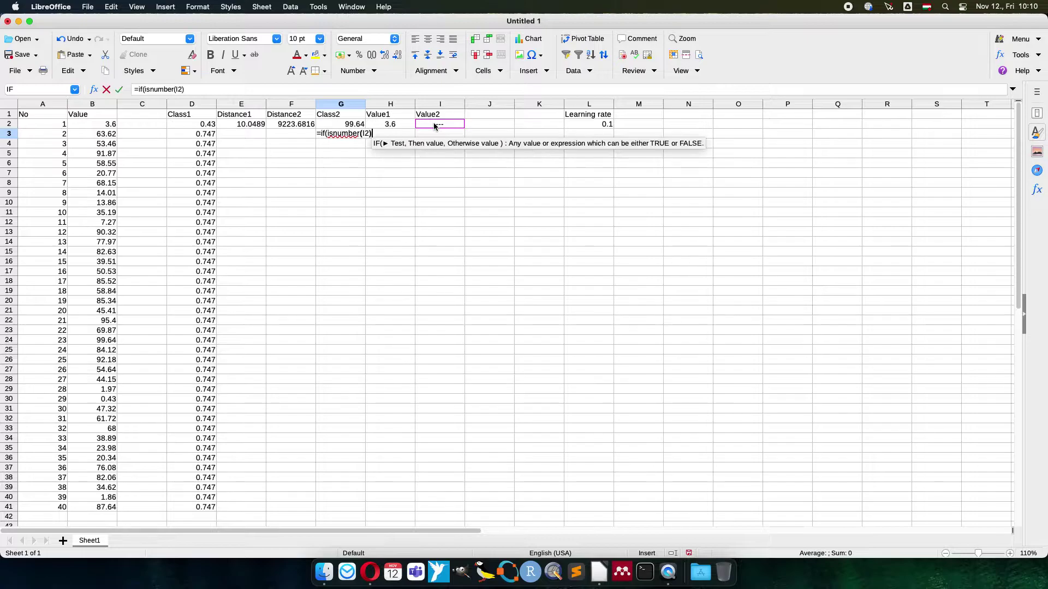
text(,)
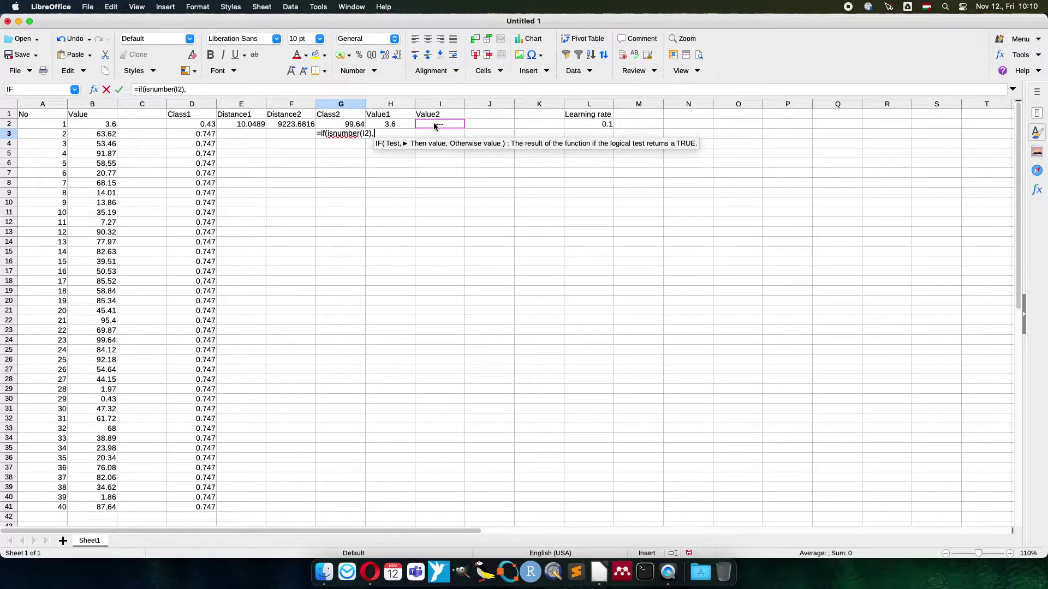
click(578, 125)
text(*)
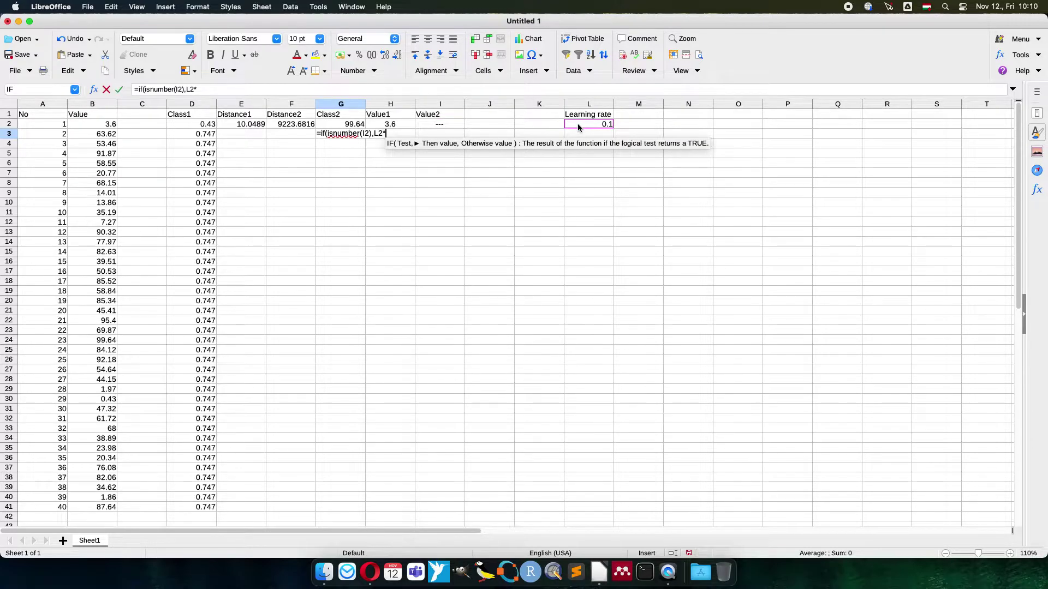
click(455, 125)
text(+()
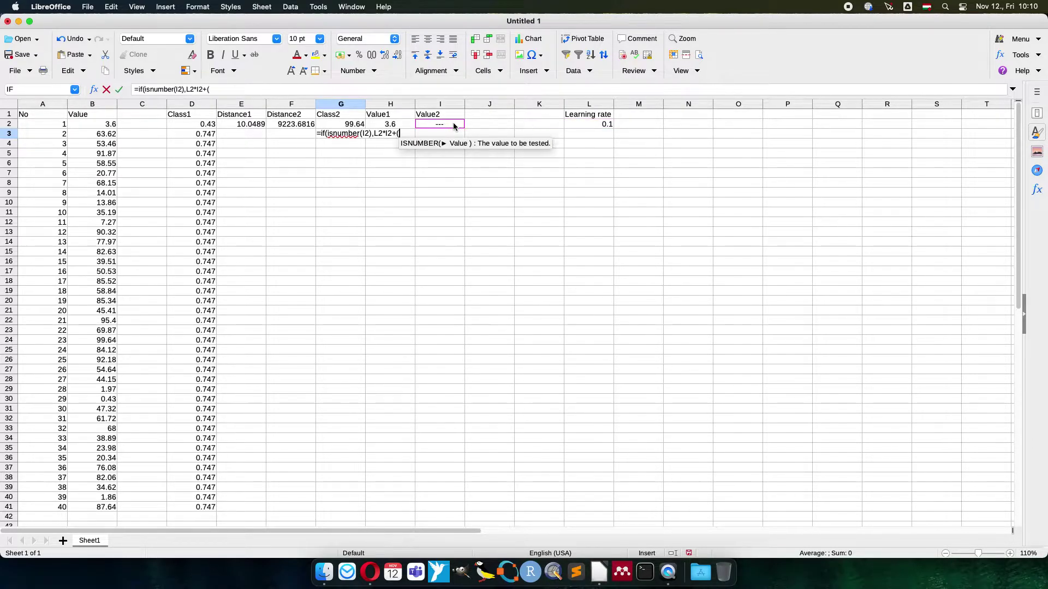
text(1-)
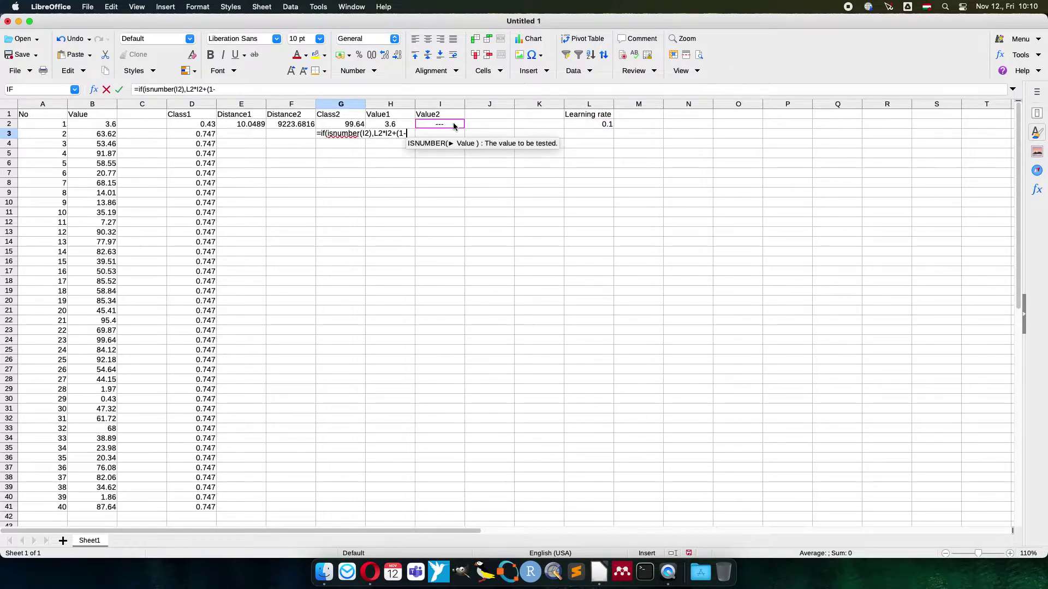
click(586, 124)
text()*)
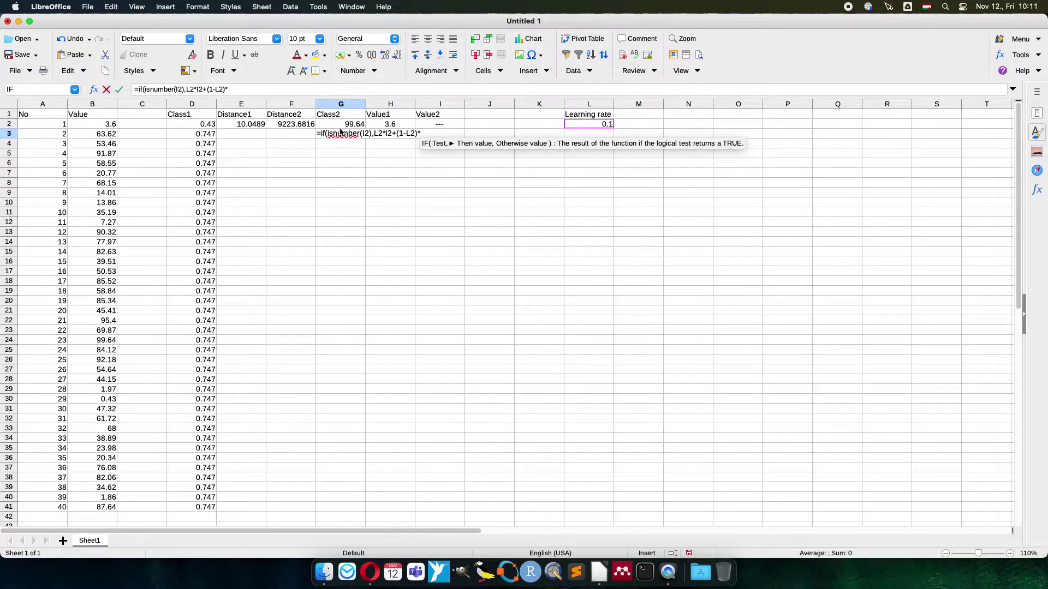
click(327, 126)
text(,)
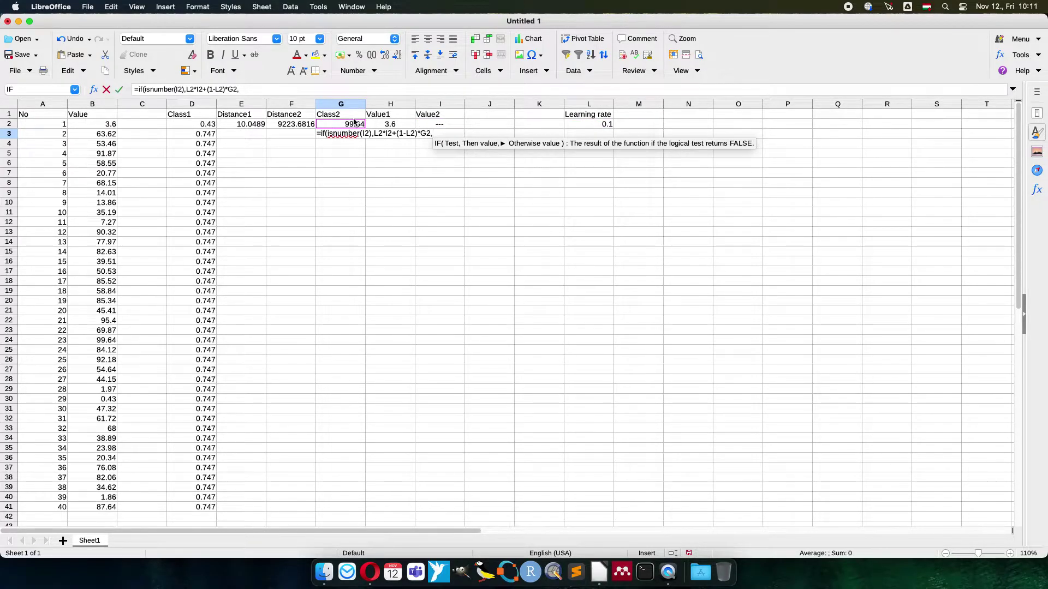
text(G2))
key(Return)
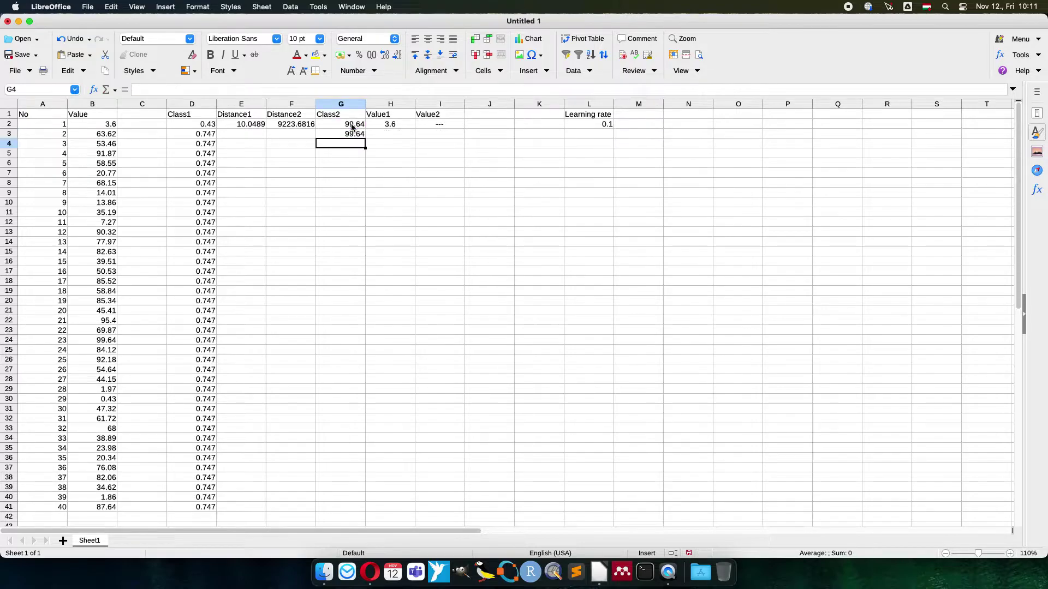
key(Up)
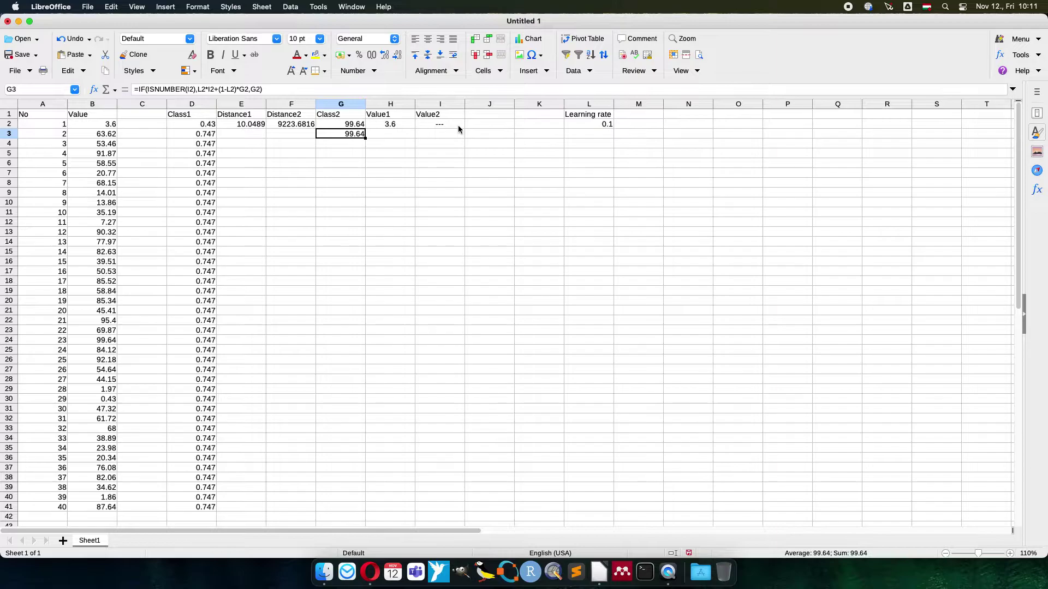
Change both learning-rate references in G3 to L$2, keeping the 99.64 result
double_click(345, 139)
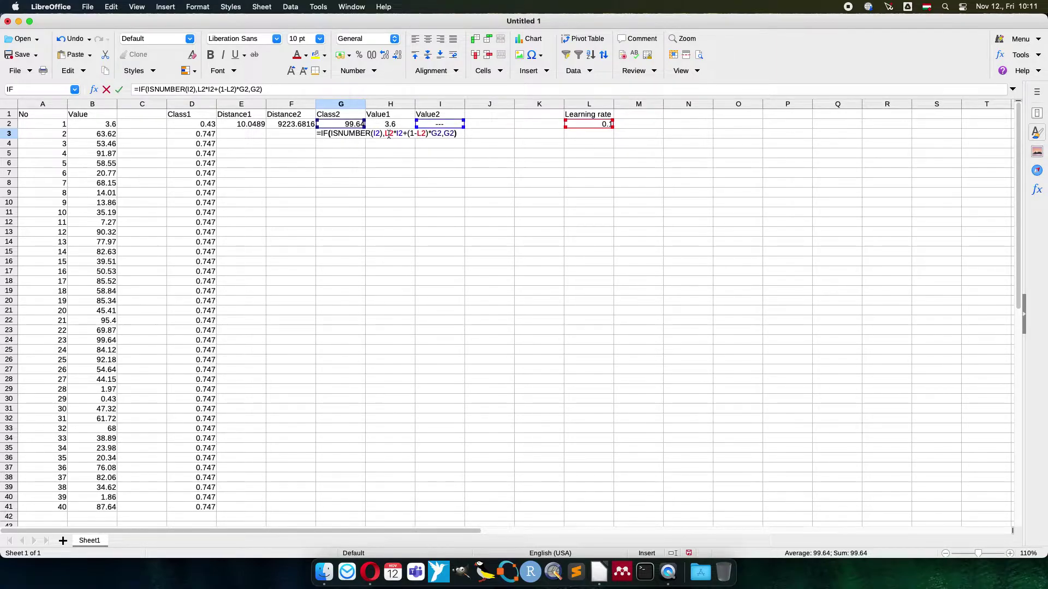
text($)
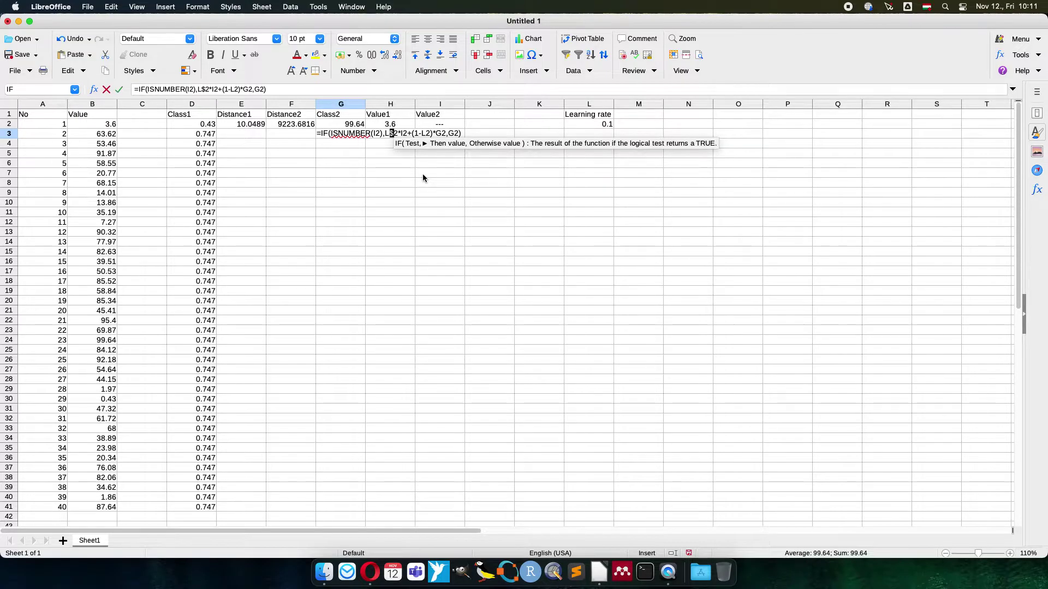
key(Right)
key(Return)
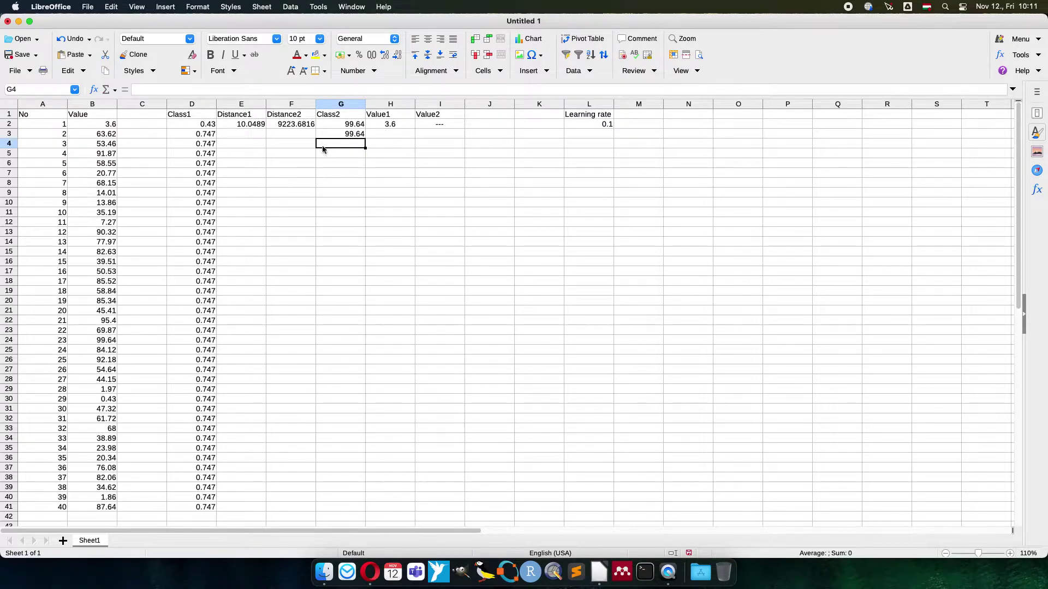
double_click(336, 133)
click(426, 134)
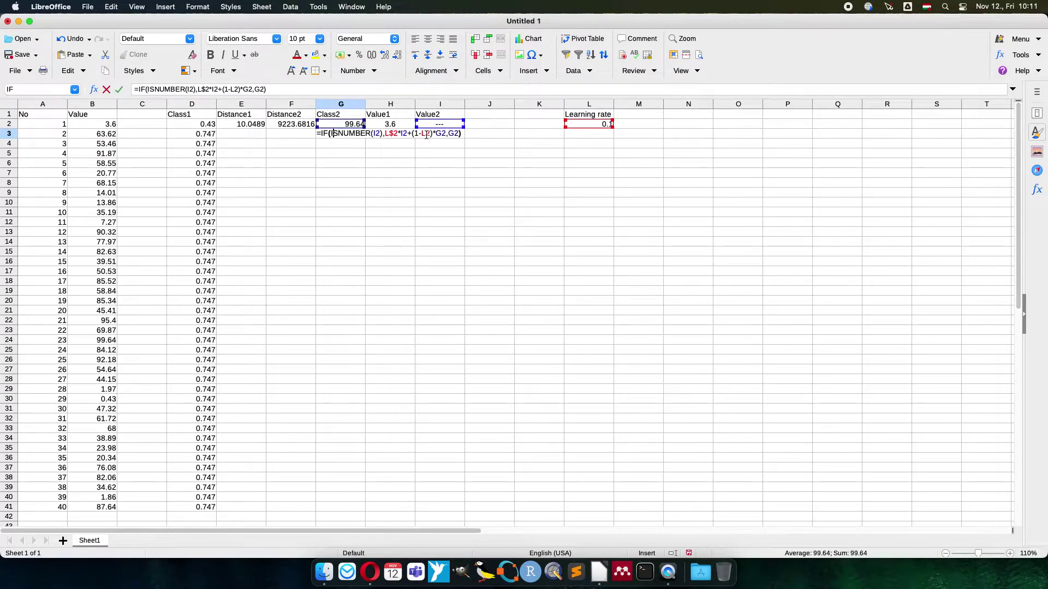
text($)
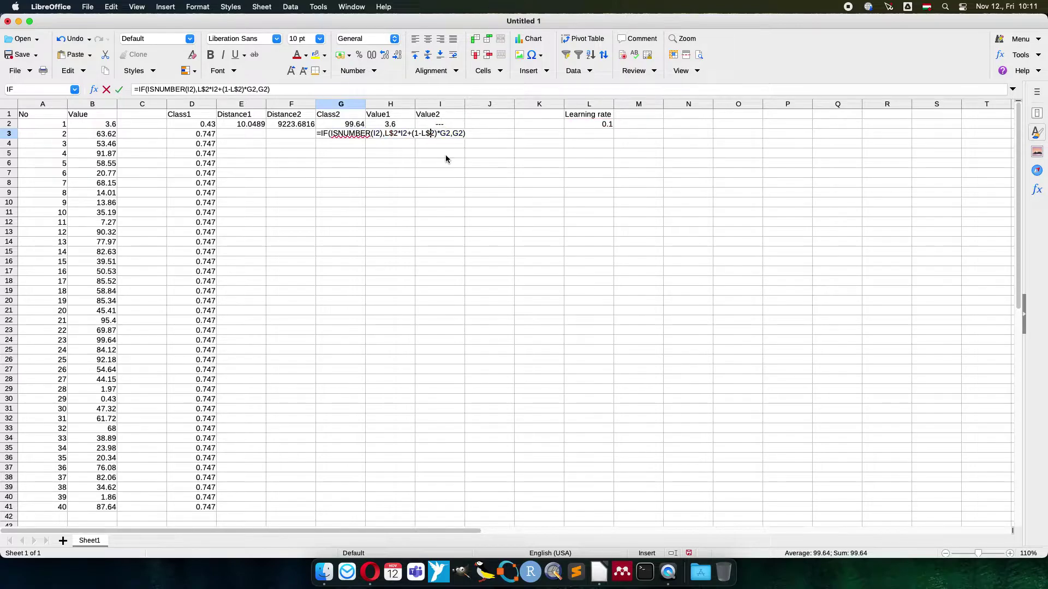
key(Return)
key(Up)
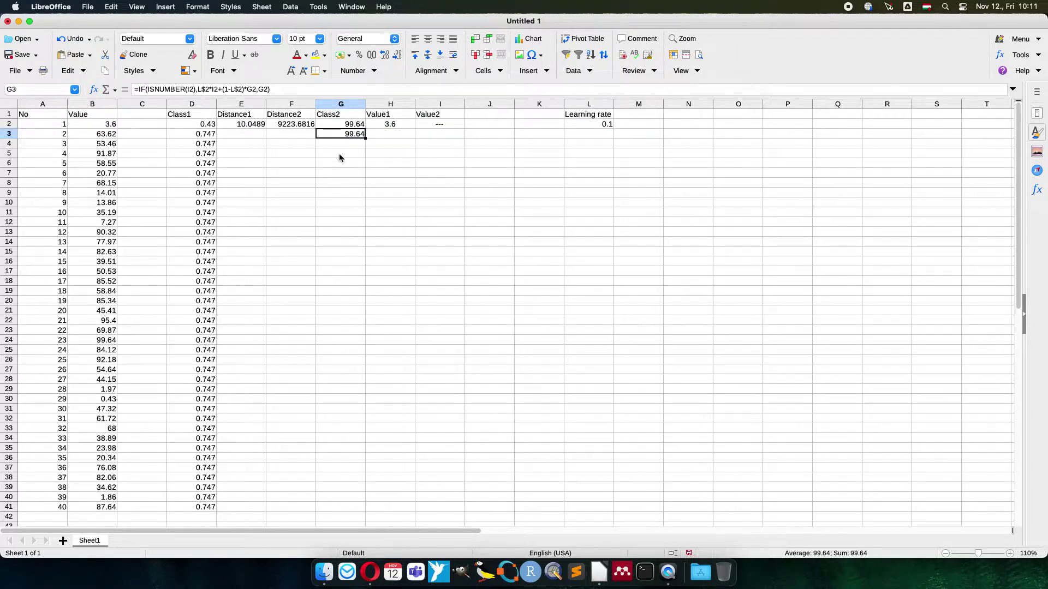
Copy the Class2 formula from G3 down to G41, then check the formulas in G20 and D35
drag(365, 139, 354, 513)
click(342, 303)
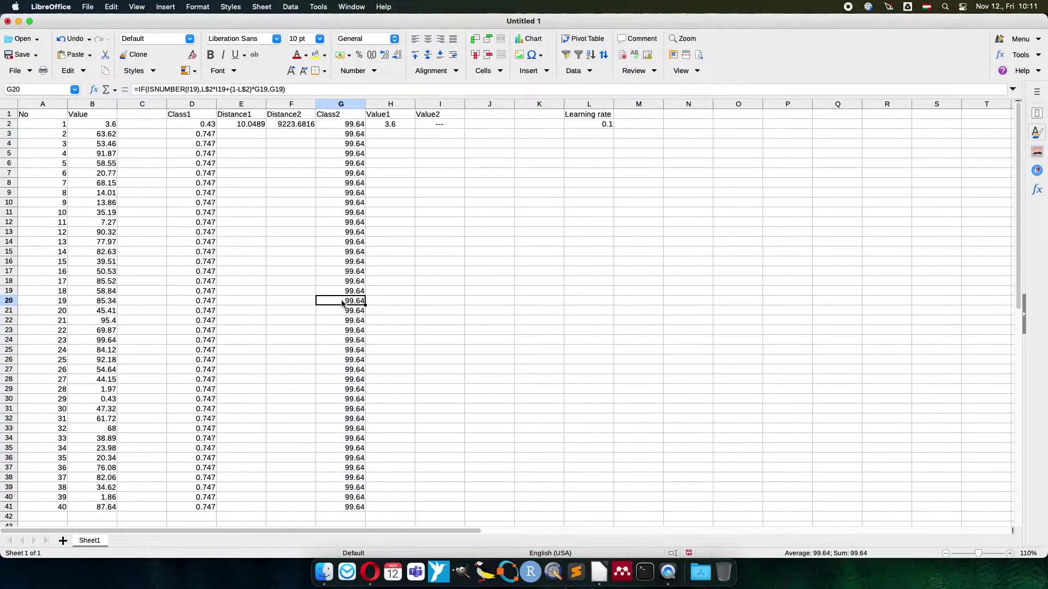
double_click(342, 303)
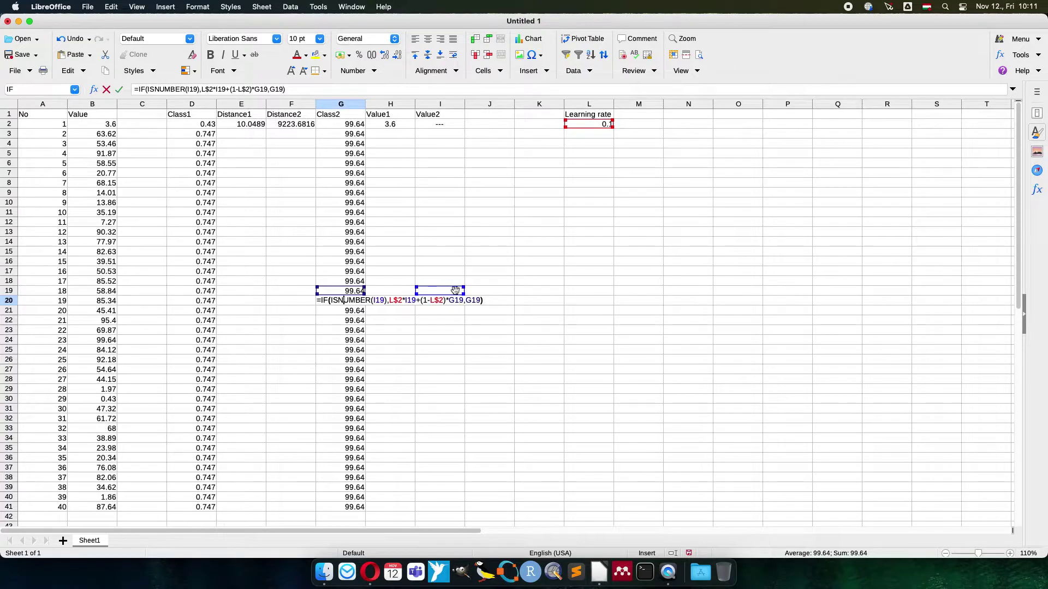
key(Escape)
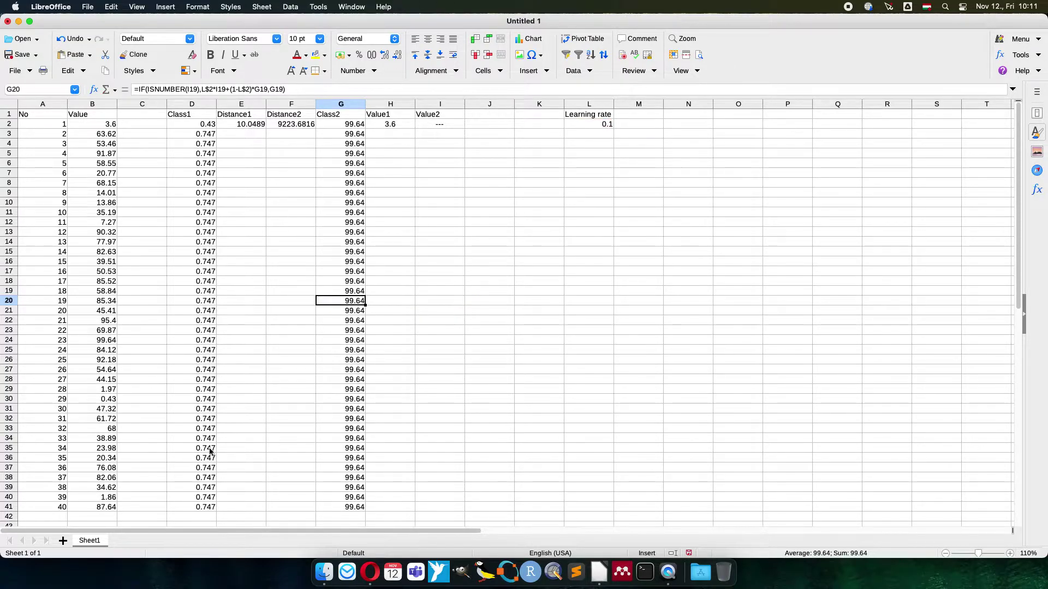
click(206, 449)
double_click(207, 449)
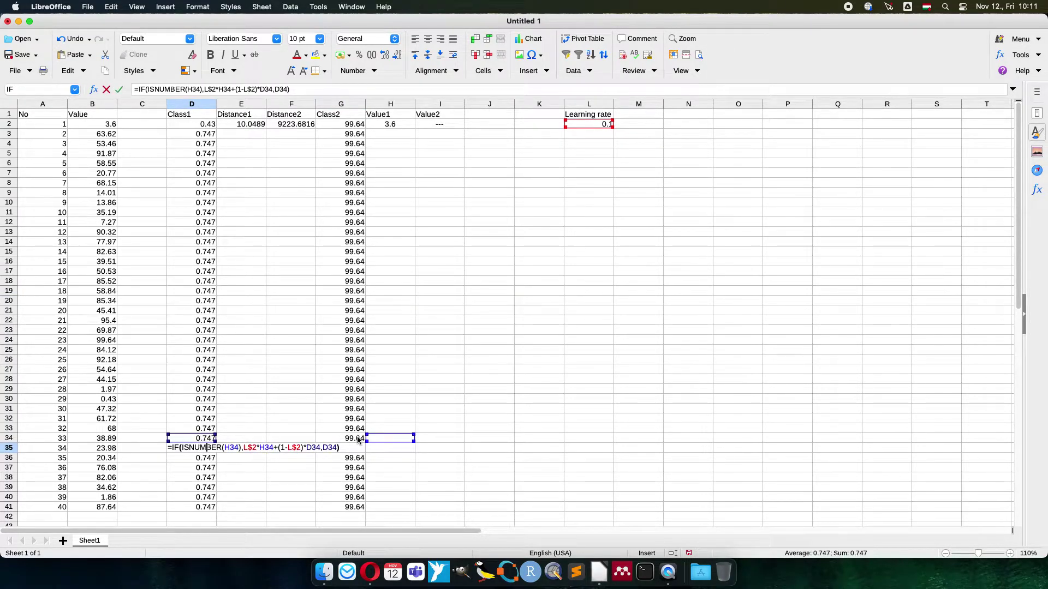
key(Escape)
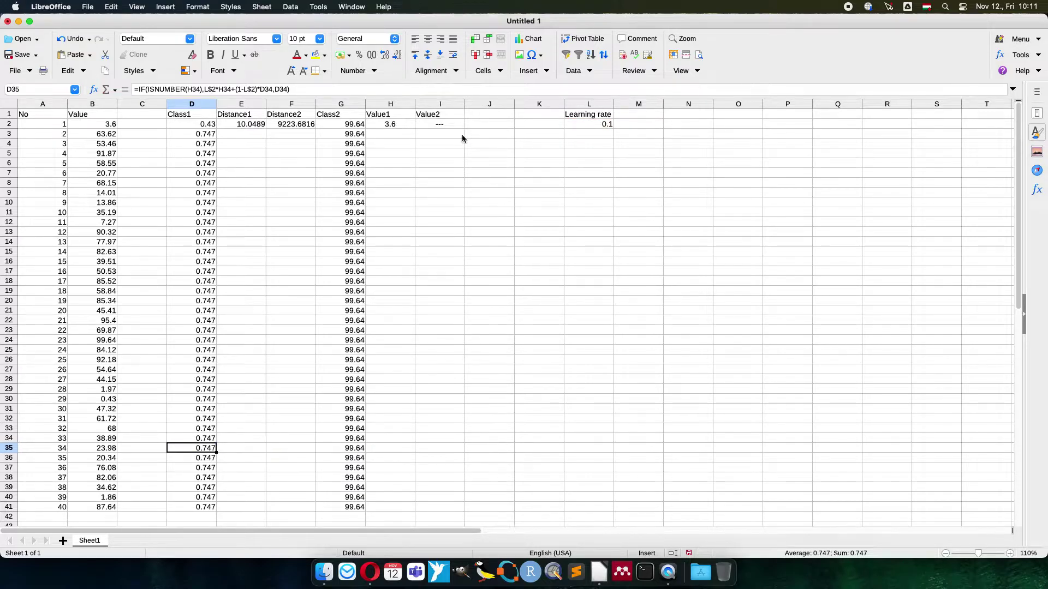
Fill the Distance1, Distance2, Value1 and Value2 formulas from row 2 down to row 41
click(253, 128)
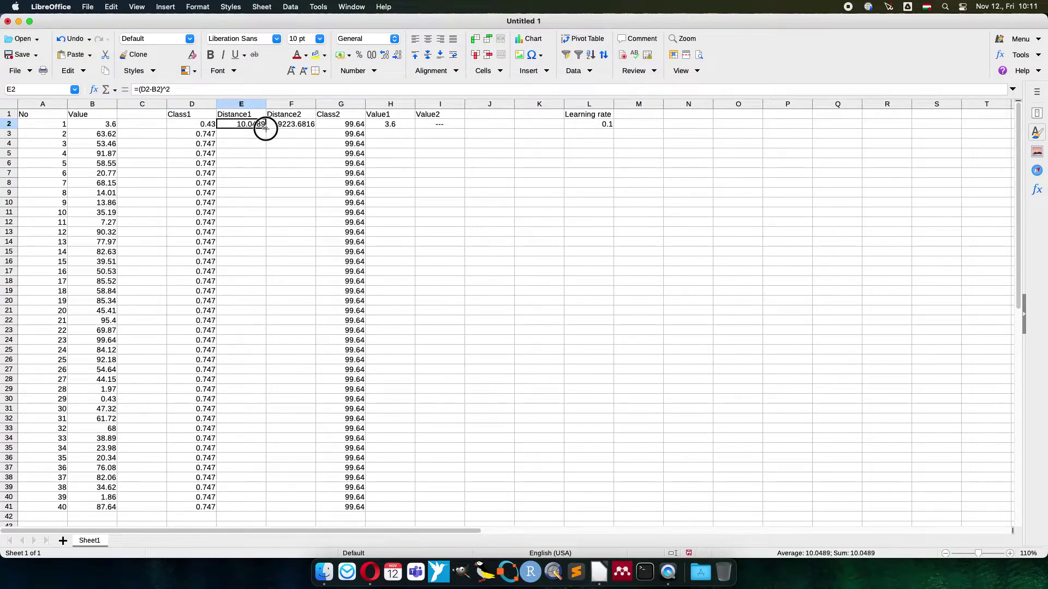
double_click(266, 129)
click(305, 127)
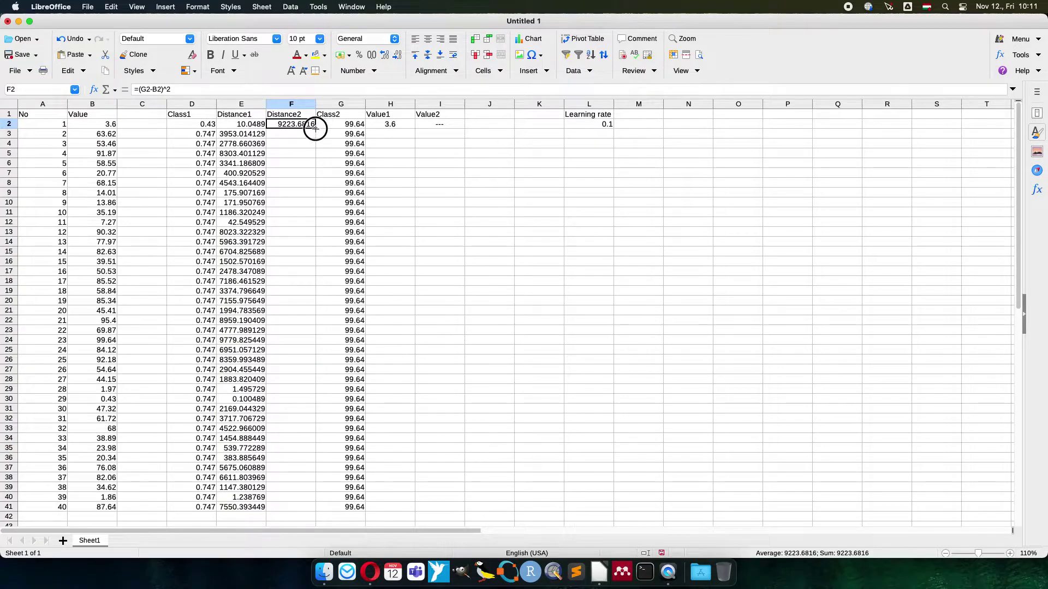
double_click(315, 129)
click(396, 126)
double_click(414, 129)
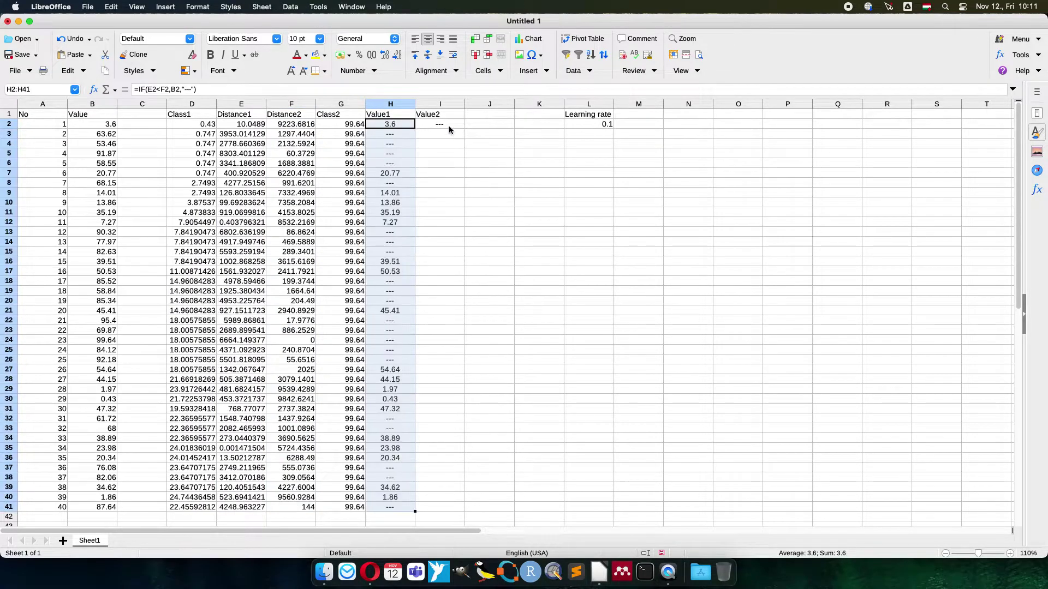
click(450, 127)
double_click(464, 128)
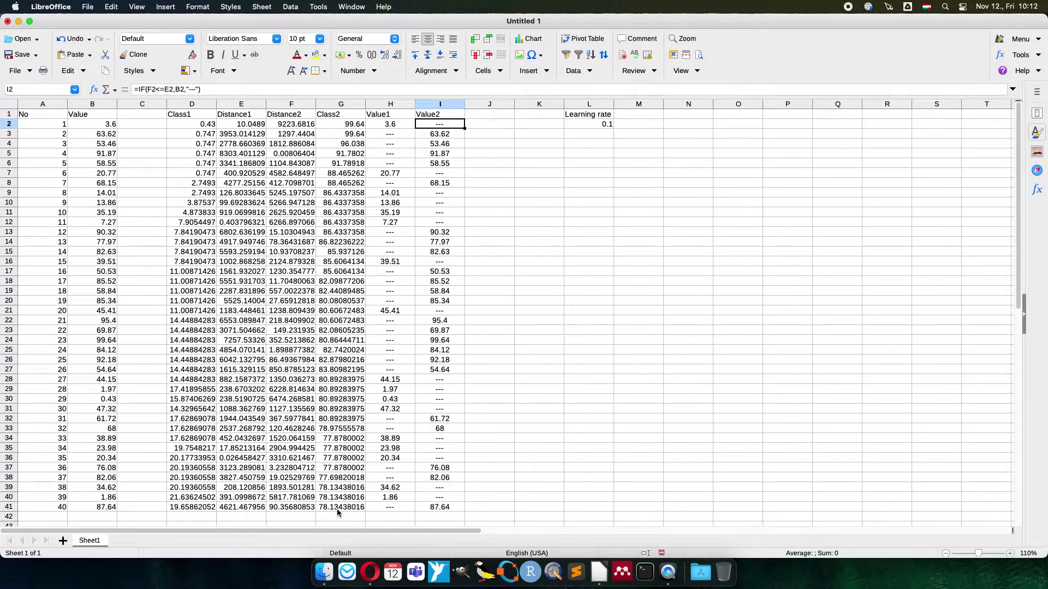
Head J1 'Threshold' and fill =(G2+D2)/2 from J2 down to J41 (48.89650034)
click(488, 119)
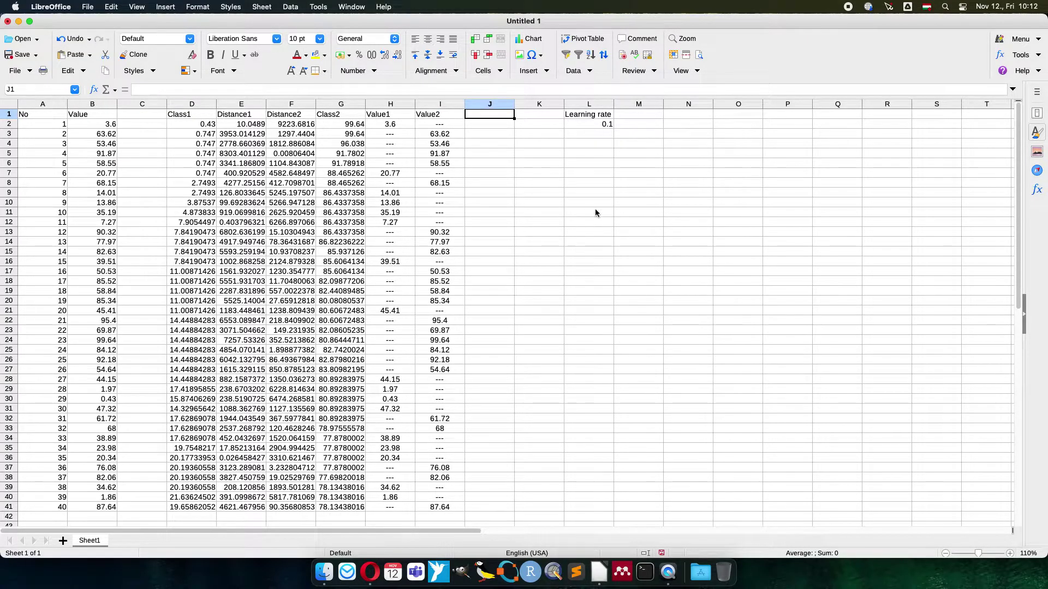
text(Threshold)
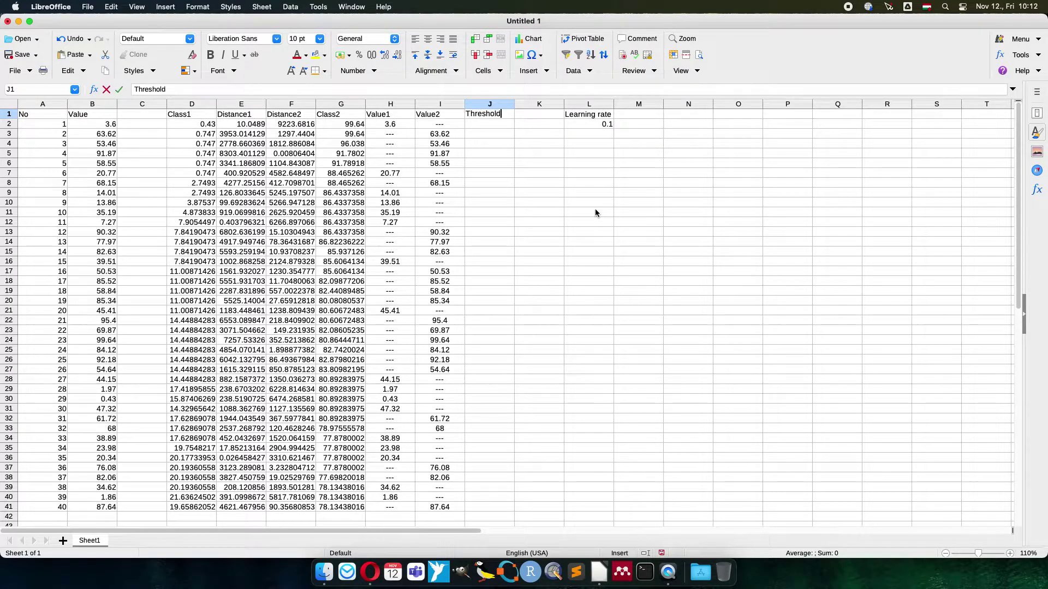
key(Return)
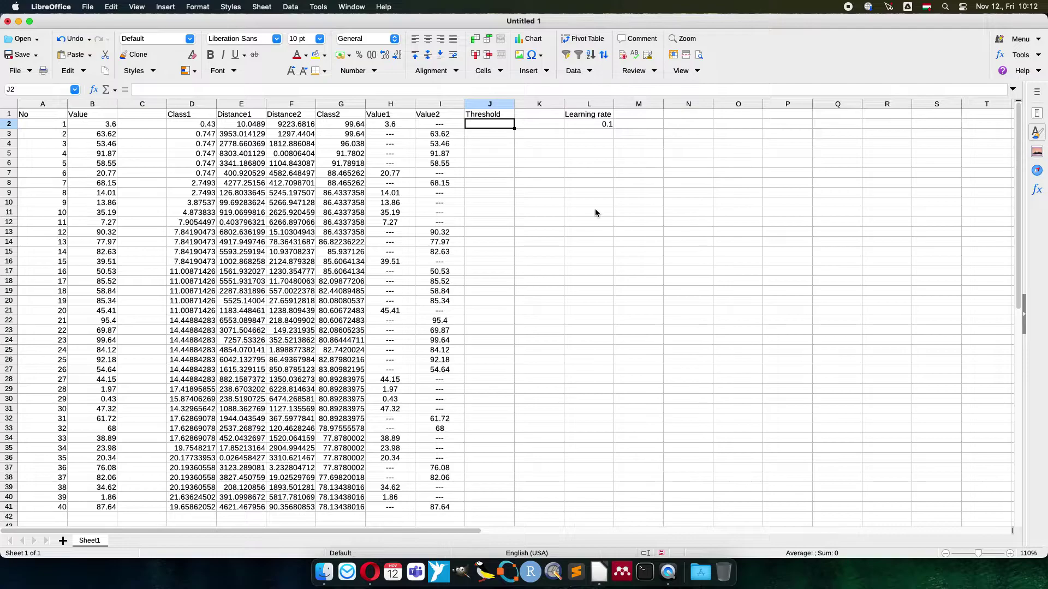
text(=()
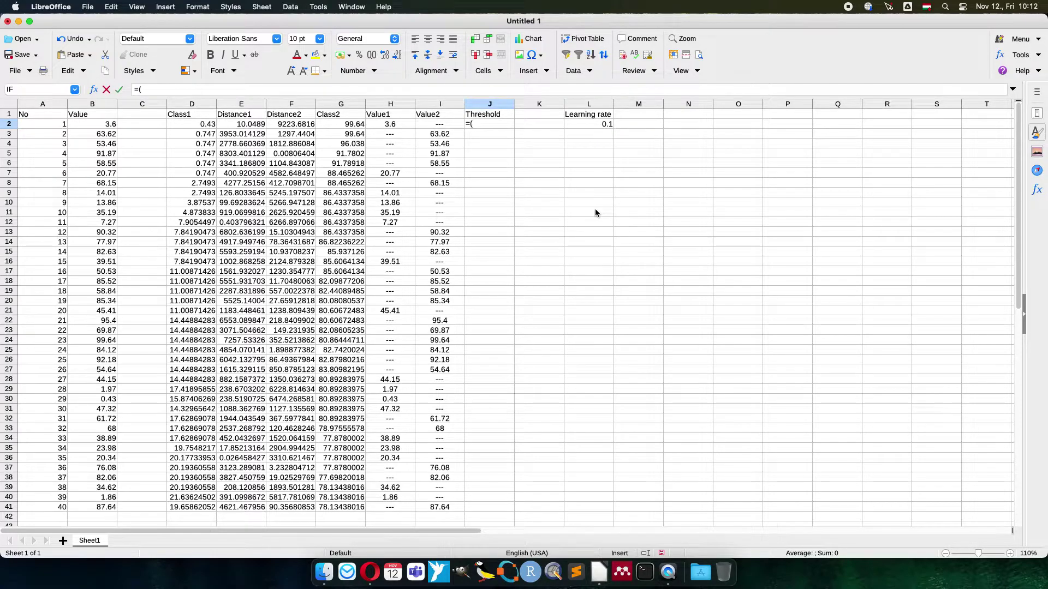
key(Left)
key(Left)
key(Left)
text(+)
key(Left)
key(Left)
key(Left)
text()/2)
key(Return)
key(Up)
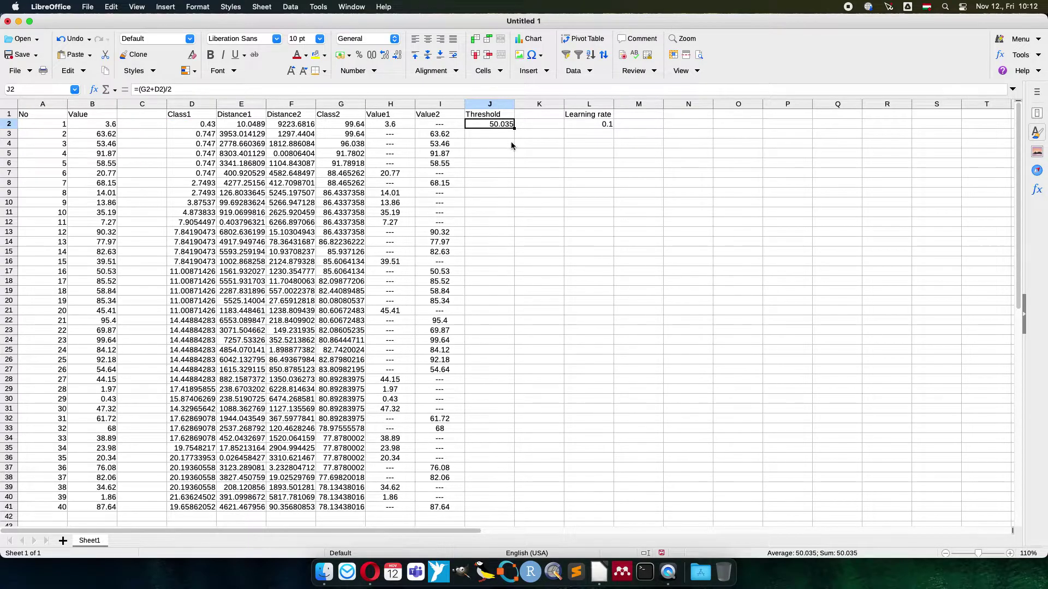
double_click(513, 128)
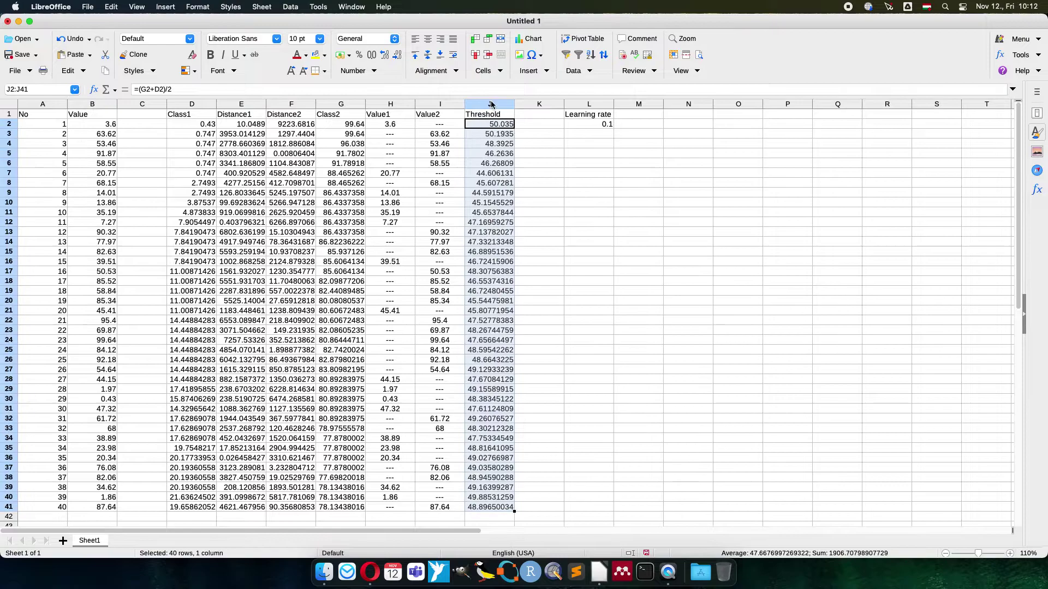
click(500, 509)
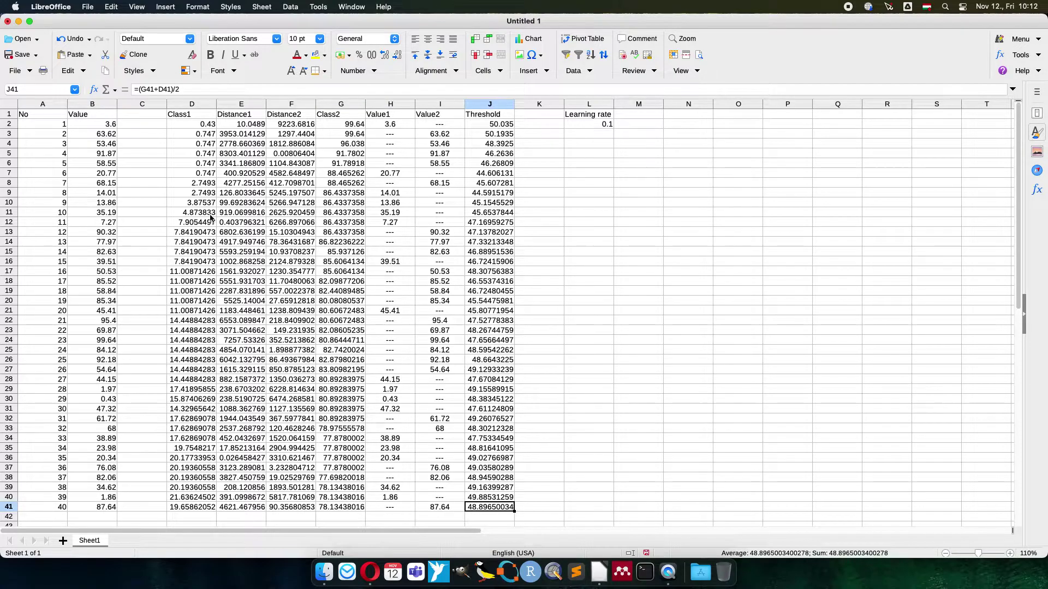
Create an XY (Scatter) Lines Only chart from the No column A1:A41 and the Threshold column J1:J41
drag(39, 115, 41, 505)
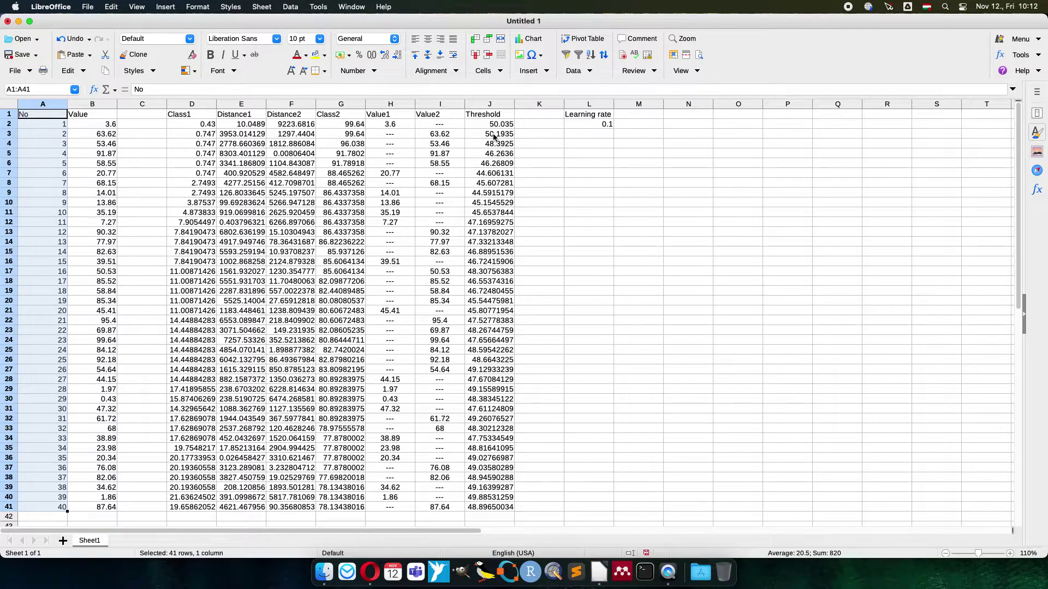
drag(494, 115, 498, 510)
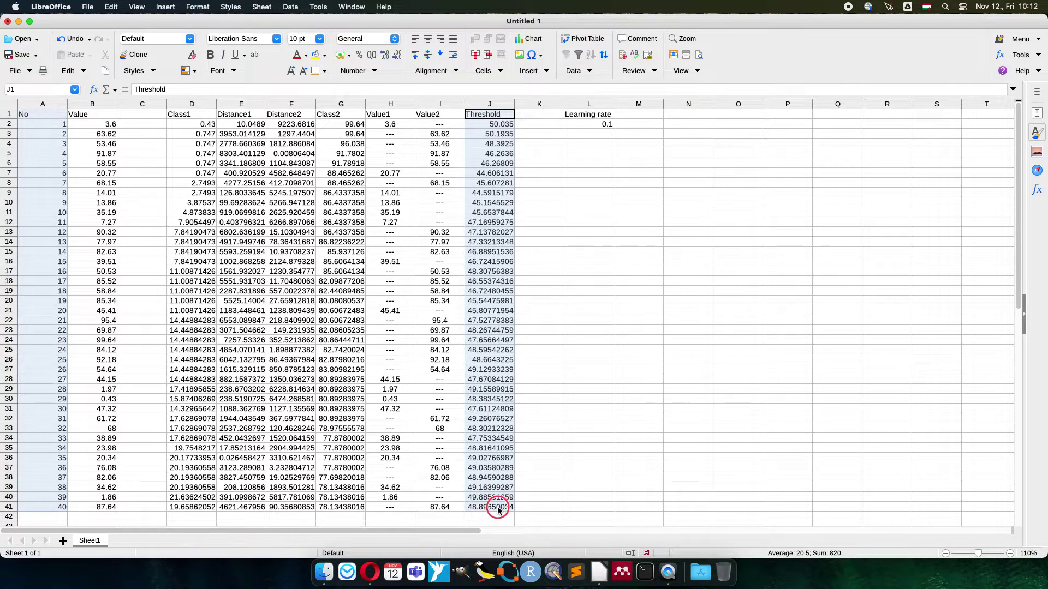
click(529, 38)
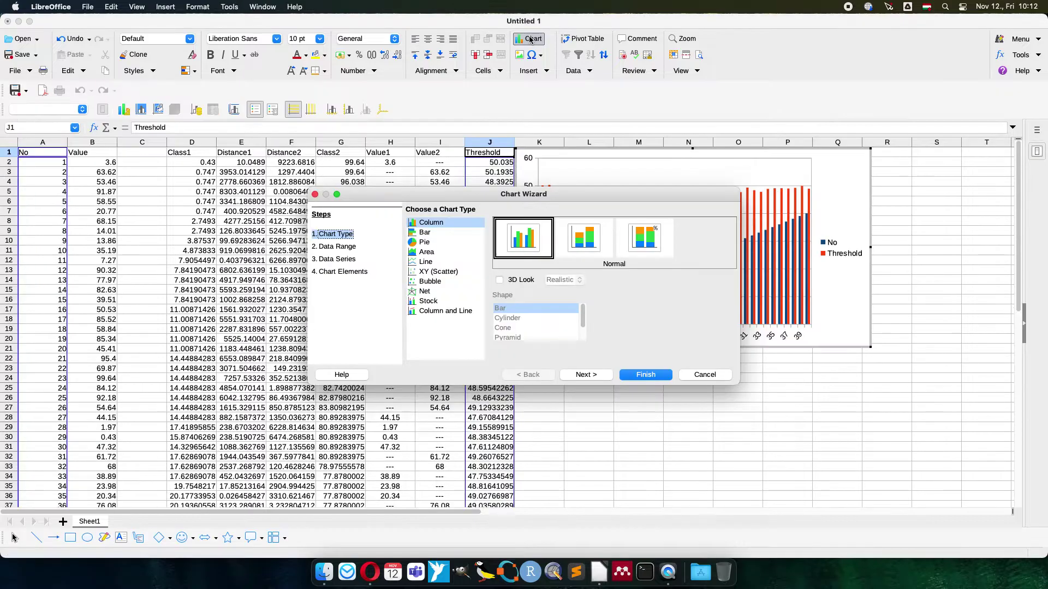
click(435, 273)
click(638, 249)
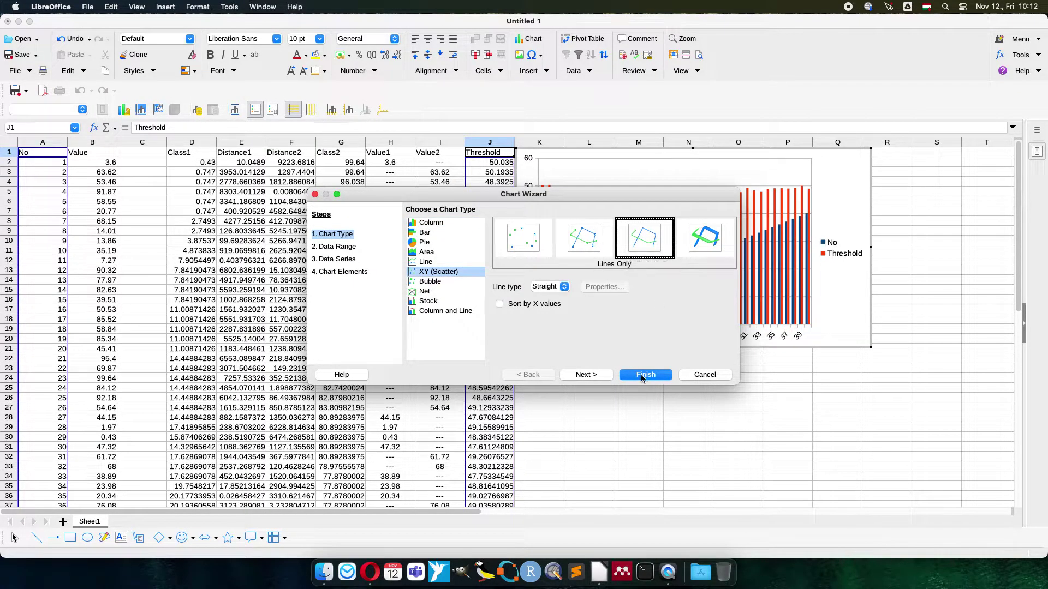
click(644, 374)
Delete the chart legend, then move the chart beside rows 21–41 and enlarge it
click(844, 249)
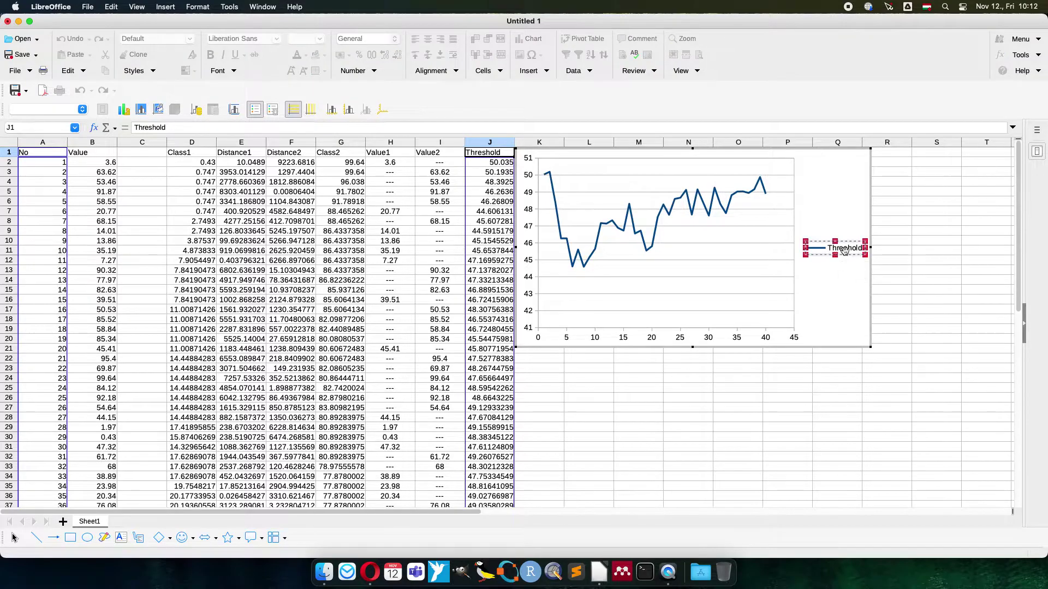
key(Delete)
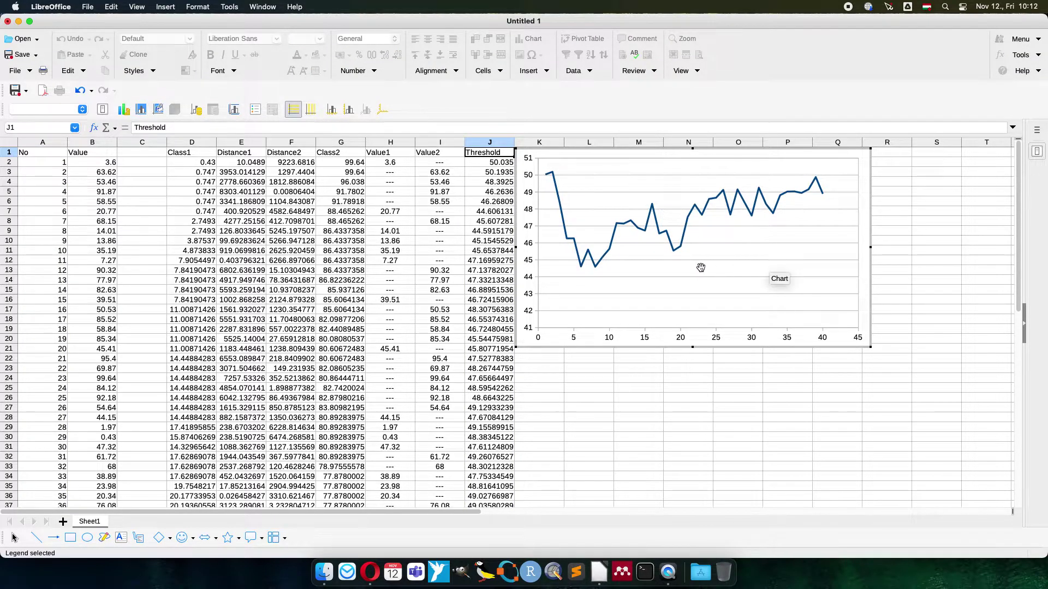
click(985, 299)
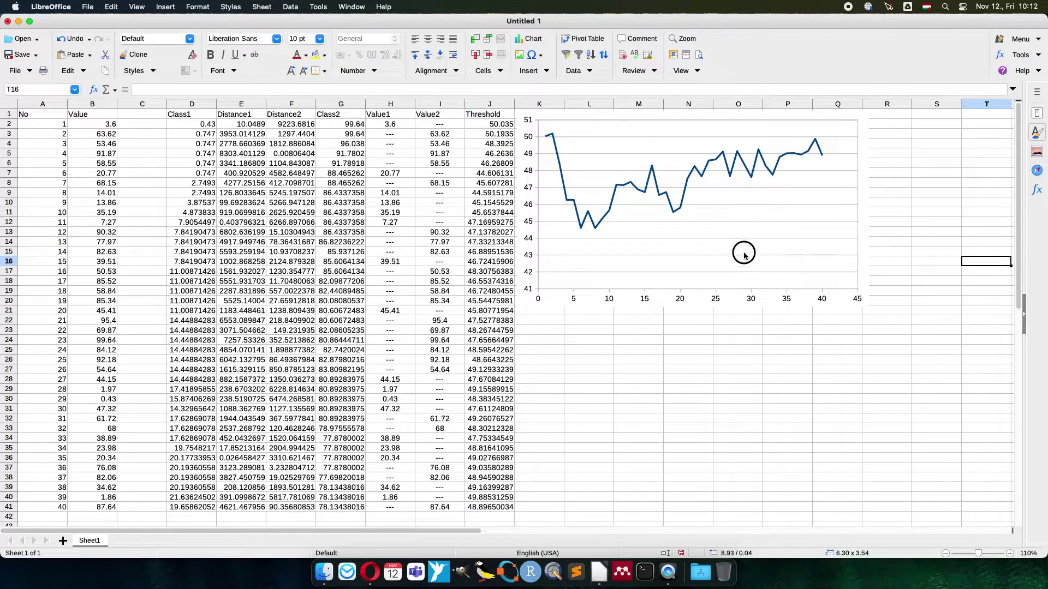
drag(744, 255, 753, 455)
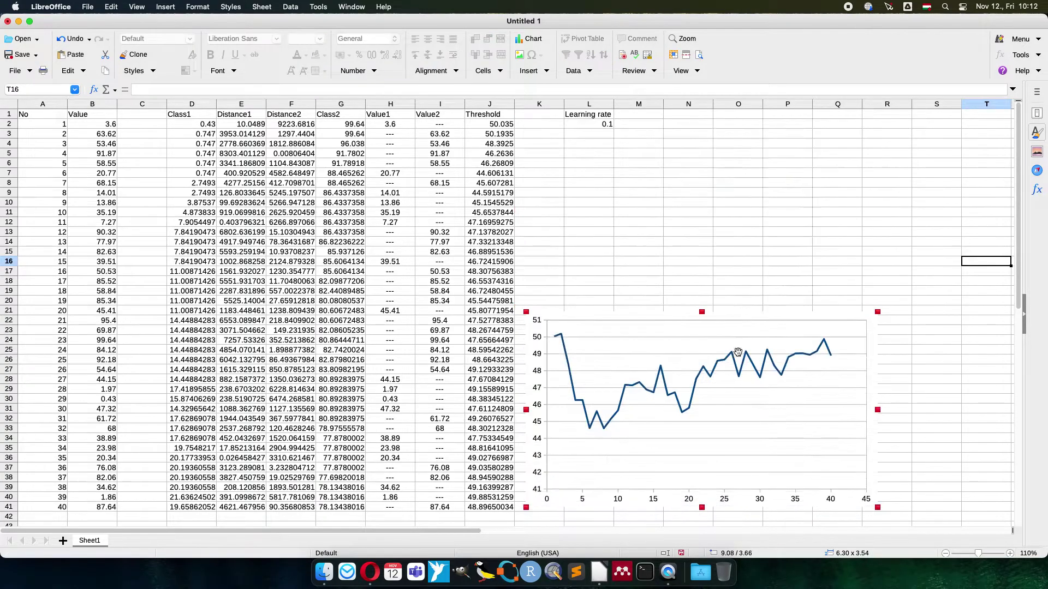
drag(702, 312, 705, 249)
drag(877, 378, 983, 378)
Set the horizontal Y-axis gridlines to a fine dashed line style
double_click(798, 378)
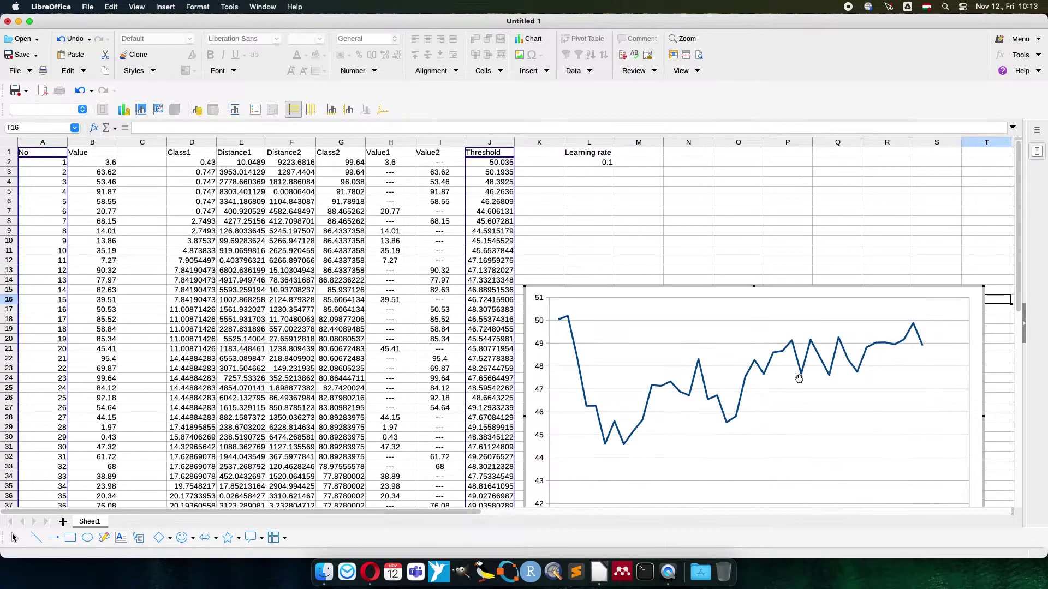
double_click(792, 391)
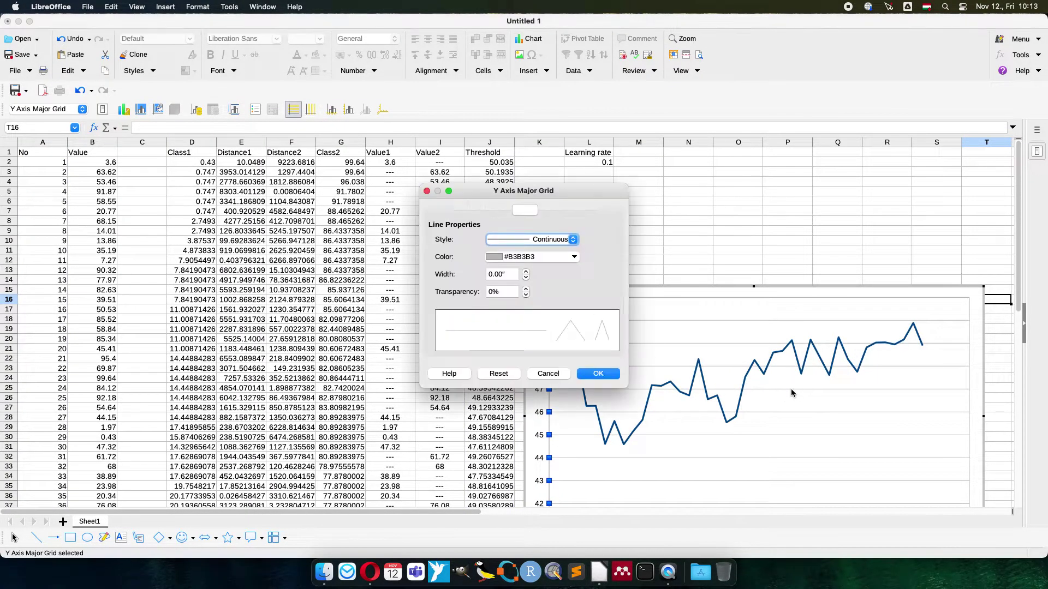
click(509, 243)
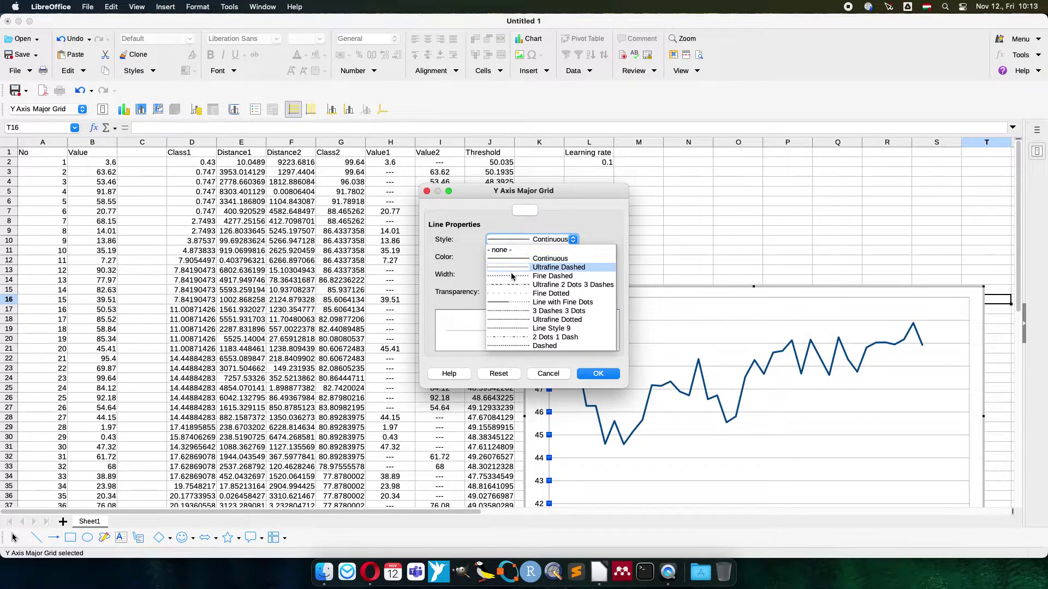
click(511, 277)
click(597, 374)
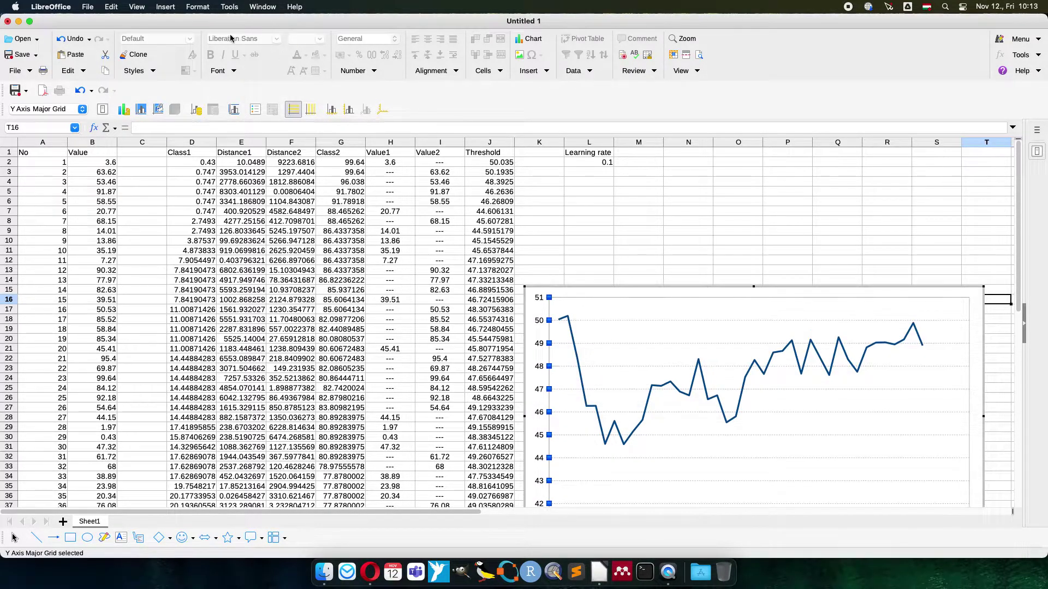
Add major gridlines for the X axis to the chart
click(163, 7)
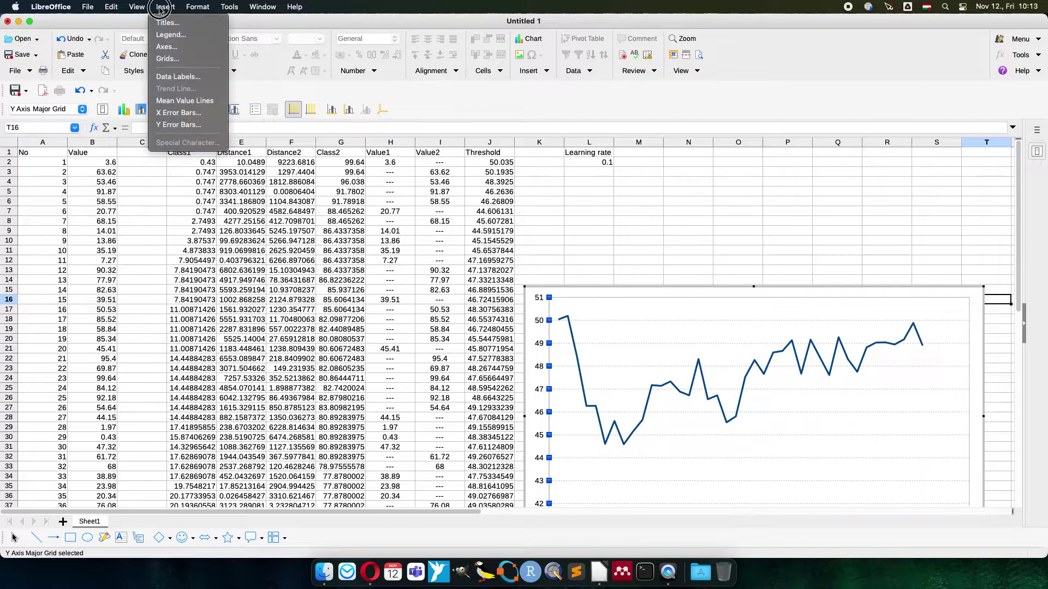
click(172, 62)
click(461, 270)
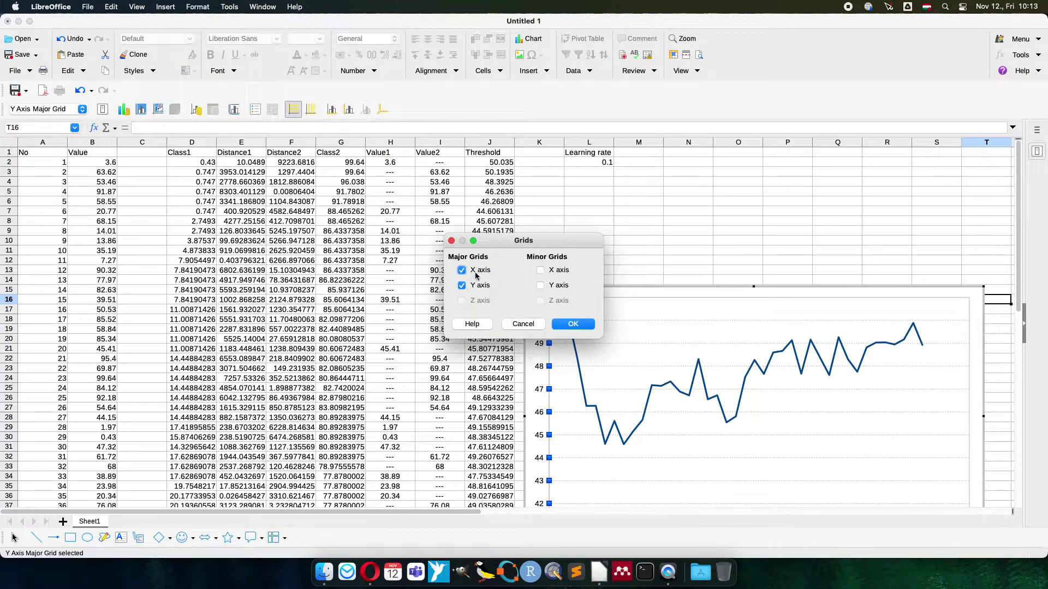
click(561, 323)
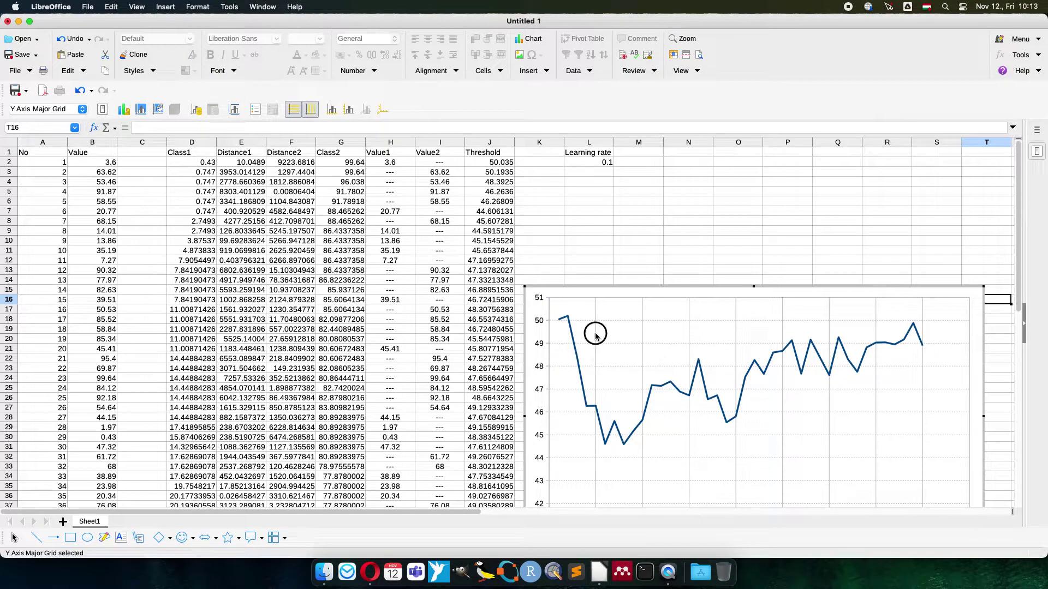
Set the vertical X-axis gridlines to a fine dashed line style
double_click(596, 336)
click(544, 241)
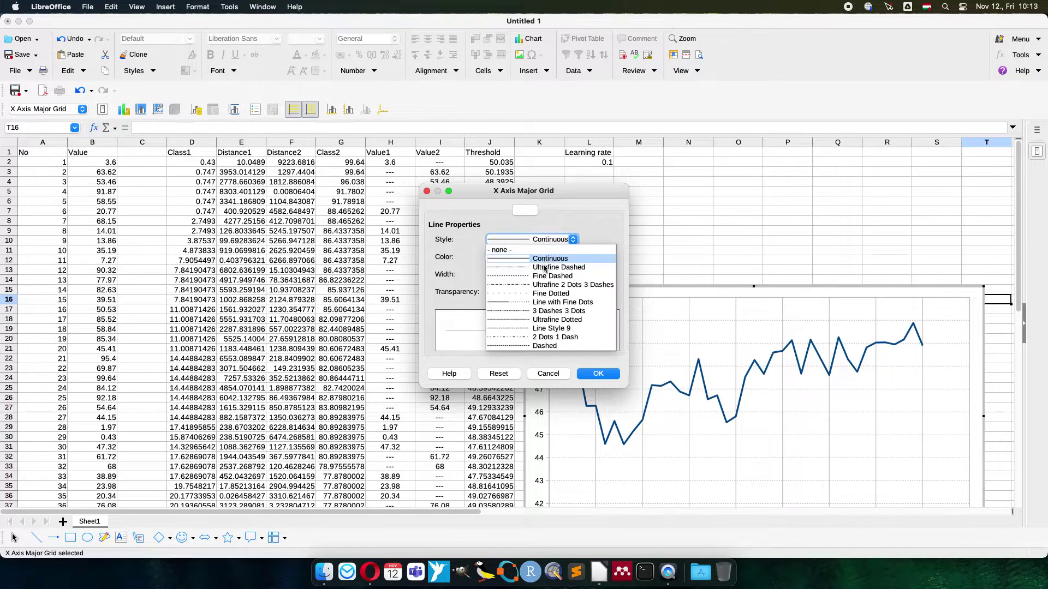
click(544, 268)
click(550, 241)
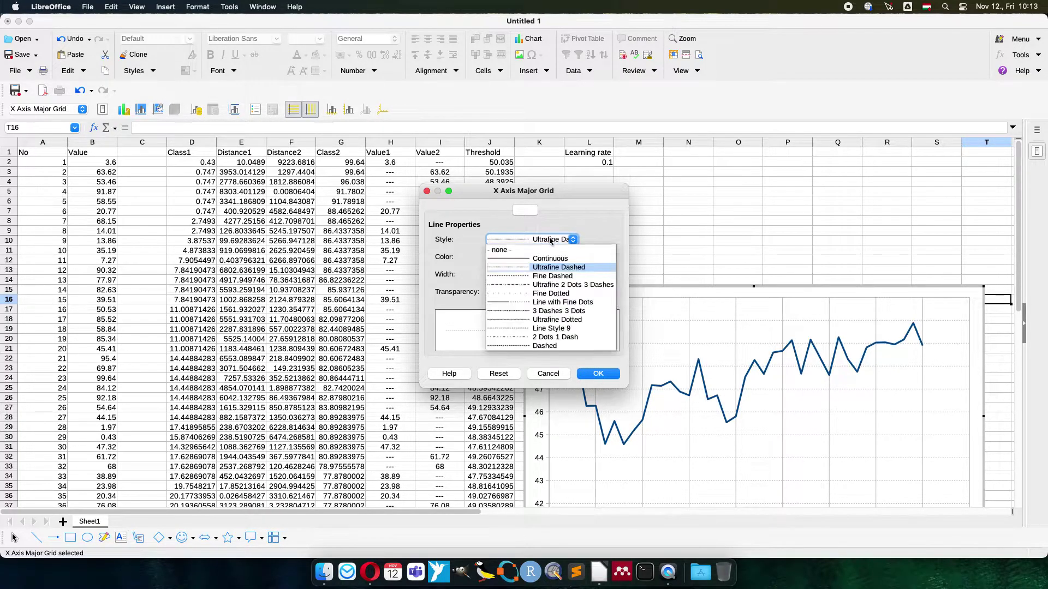
click(536, 280)
click(598, 375)
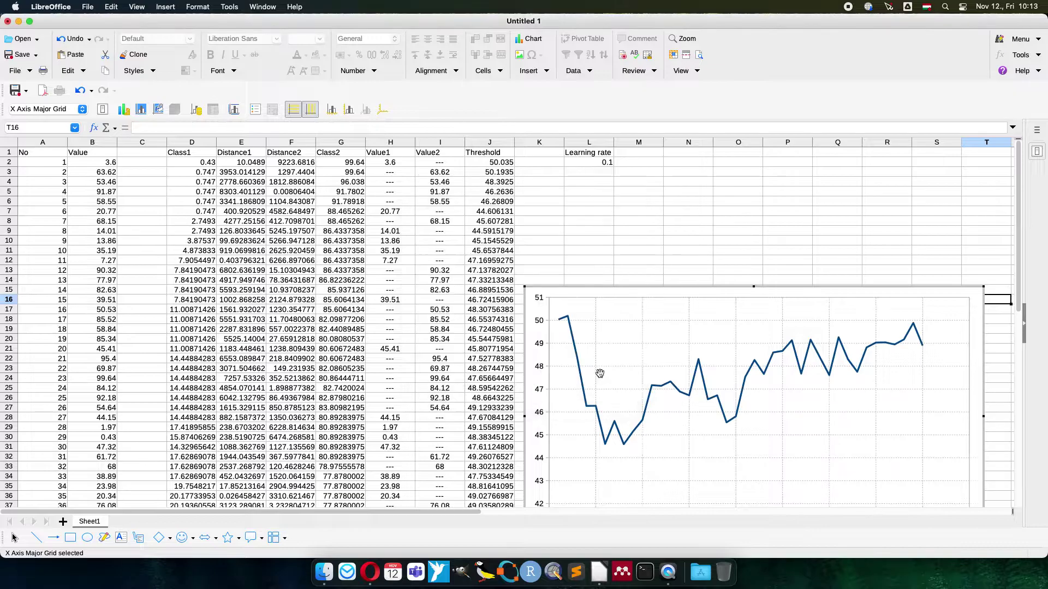
Add axis titles 'Number of iterations' (X) and 'Threshold value' (Y), then exit chart editing
click(165, 7)
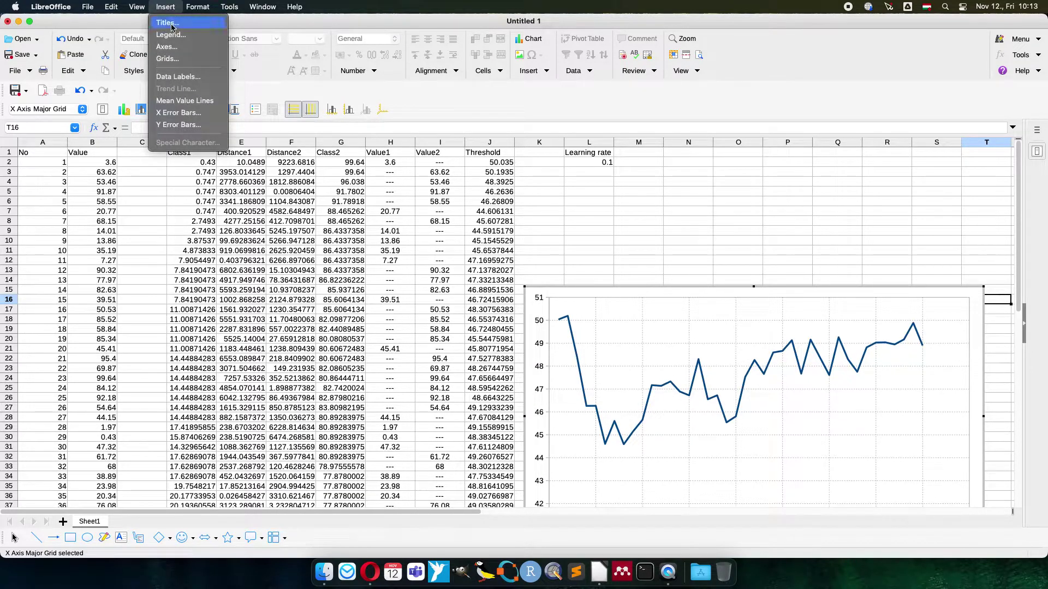
click(167, 23)
click(503, 258)
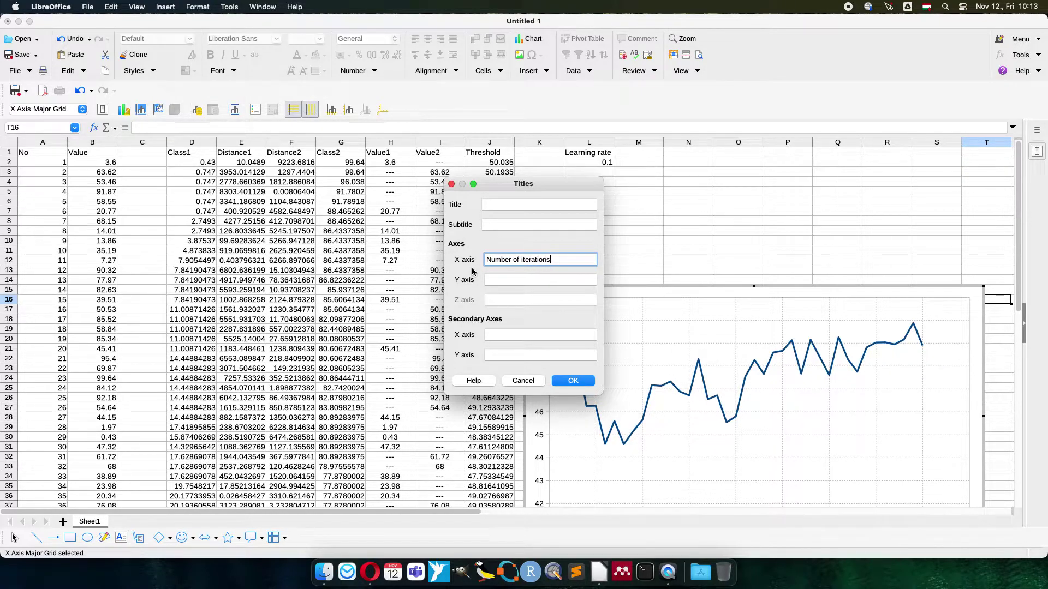
key(Tab)
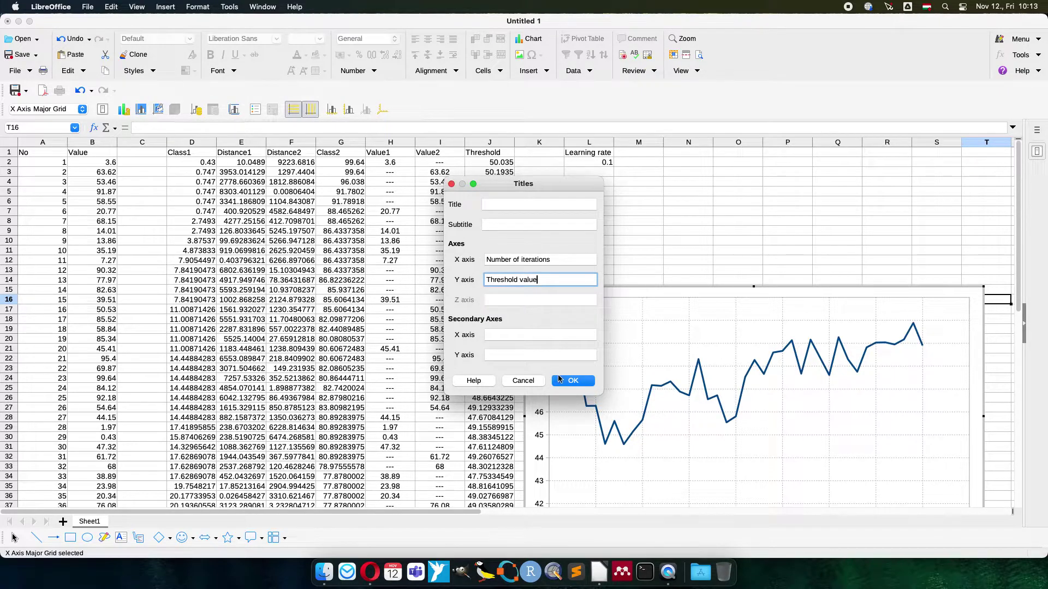
click(571, 380)
click(587, 275)
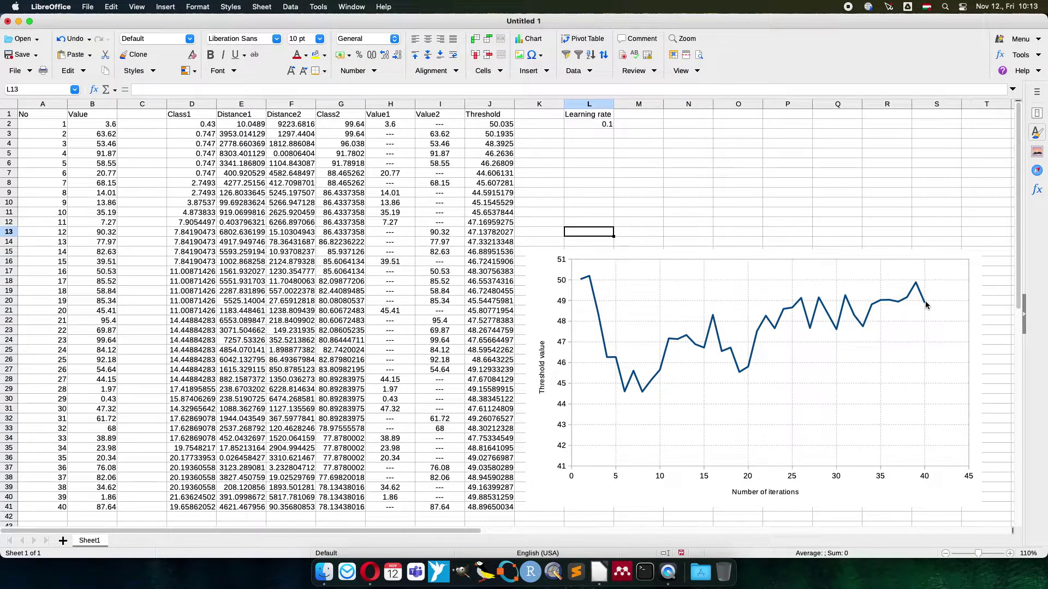
Enter the class labels Class1 and Class2 in L7 and L8
click(577, 174)
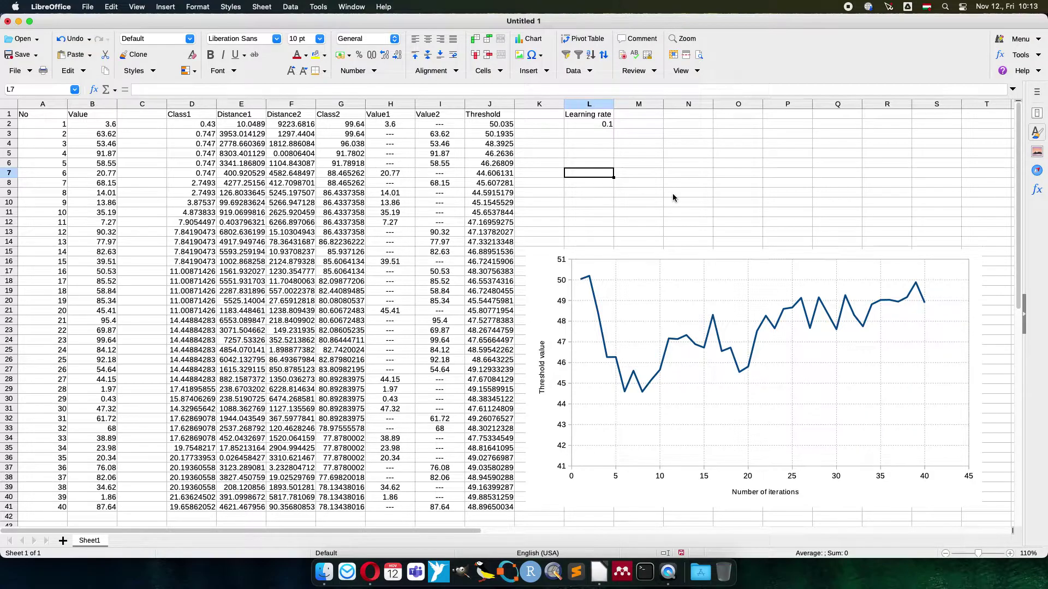
text(Class1)
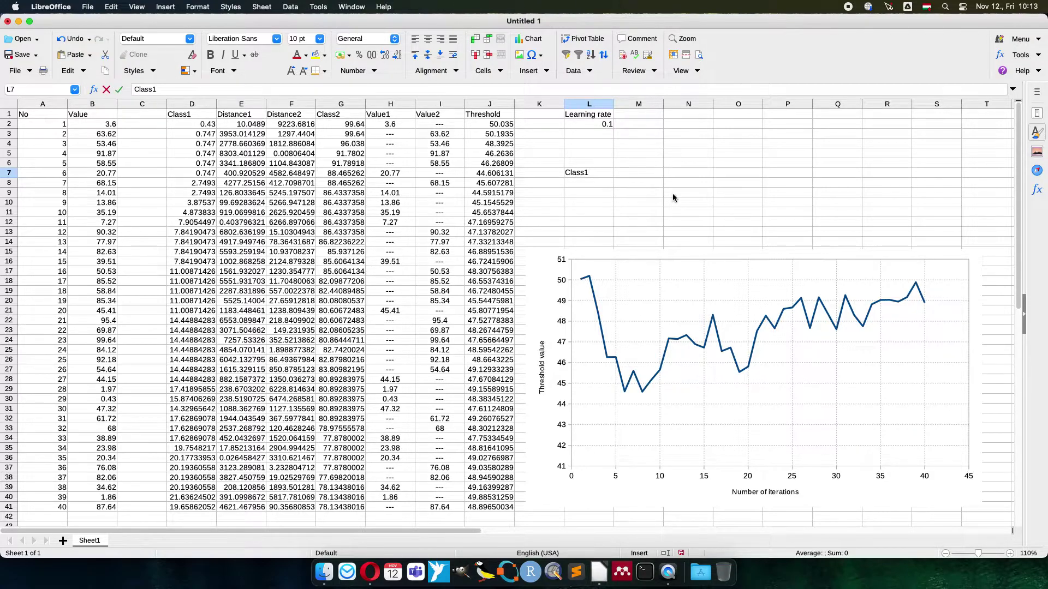
key(Return)
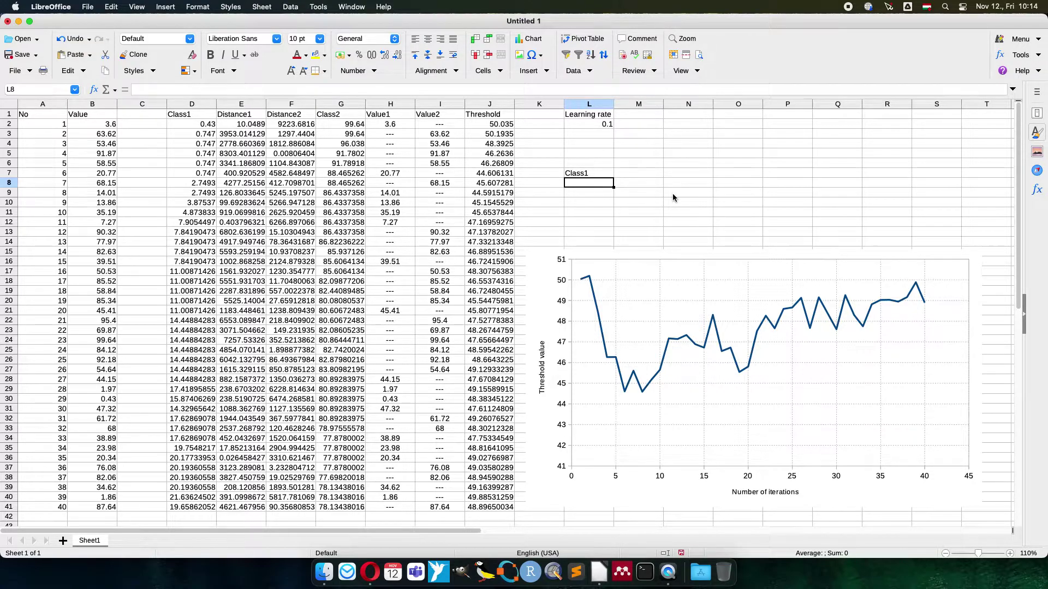
text(Class2)
key(Tab)
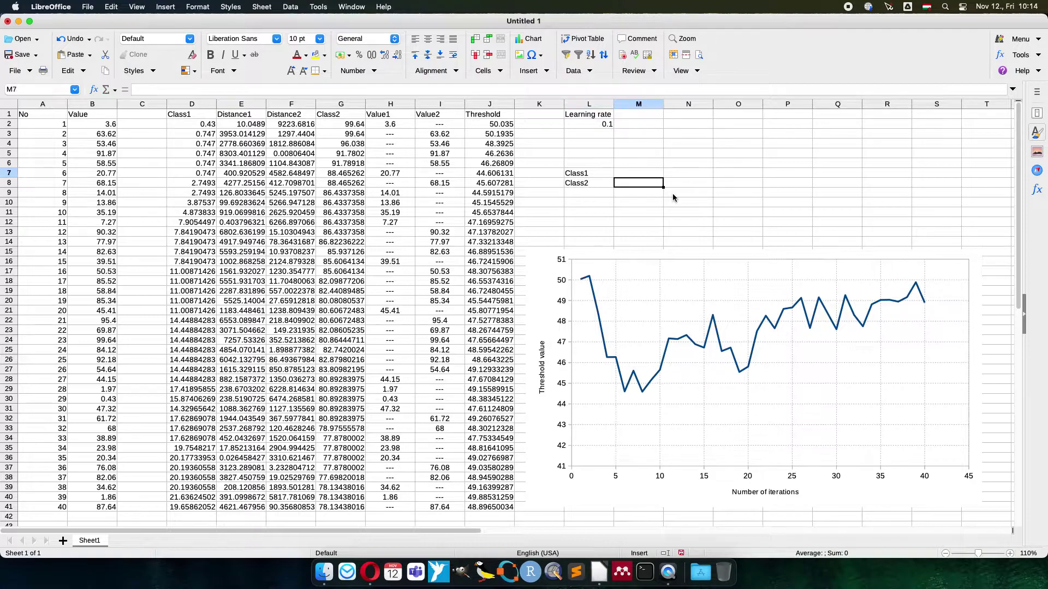
Add an Estimated header in M6 with =D41 (19.65862052) and =G41 (78.13438016) below it
key(Up)
key(Up)
text(Estimate)
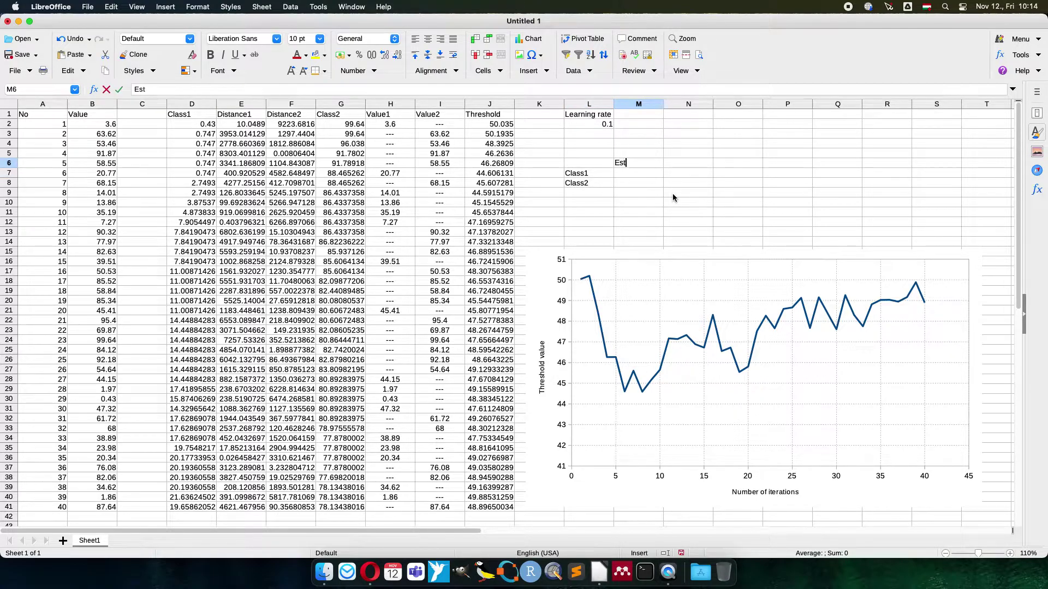
key(Return)
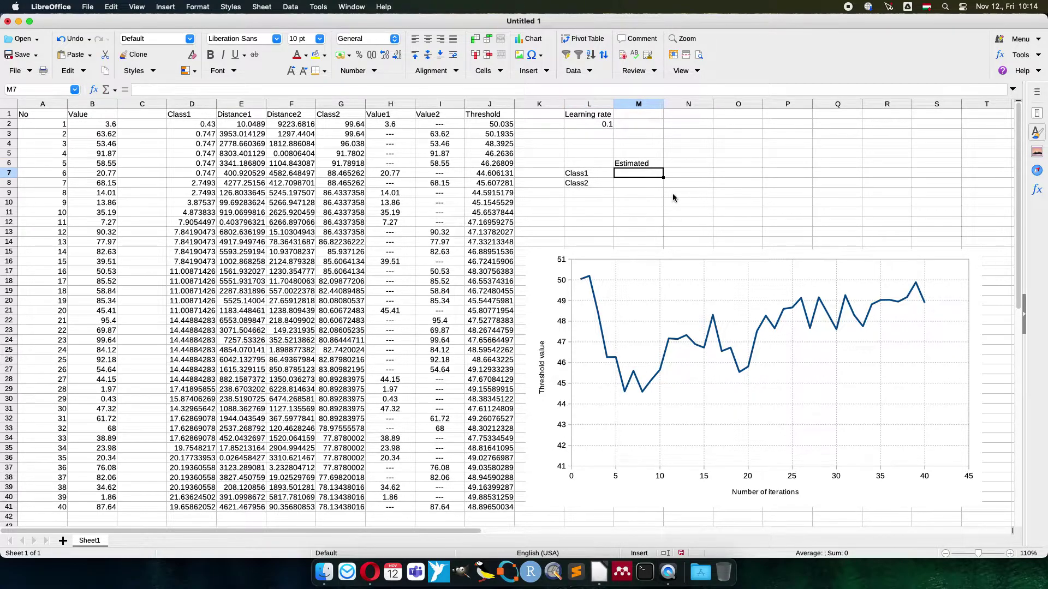
text(=)
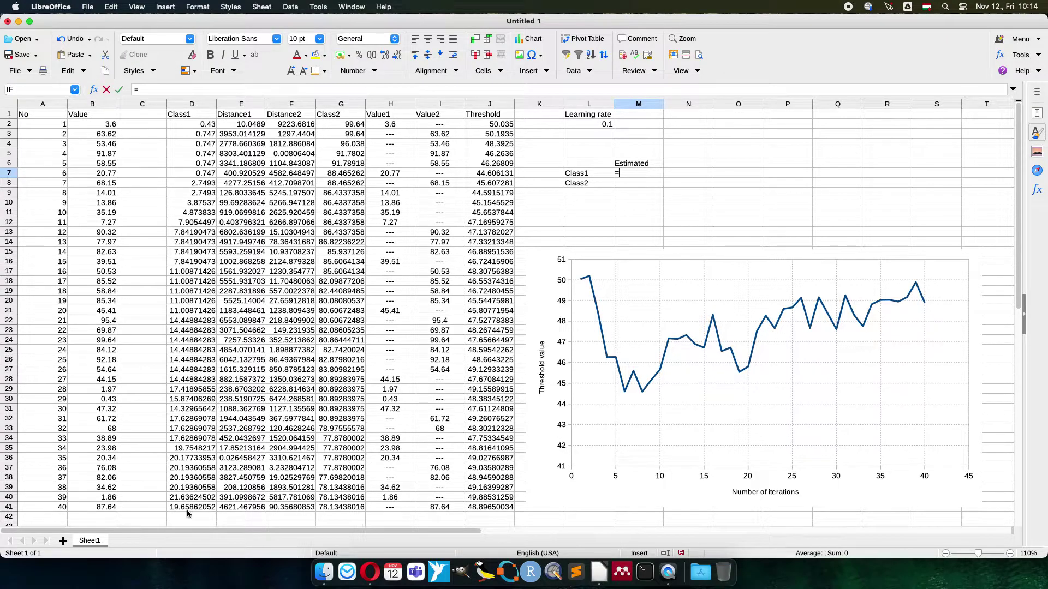
click(188, 508)
key(Return)
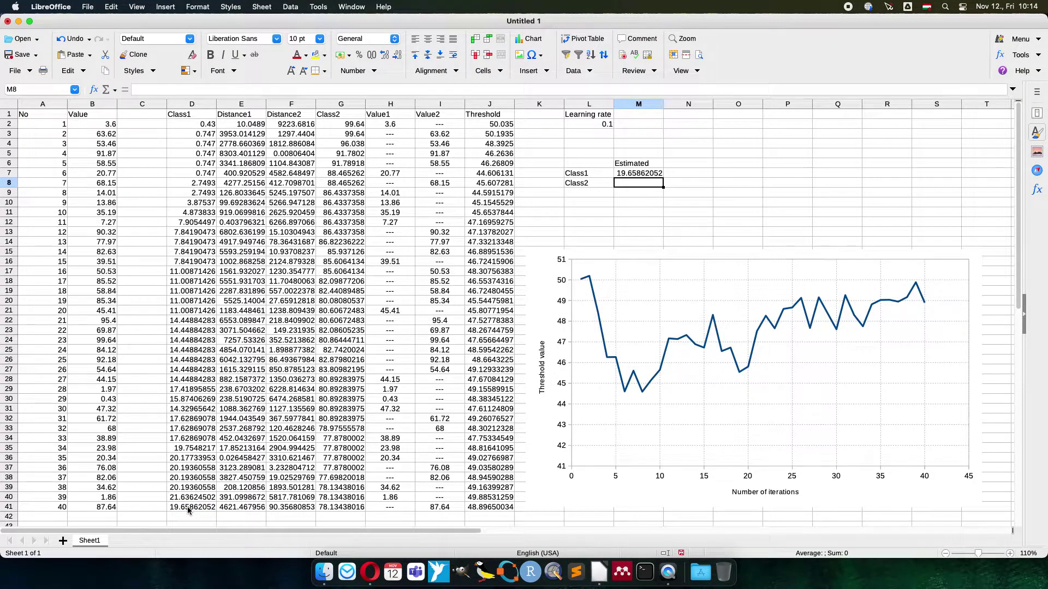
text(=)
click(336, 508)
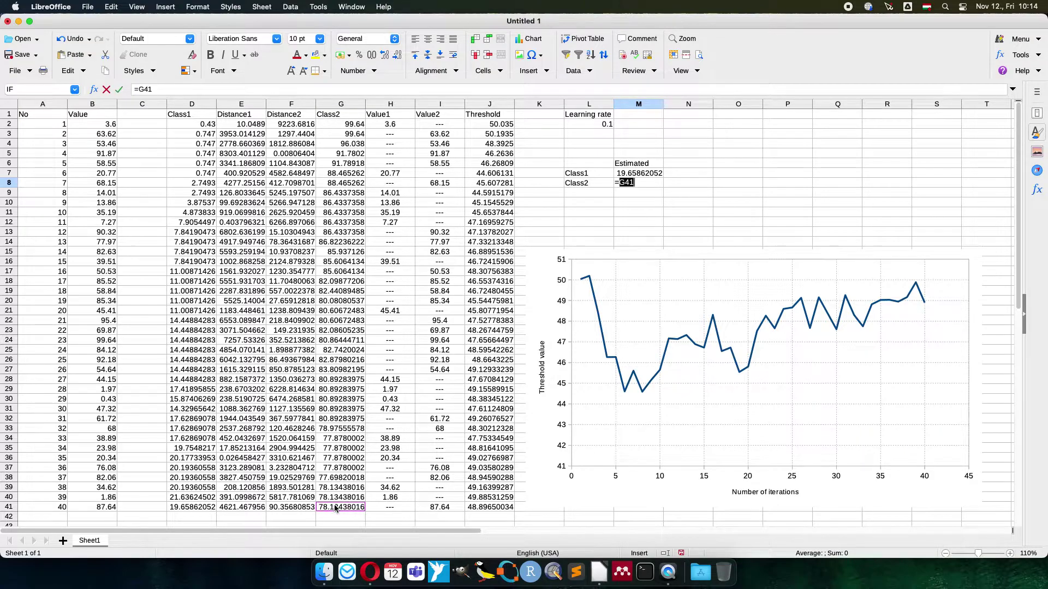
key(Return)
key(Up)
key(Up)
key(Up)
key(Right)
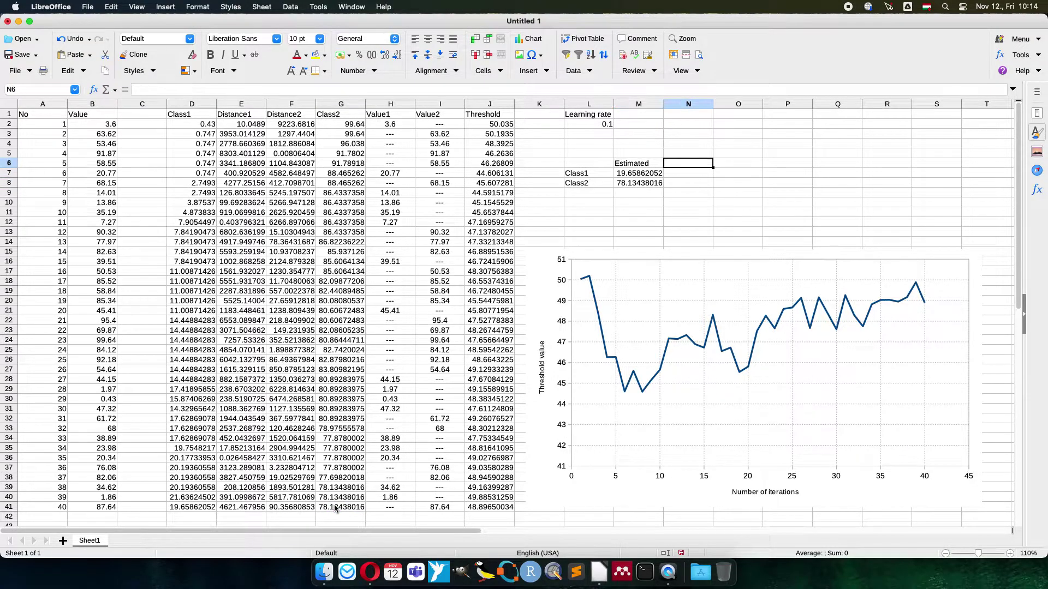
Head N6 'Real' and put =AVERAGE(H2:H41) in N7, giving 23.12823529
text(Real)
key(Return)
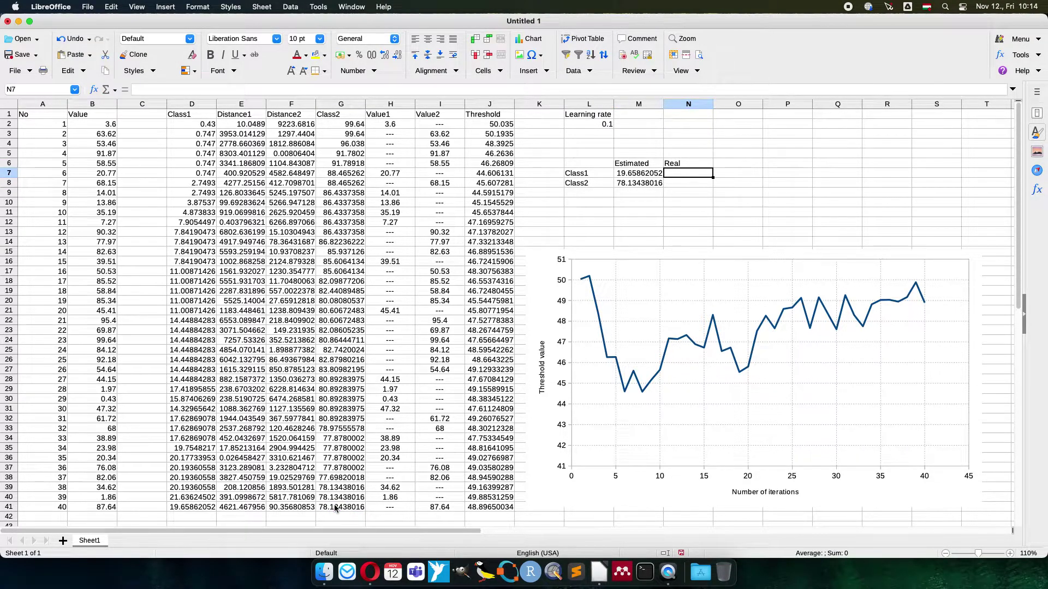
text(=)
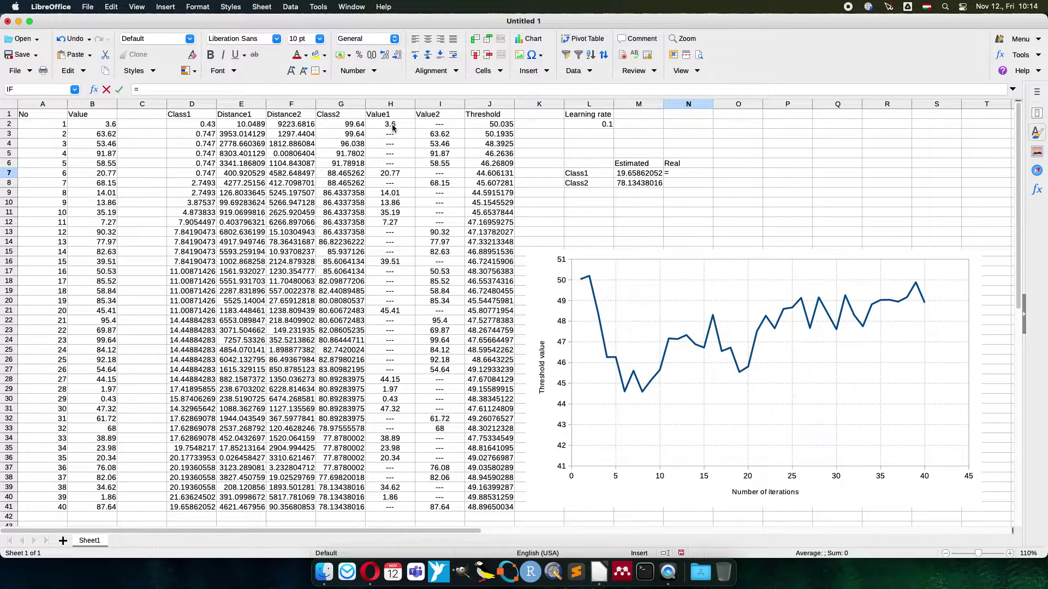
drag(392, 127, 393, 511)
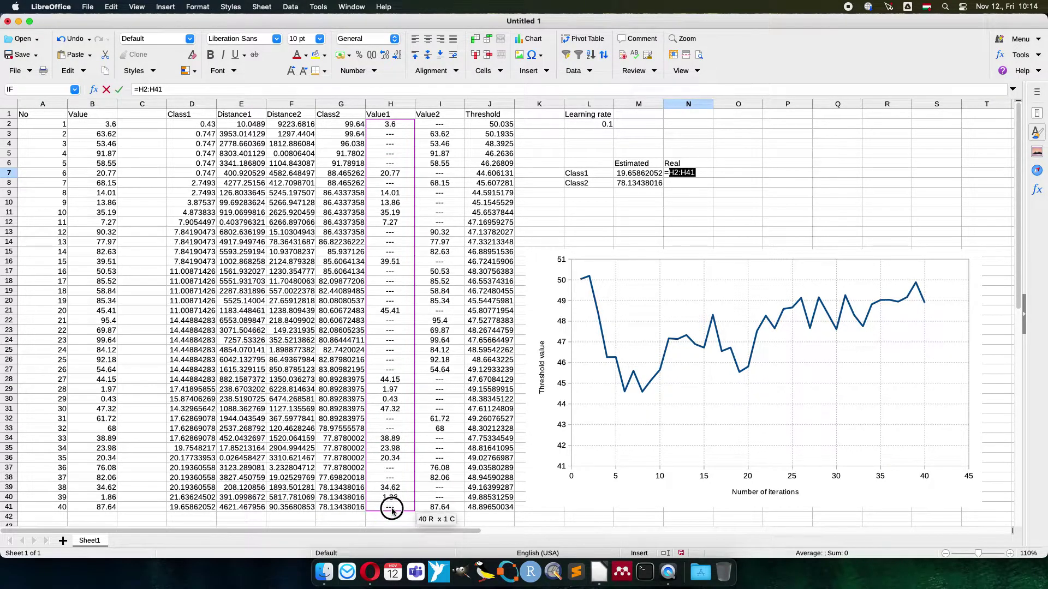
key(Escape)
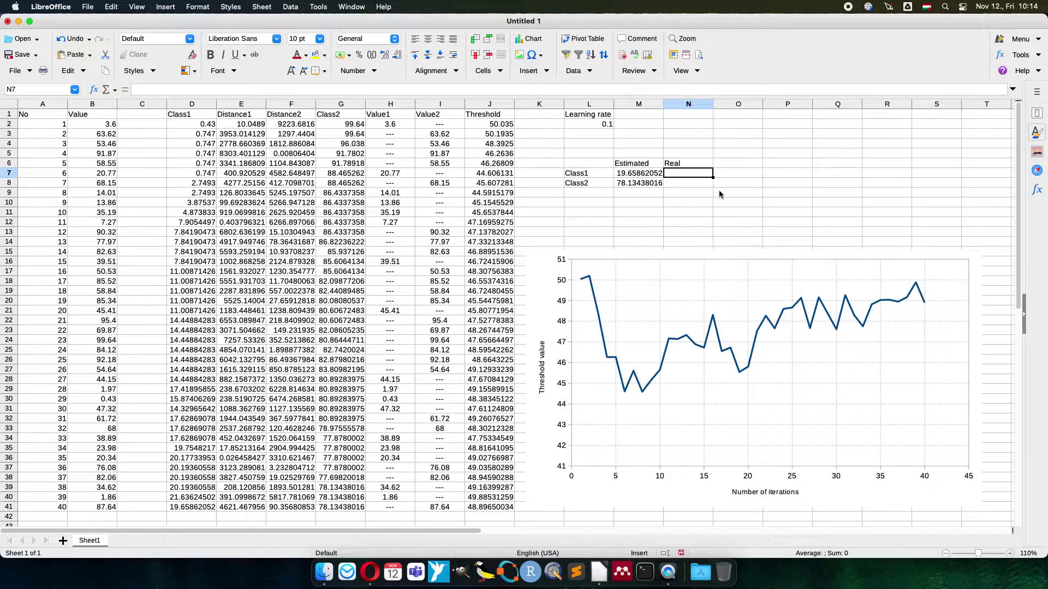
text(=aver)
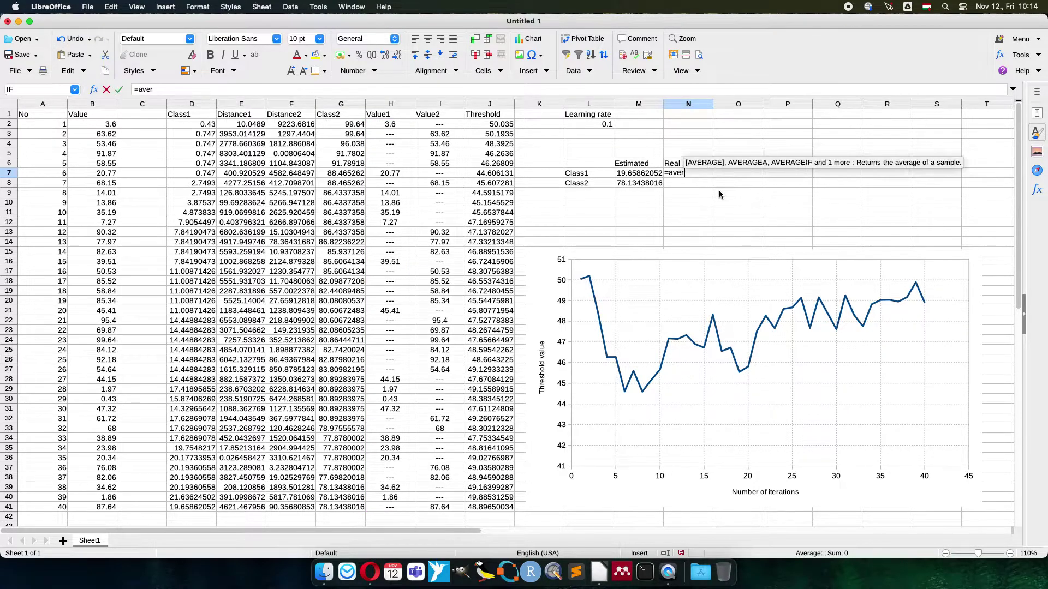
text(age()
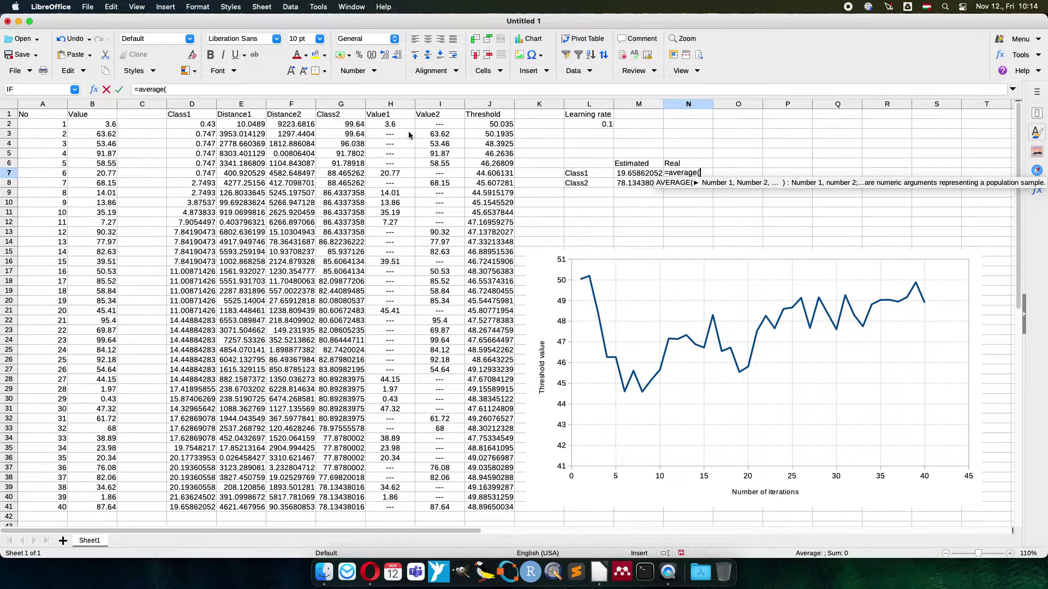
drag(402, 122, 397, 509)
key(Return)
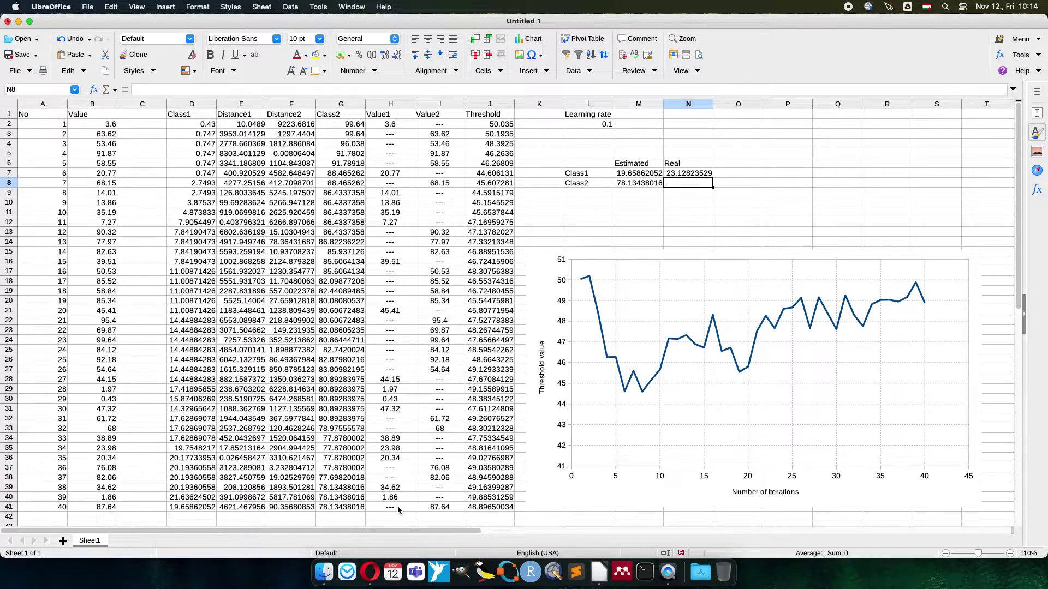
Put =AVERAGE(I2:I41) in N8, giving 75.57173913 for Class2
text(=average()
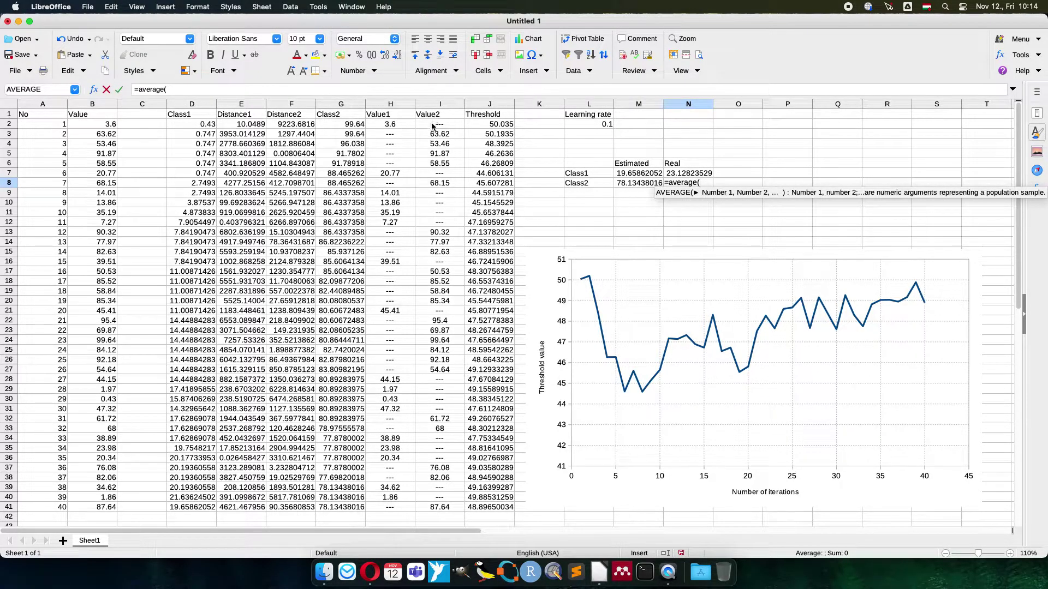
drag(432, 125, 442, 508)
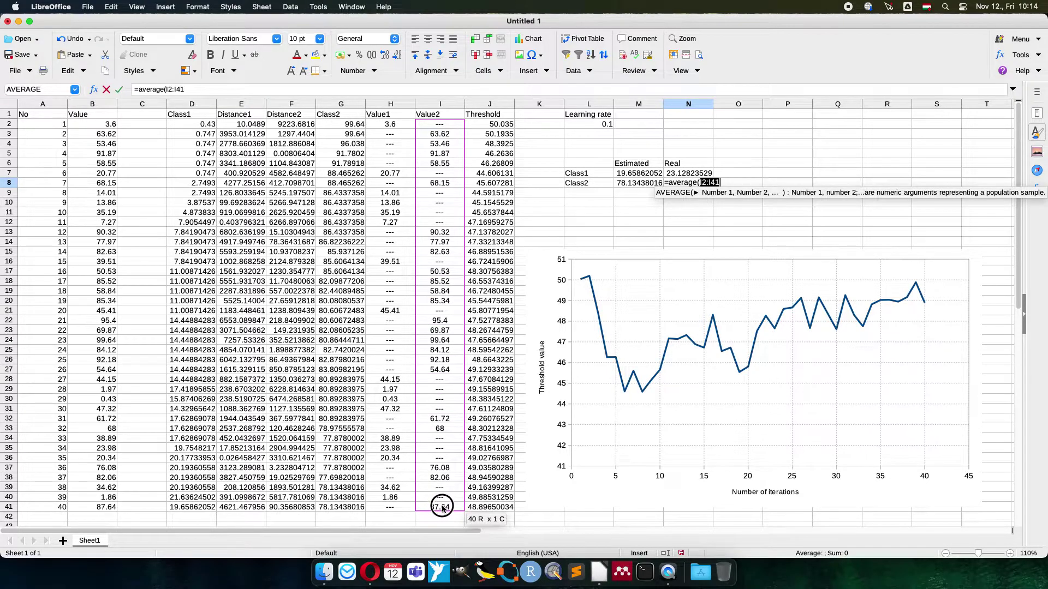
text())
key(Return)
Review the estimated and real formulas, then select L5:N5 for a title
key(Up)
key(Left)
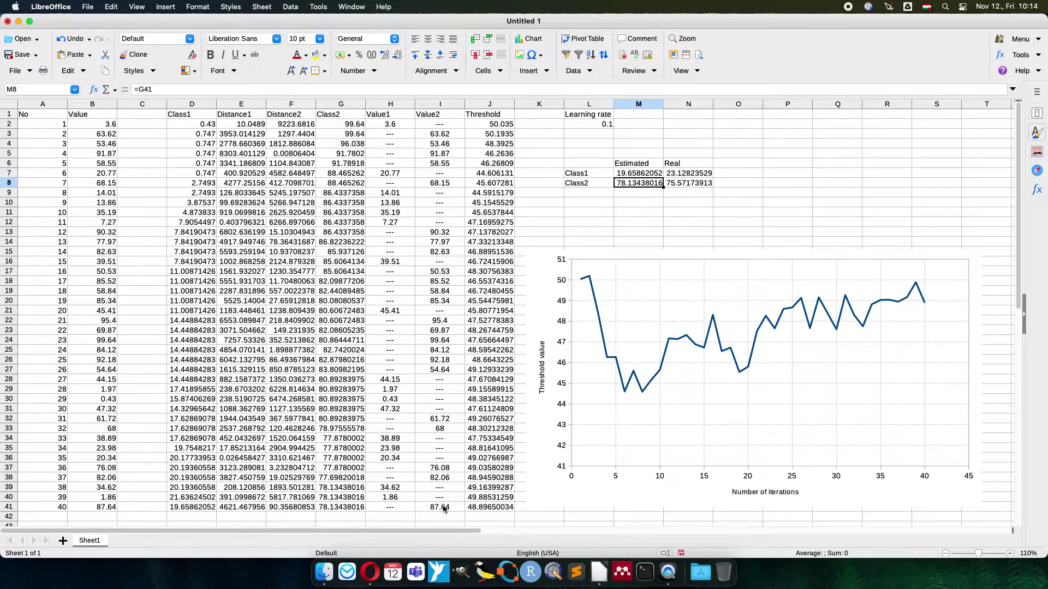
key(Right)
key(Up)
key(Left)
key(Up)
key(Up)
key(Right)
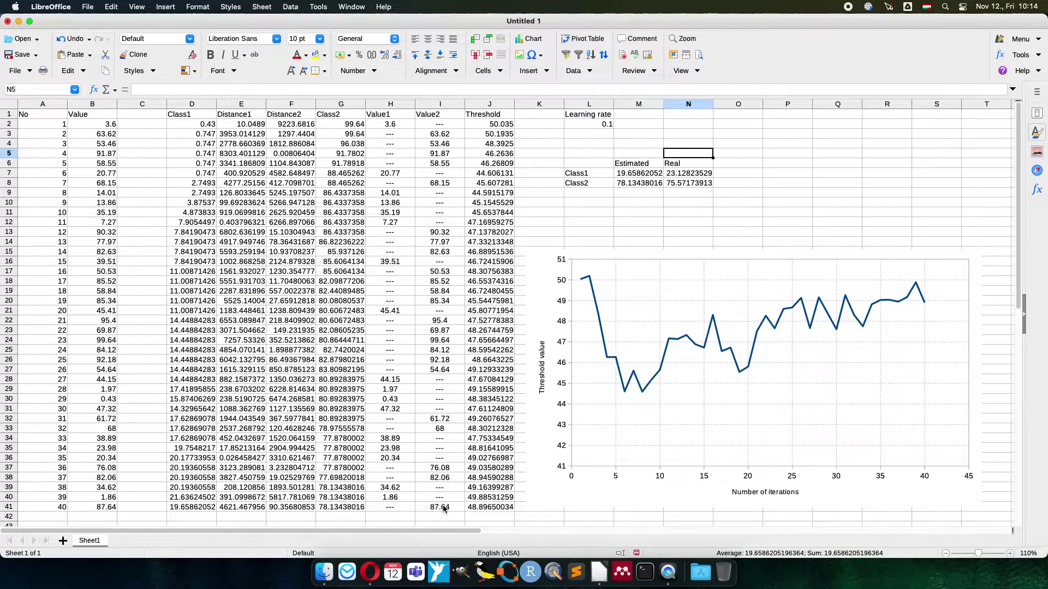
key(shift+Left)
key(shift+Left)
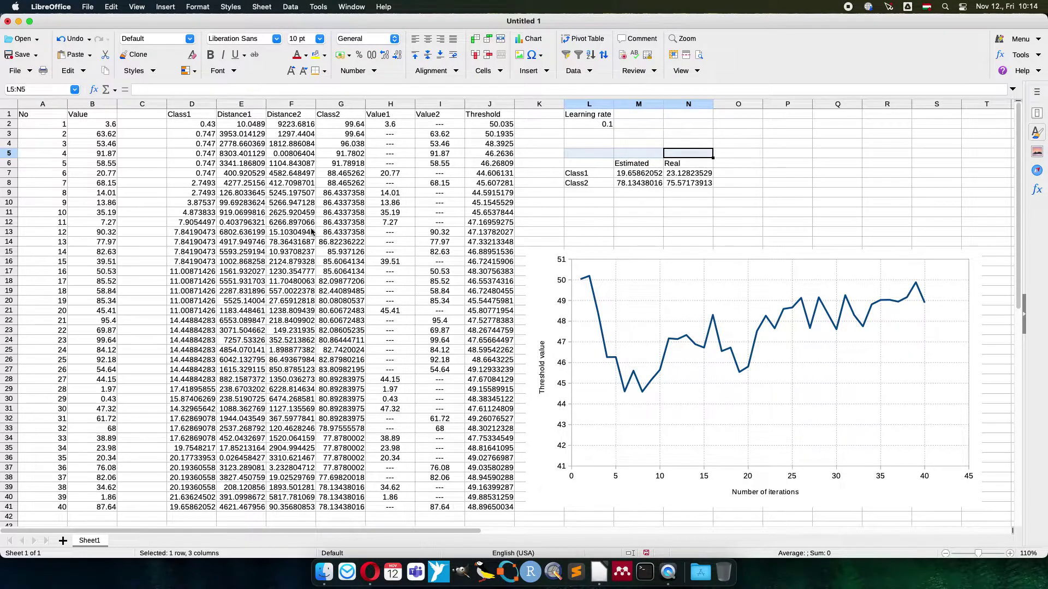
Merge and centre L5:N5 with the title 'Classes' and fill it yellow
click(502, 39)
text(Cl)
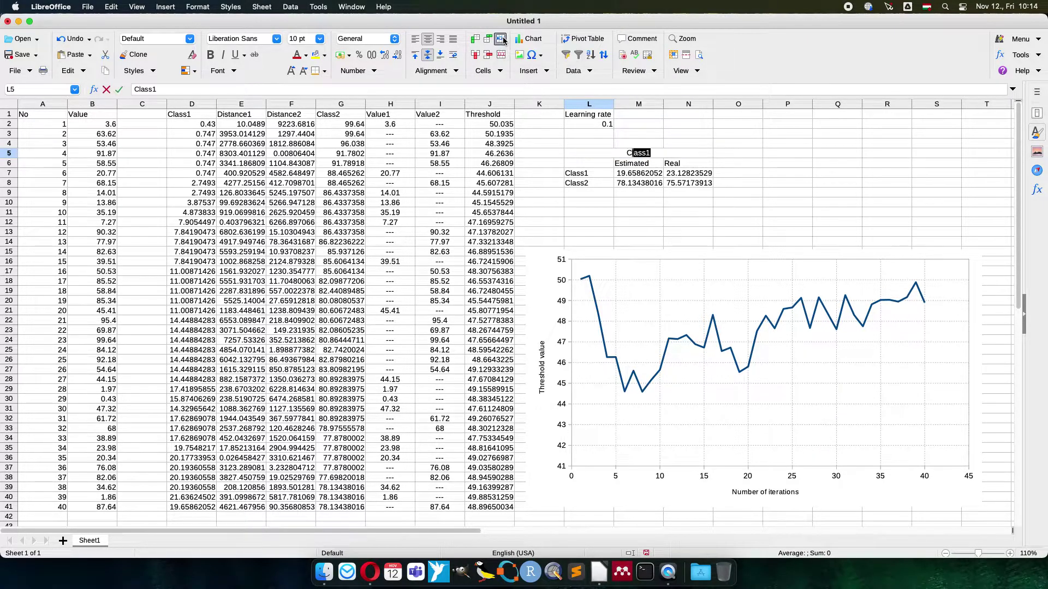
text(asses)
key(Return)
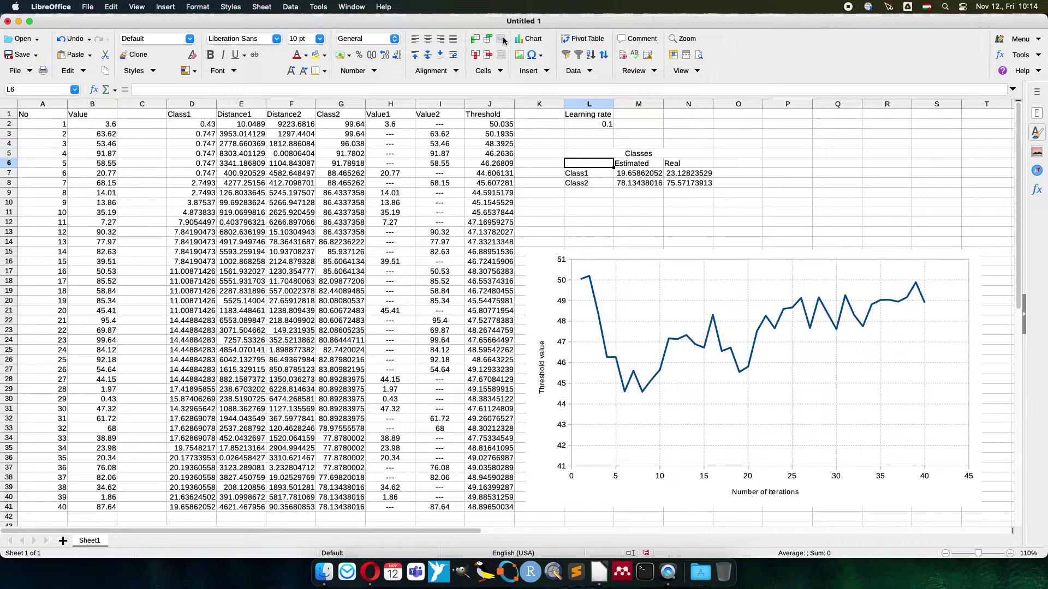
click(316, 55)
Shade the table's header and label cells light grey
drag(678, 170, 598, 178)
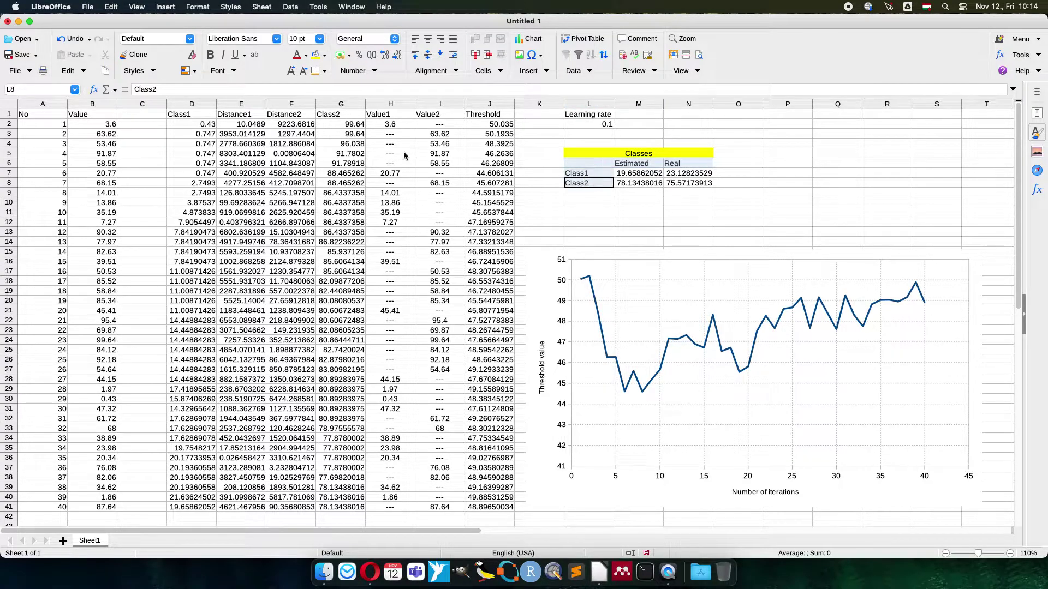
click(324, 56)
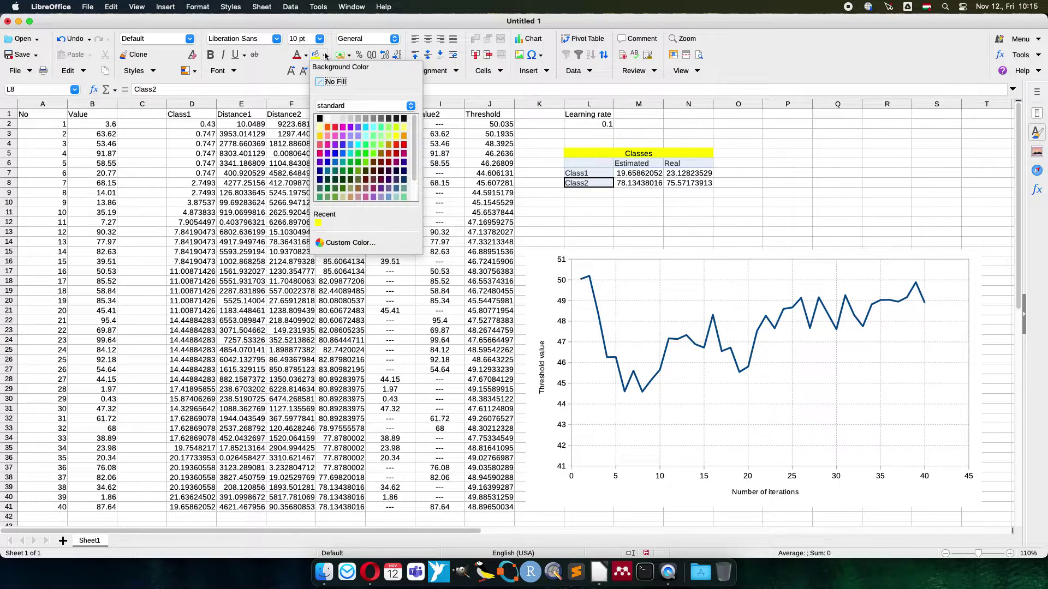
click(335, 119)
click(737, 164)
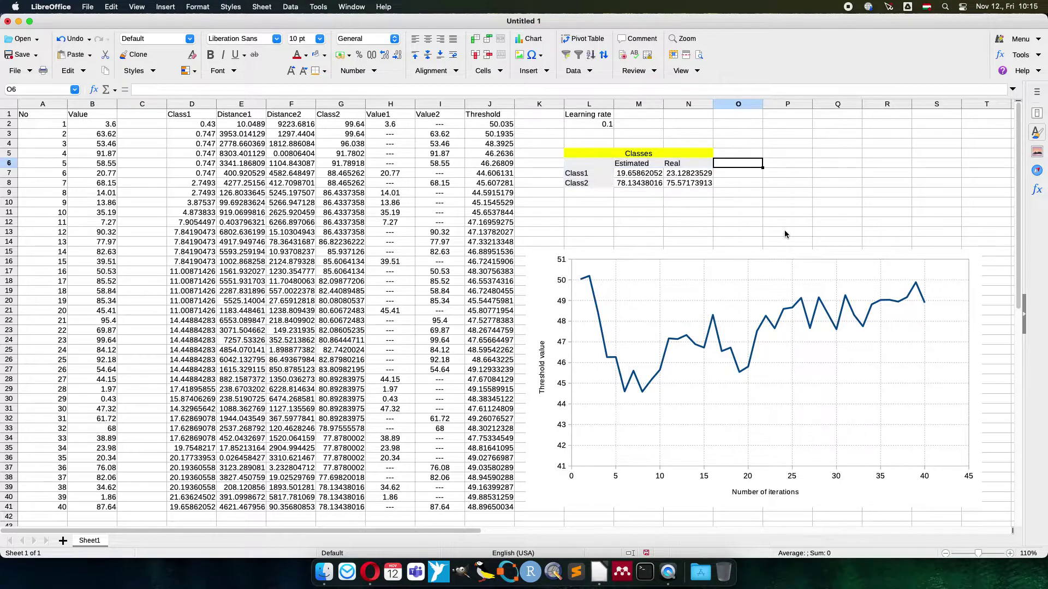
Head O6 'Limits' and enter =MAX(H2:H41) in O7 and =MIN(I2:I41) in O8
text(Limits)
key(Return)
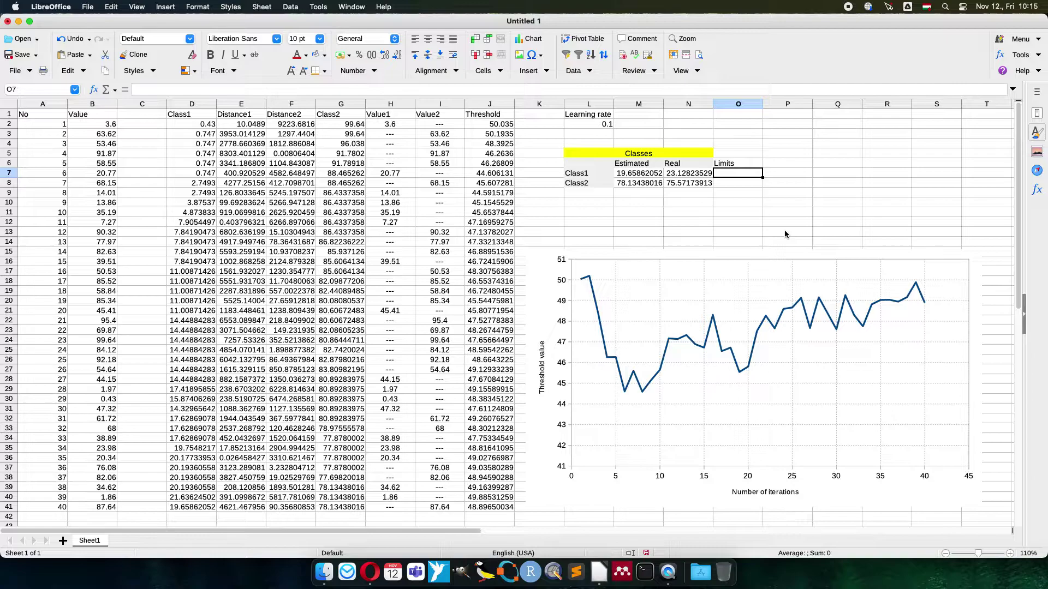
text(=max()
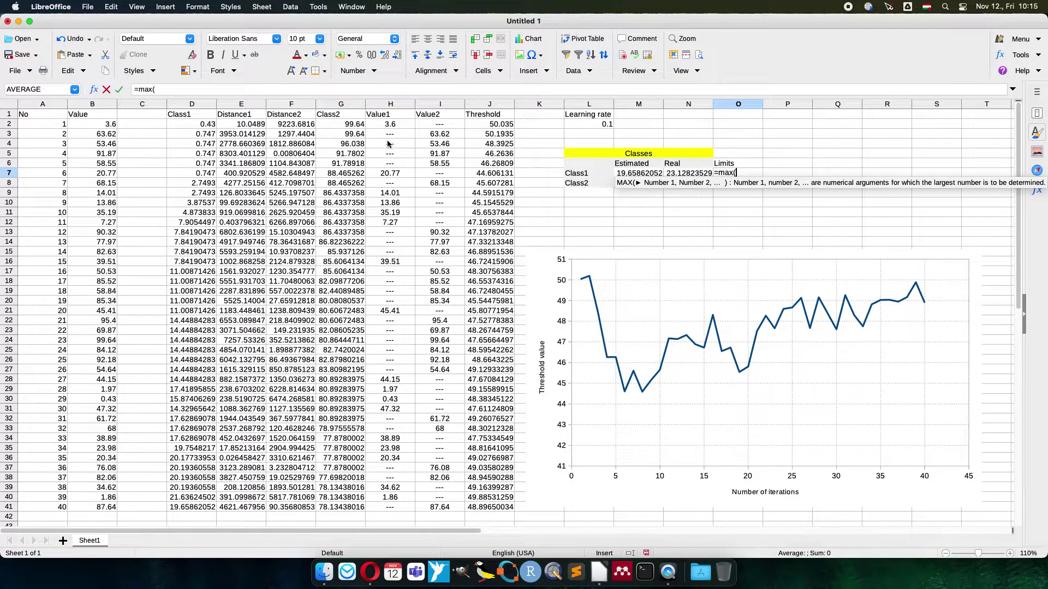
drag(390, 124, 387, 509)
key(Return)
text(=min()
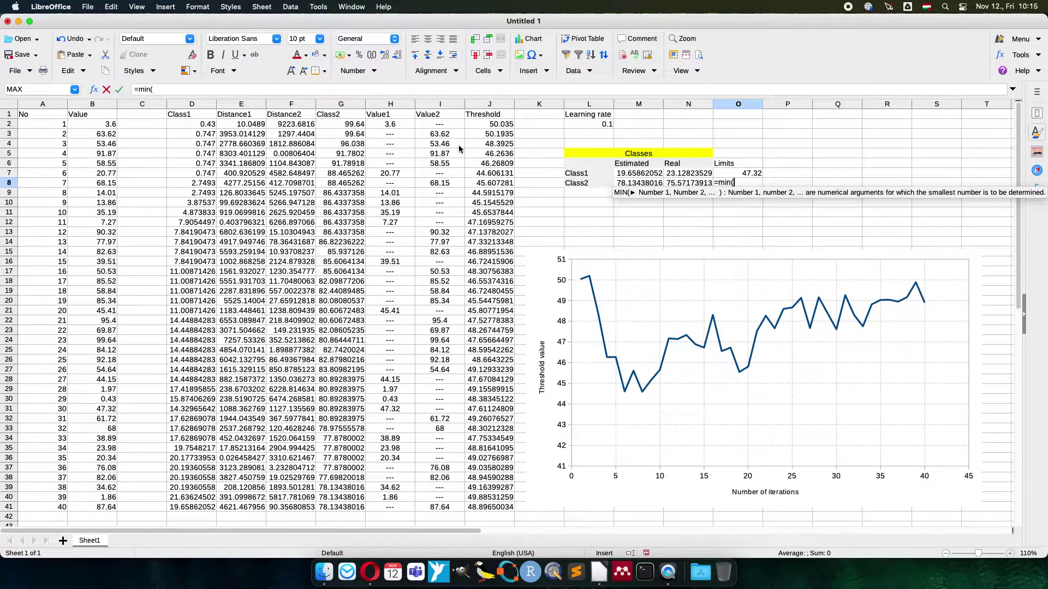
drag(452, 126, 447, 508)
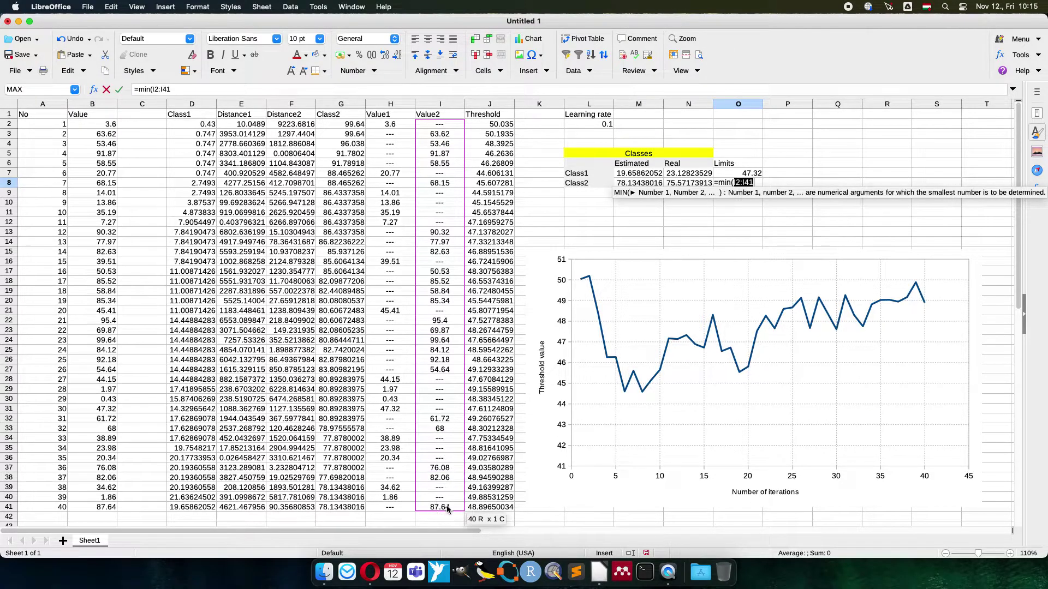
key(Return)
Review the MAX and MIN limit formulas in O7 and O8
key(Up)
key(Up)
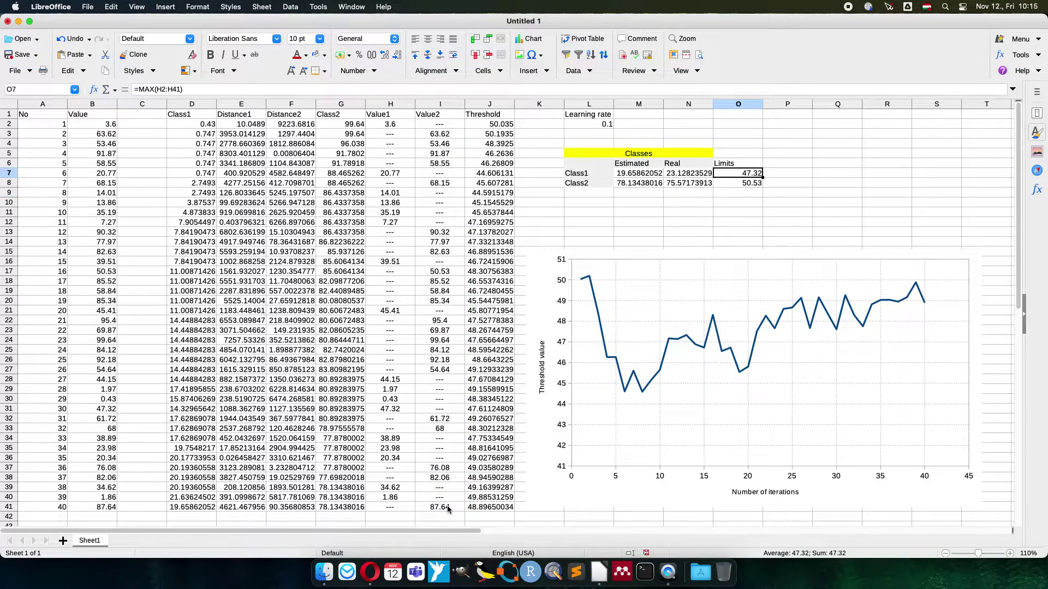
key(Down)
key(Up)
key(Down)
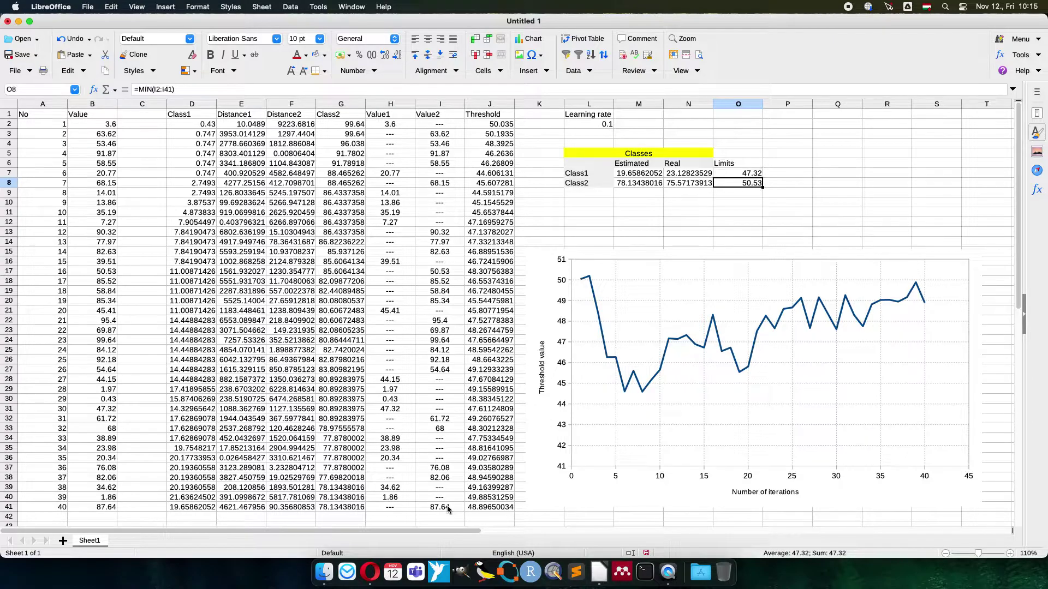
key(Up)
key(Down)
Head P6 'Members' and enter =COUNT(H2:H41) (17) and =COUNT(I2:I41) (23) below it
click(786, 165)
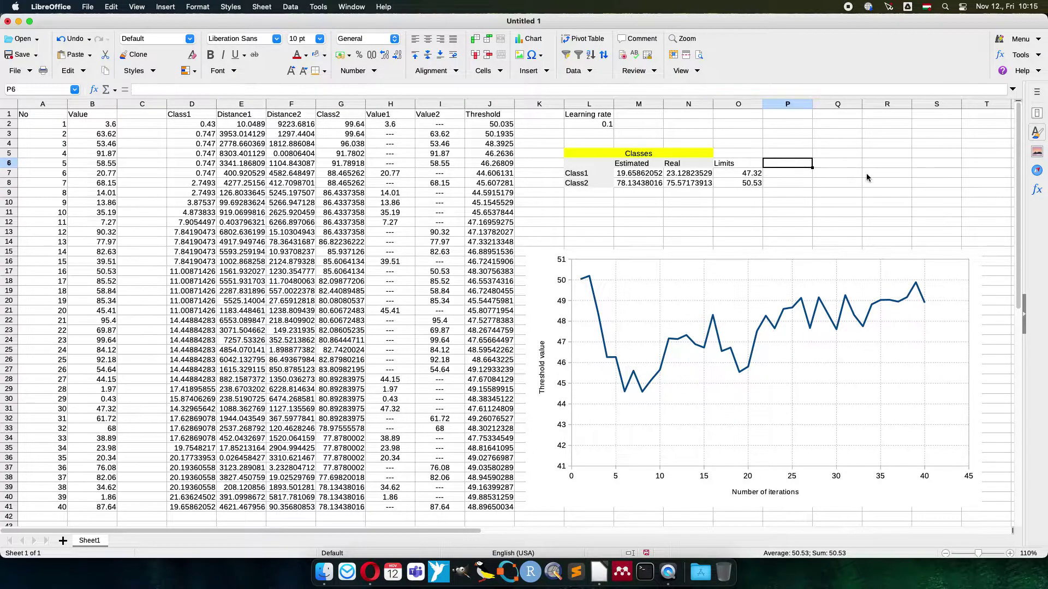
text(Members)
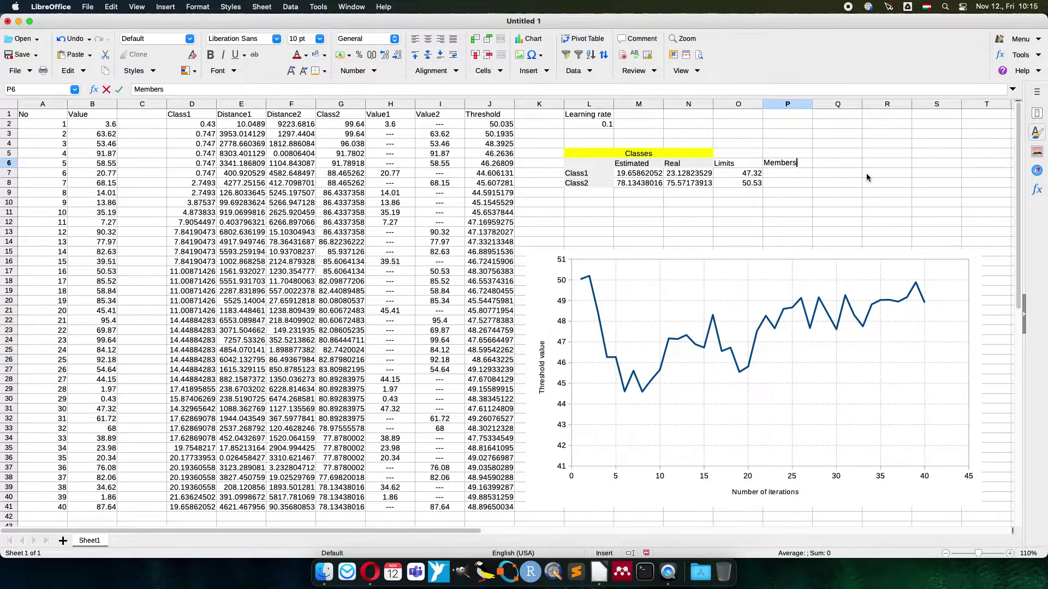
key(Return)
text(=)
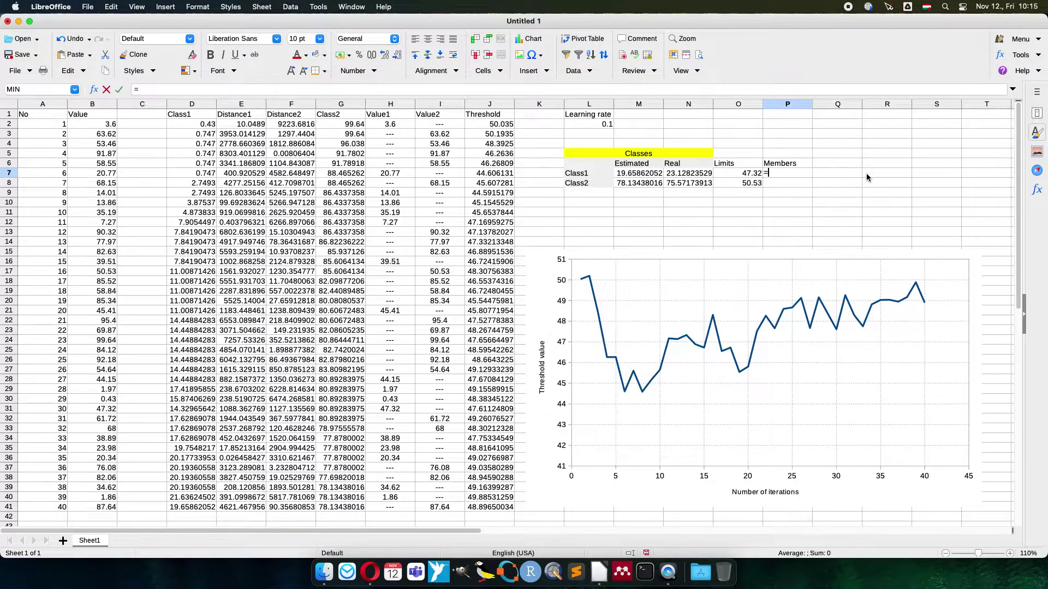
text(count()
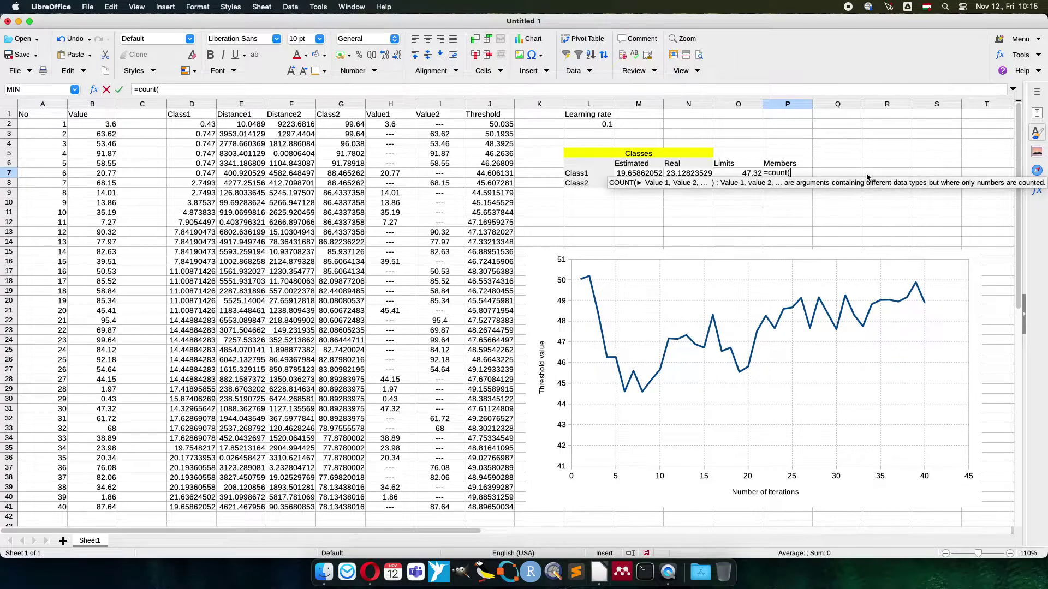
drag(389, 125, 397, 505)
key(Return)
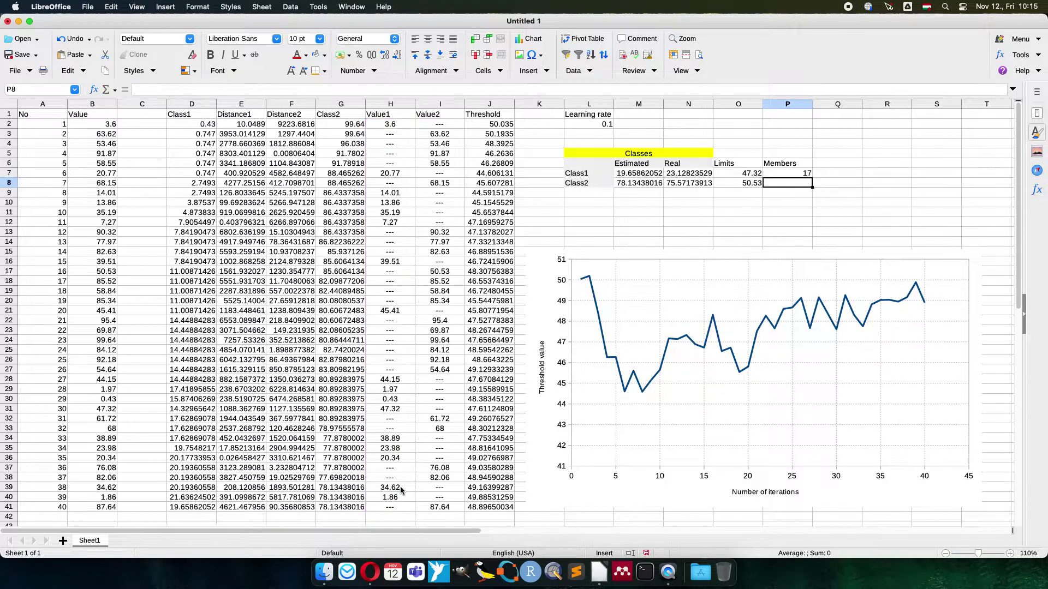
text(=)
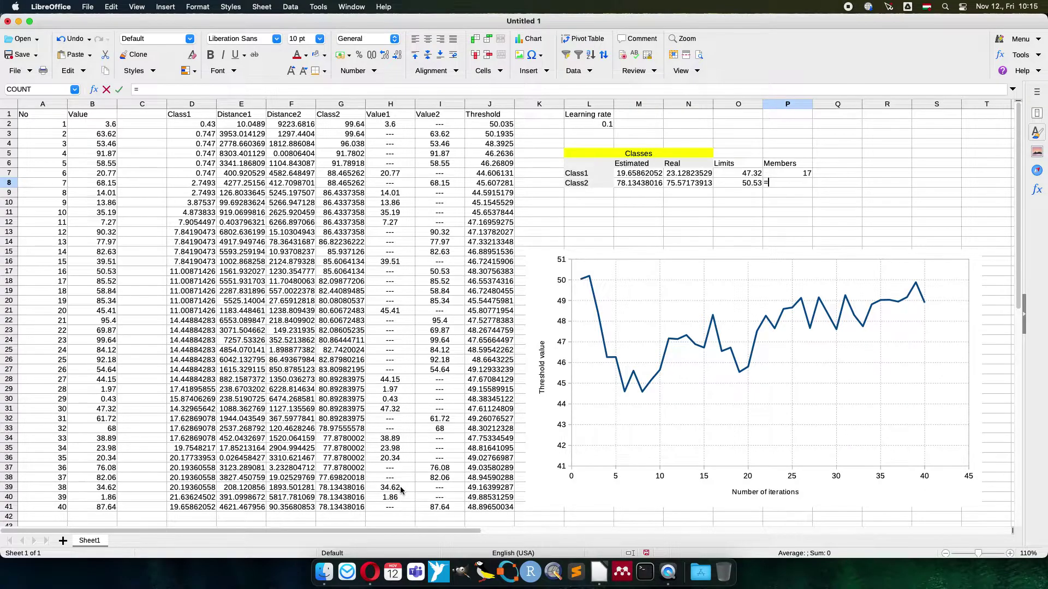
text(count()
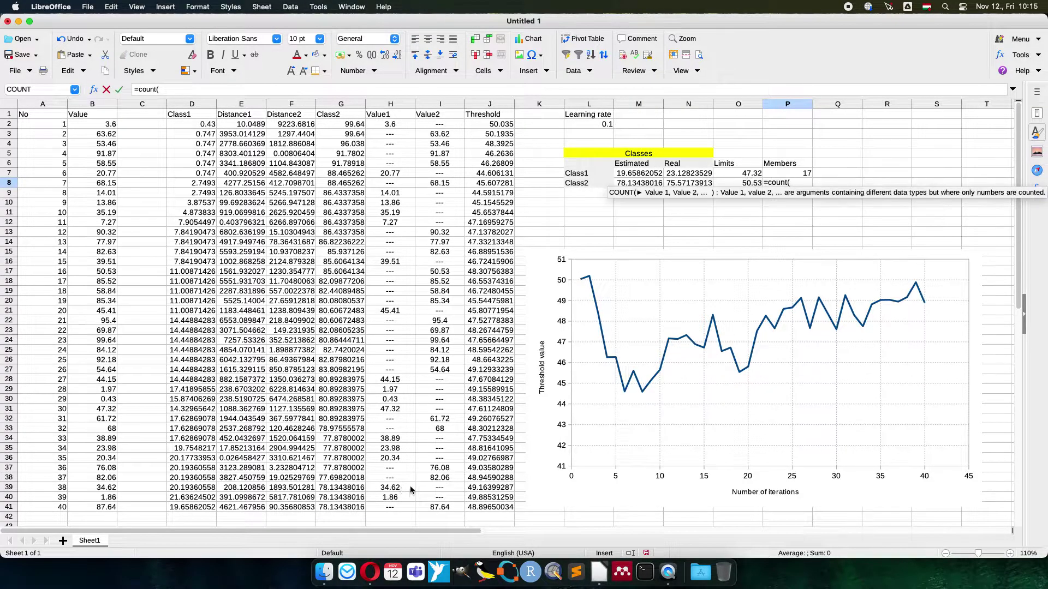
drag(443, 126, 452, 513)
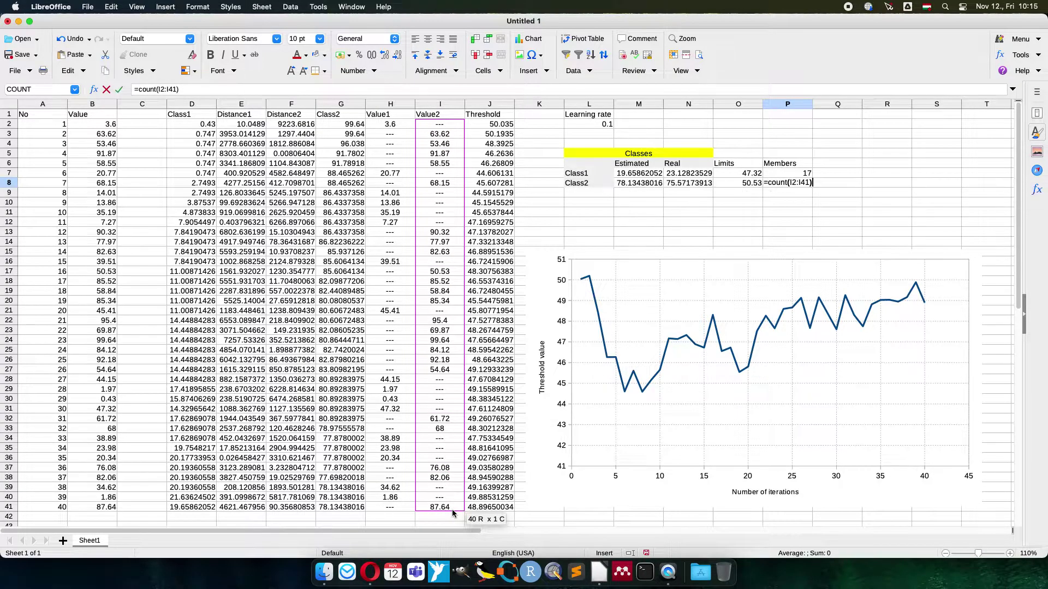
key(Return)
Select the cells in row 5 above the Limits and Members columns
key(Up)
key(Up)
key(Up)
key(shift+Left)
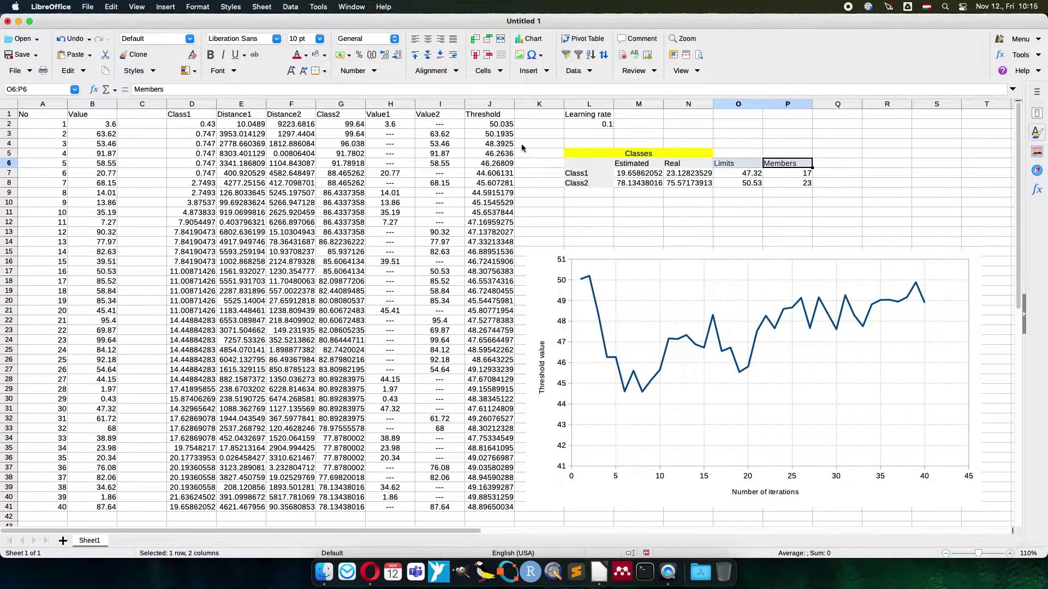
drag(787, 158, 697, 156)
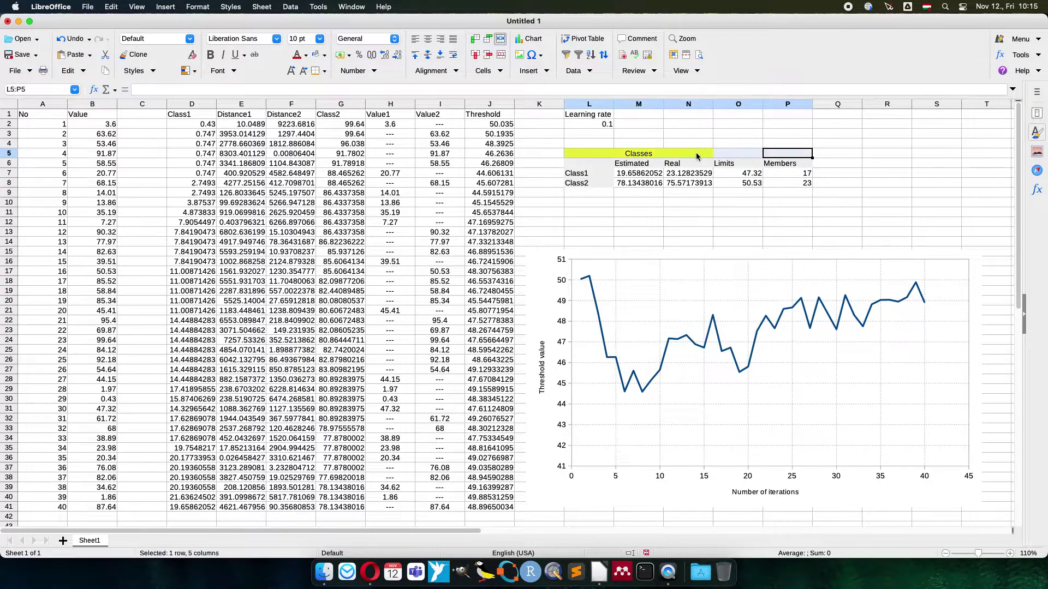
Unmerge the old Classes title and merge-and-centre it across L5:P5
click(501, 40)
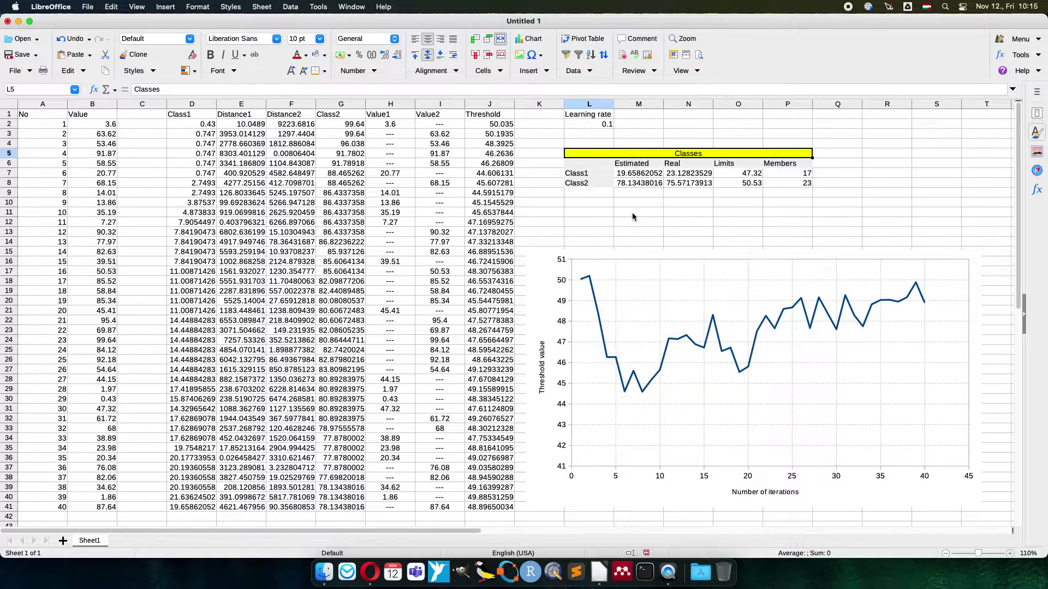
click(843, 175)
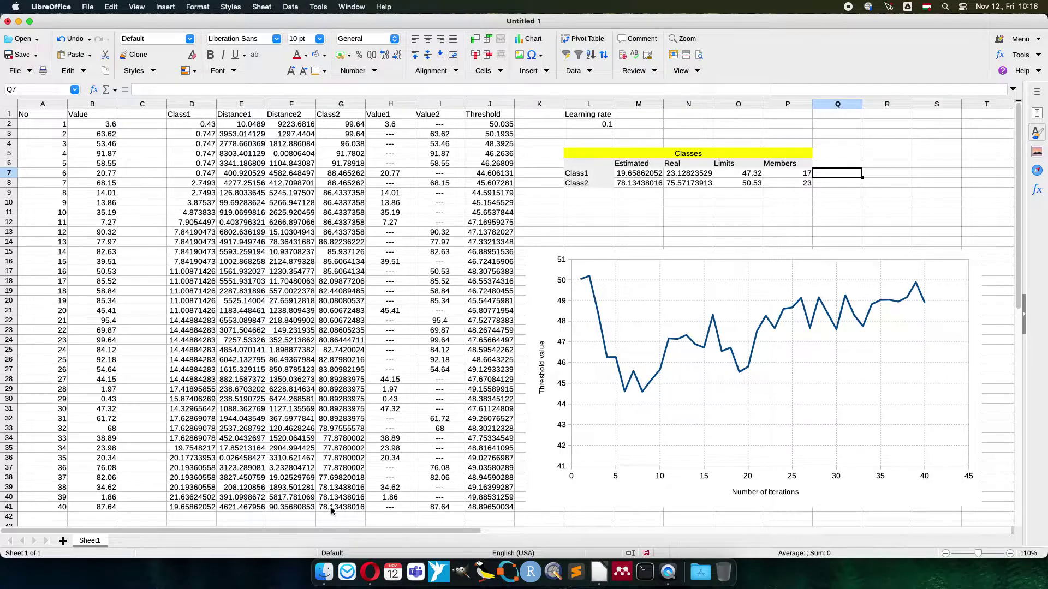
Try learning rates 0.2 and 0.05 in L2, then settle on 0.1
click(600, 125)
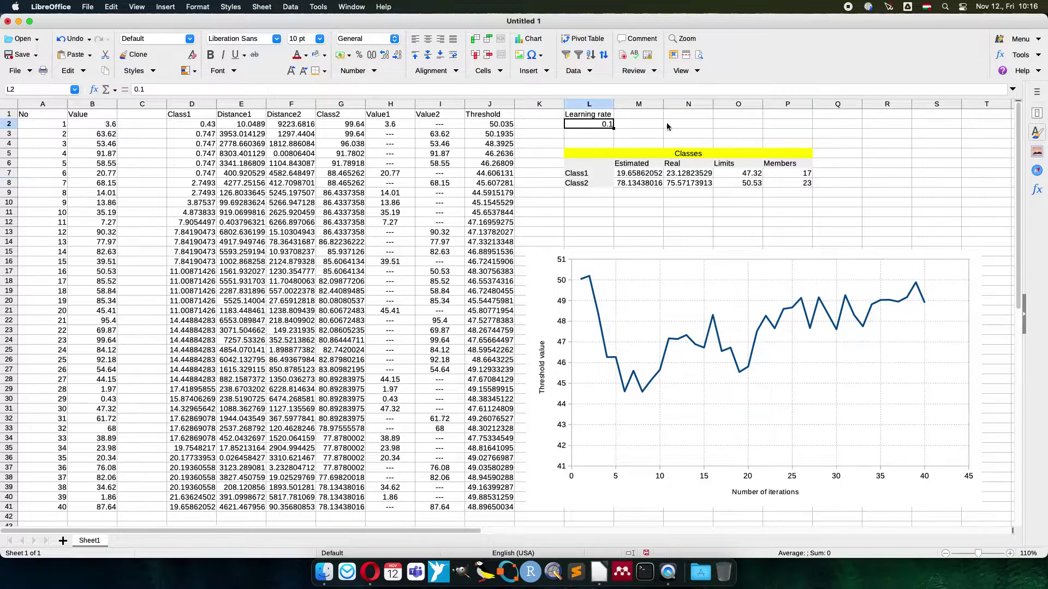
text(0.2)
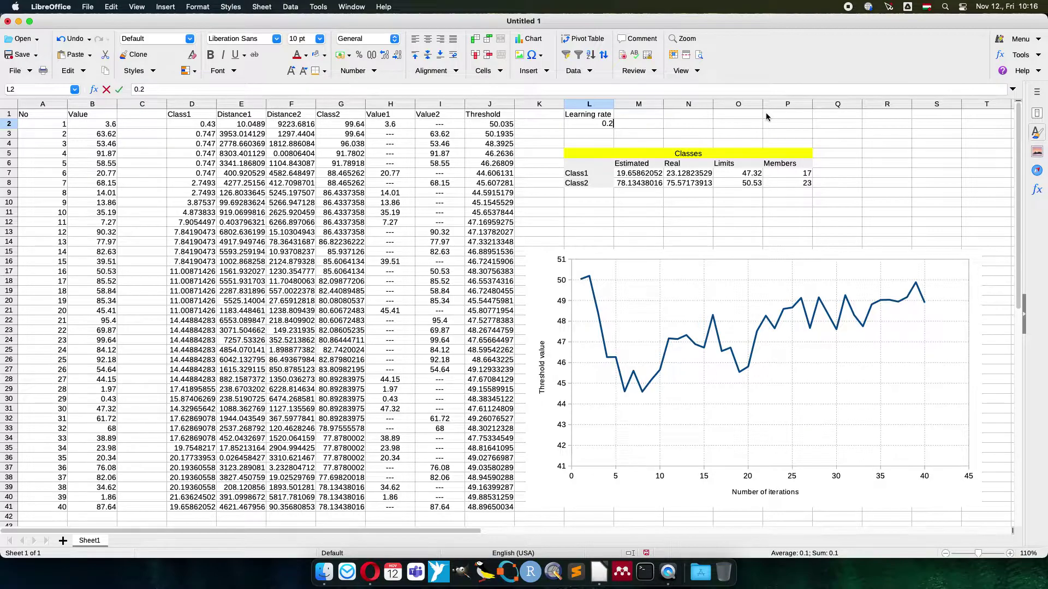
key(Return)
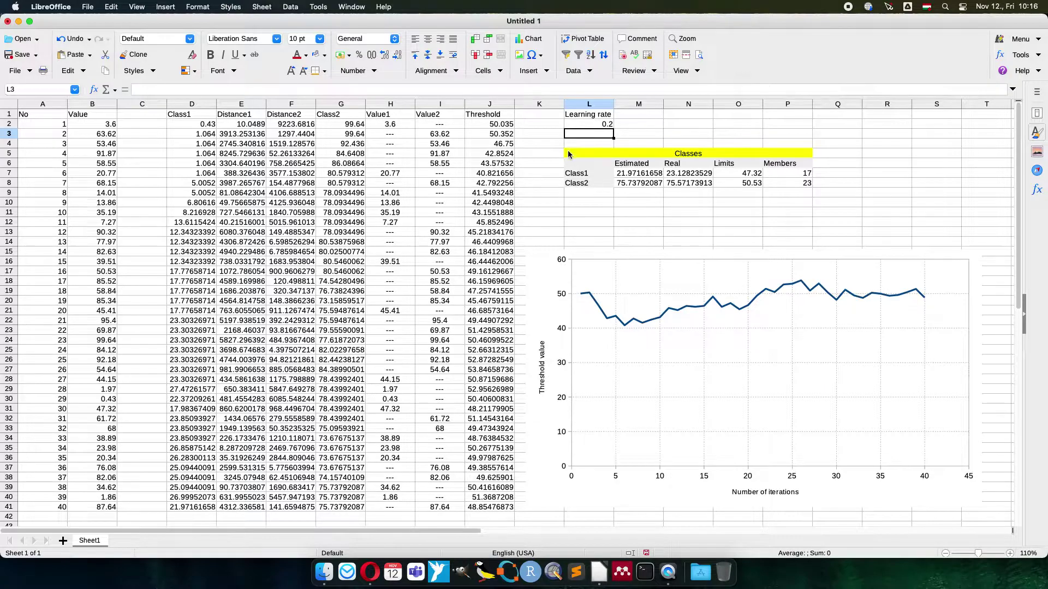
click(579, 125)
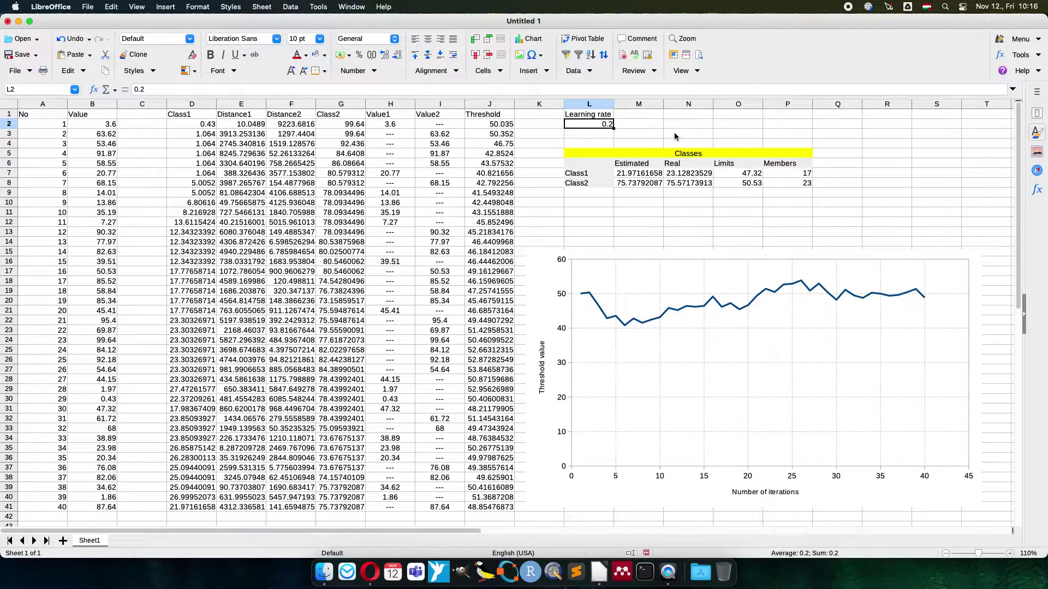
text(0.05)
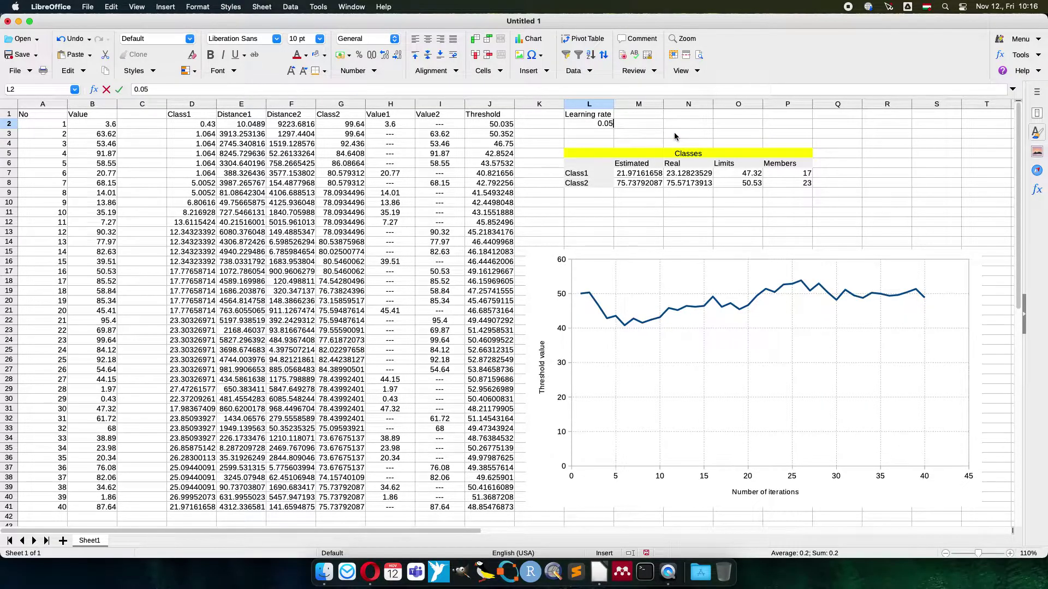
key(Return)
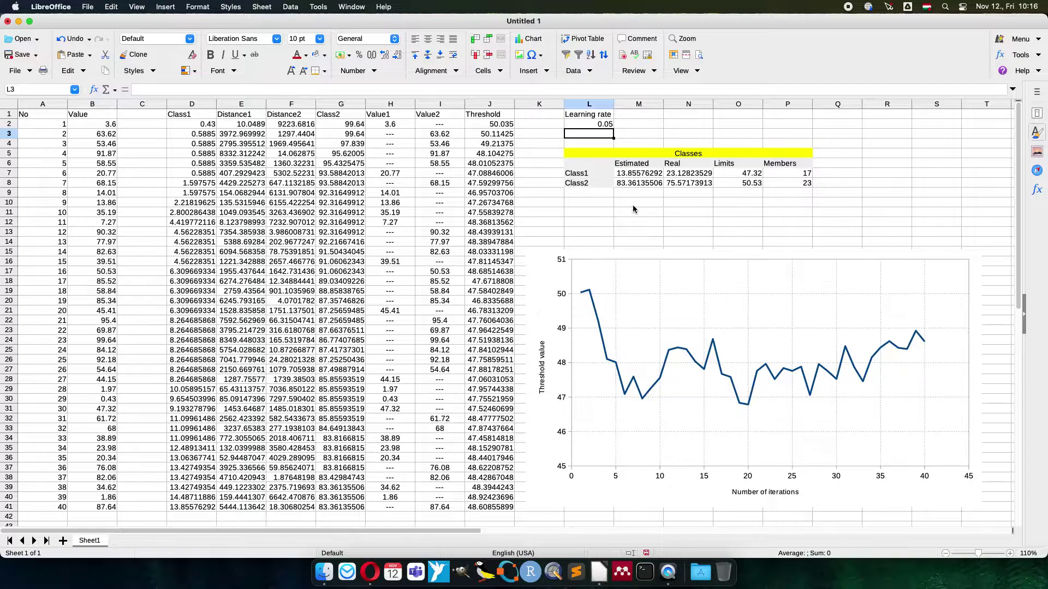
click(598, 124)
text(0)
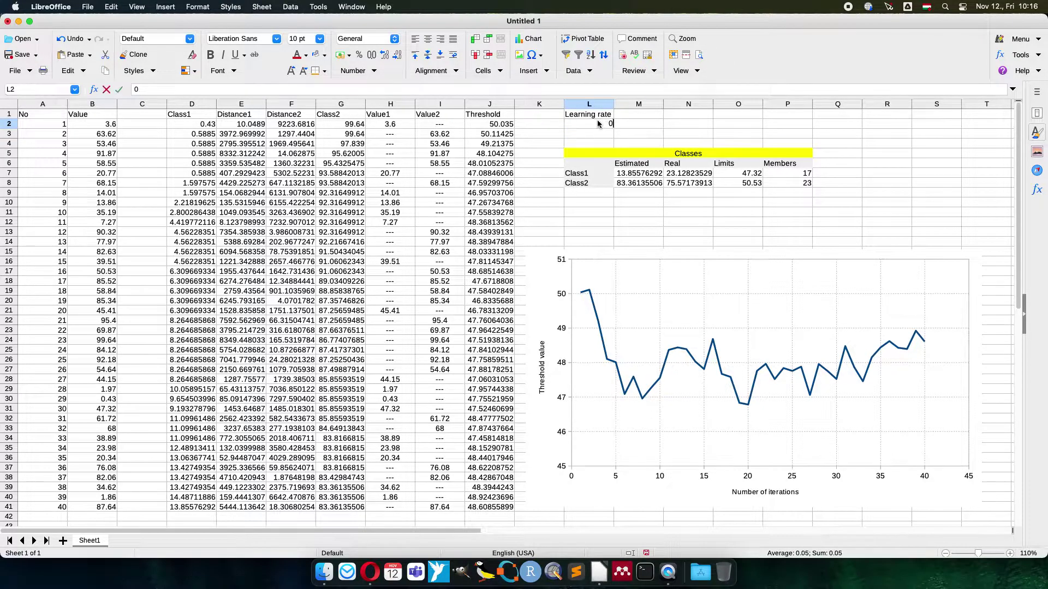
text(.1)
key(Return)
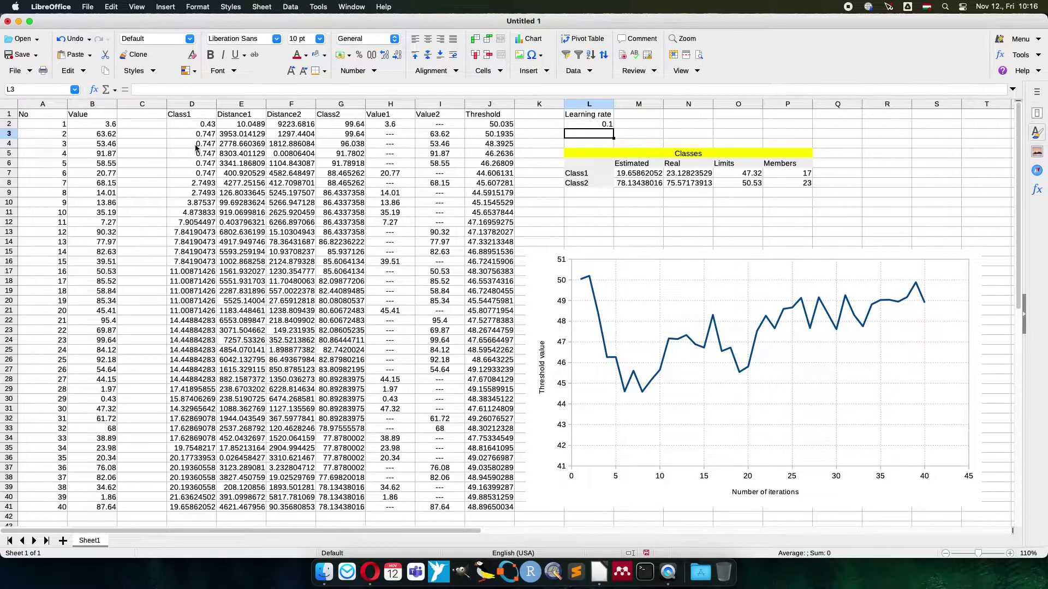
Add the heading 'Distance of classes' in R6
click(905, 163)
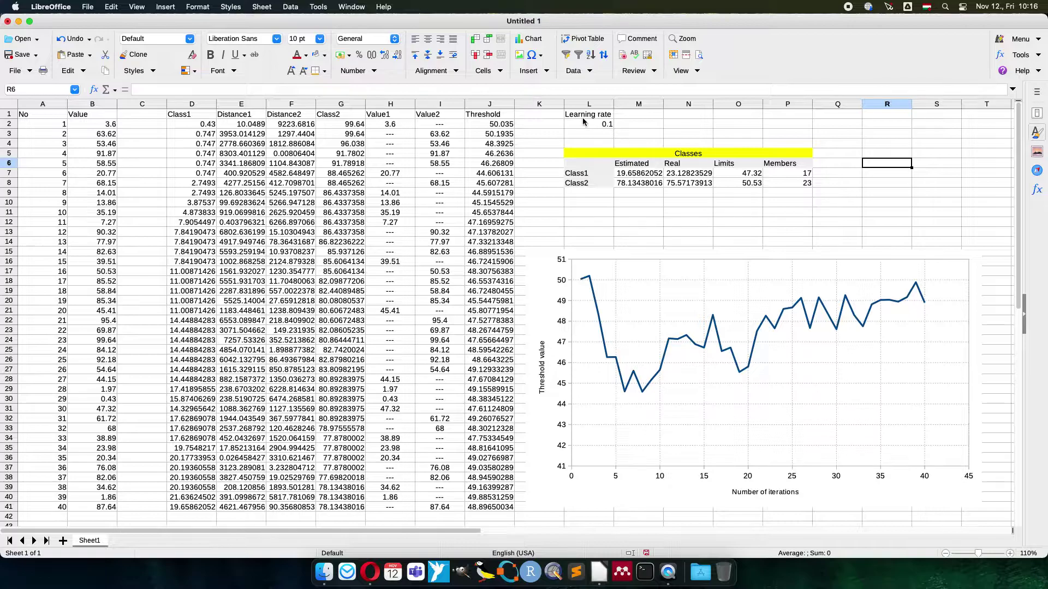
text(Distance o)
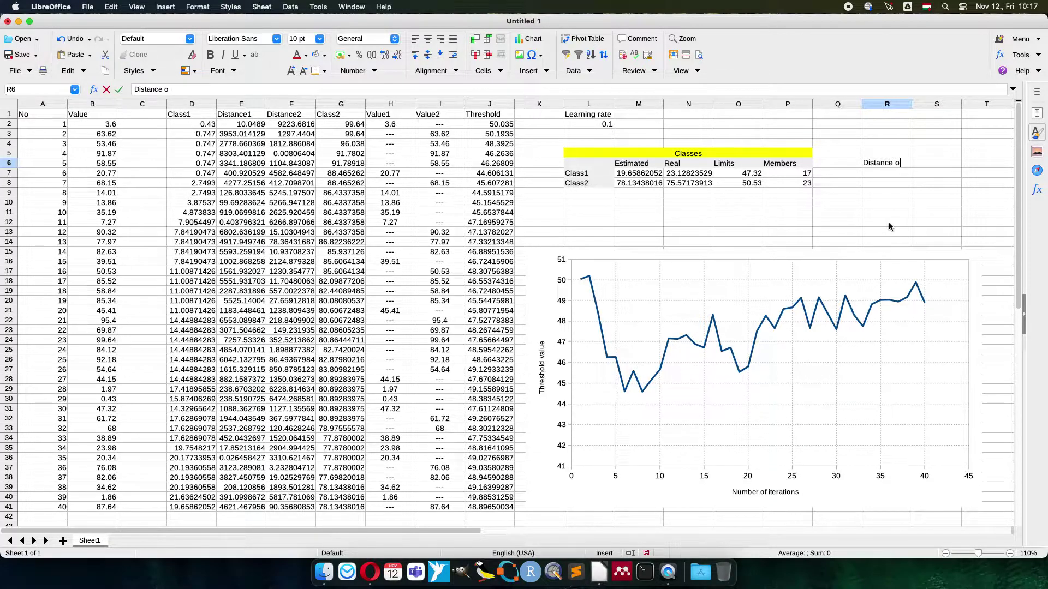
text(f classes)
key(Return)
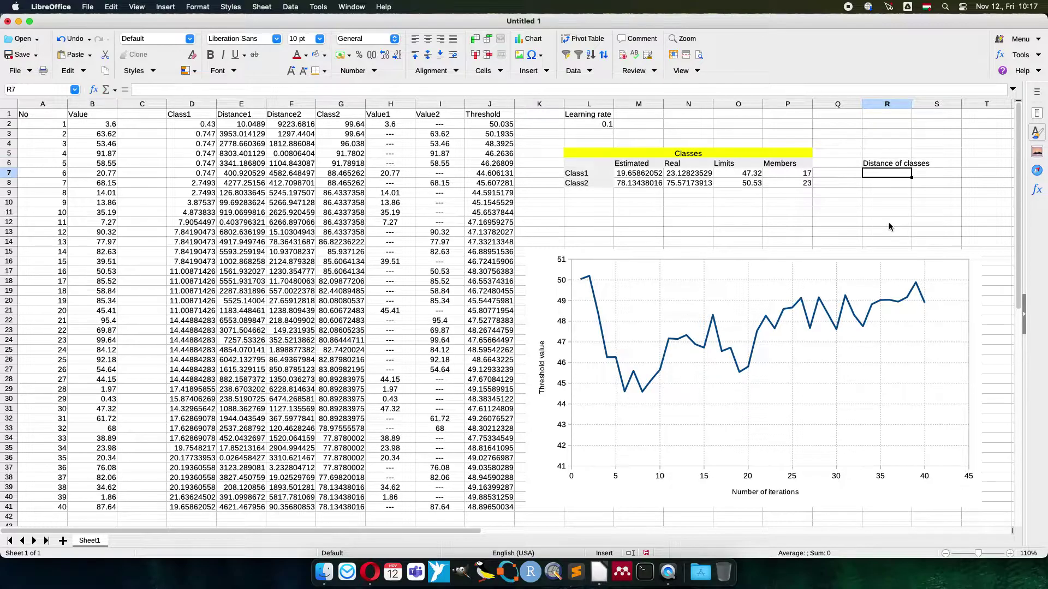
Enter =(M7-N7)^2+(M8-N8)^2 in R7 as the class distance
text(=()
click(639, 174)
text(-)
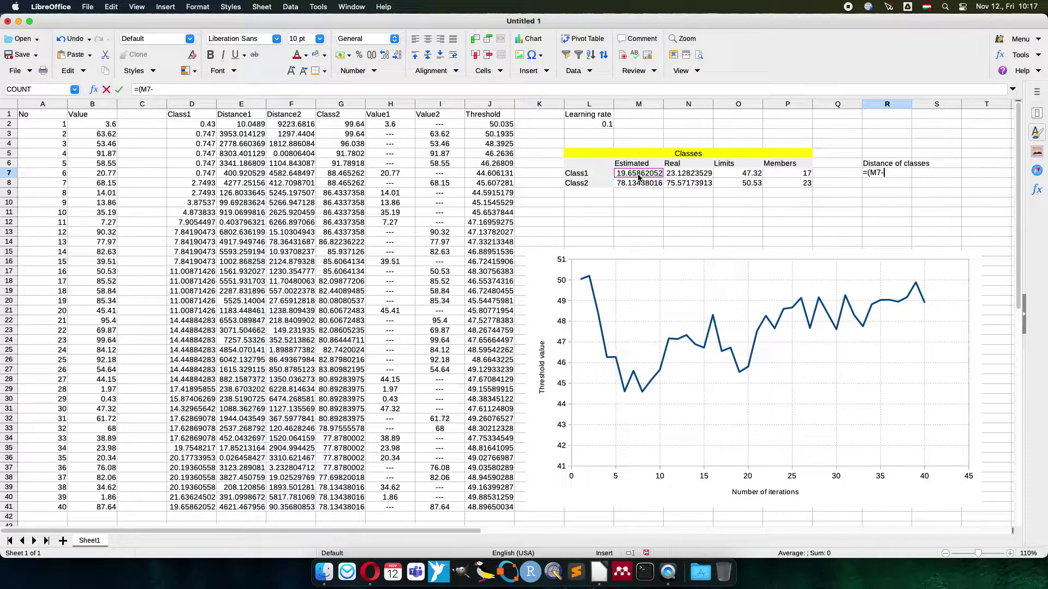
click(687, 175)
text())
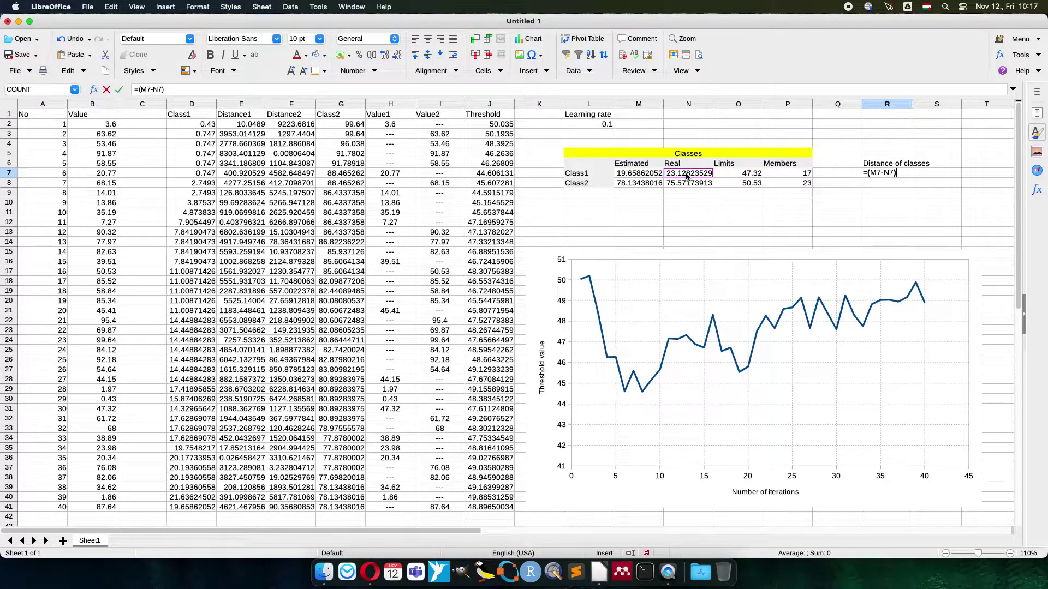
text(^2+()
click(646, 186)
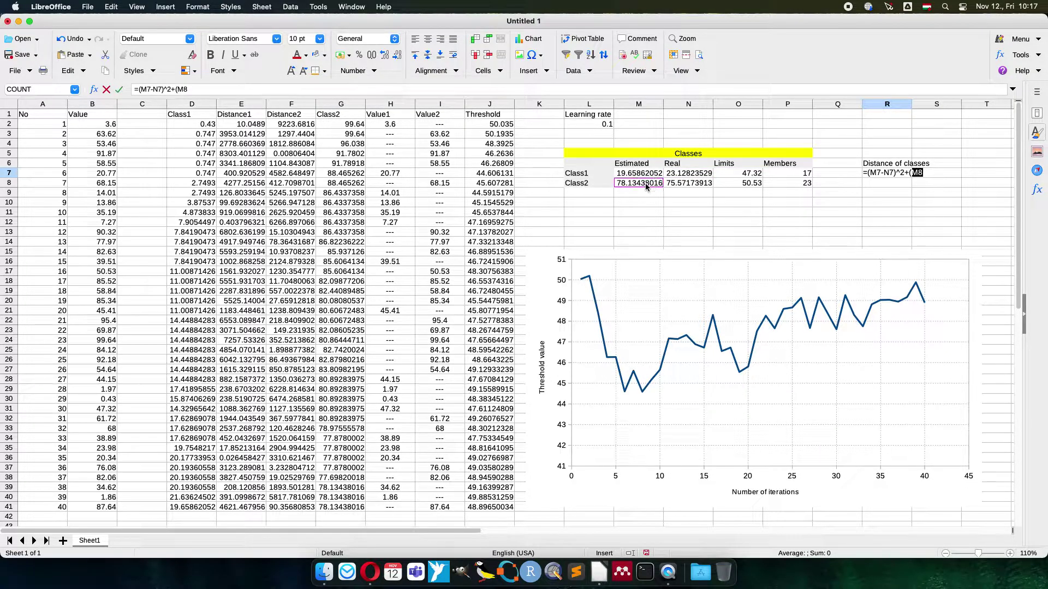
text(-)
key(Right)
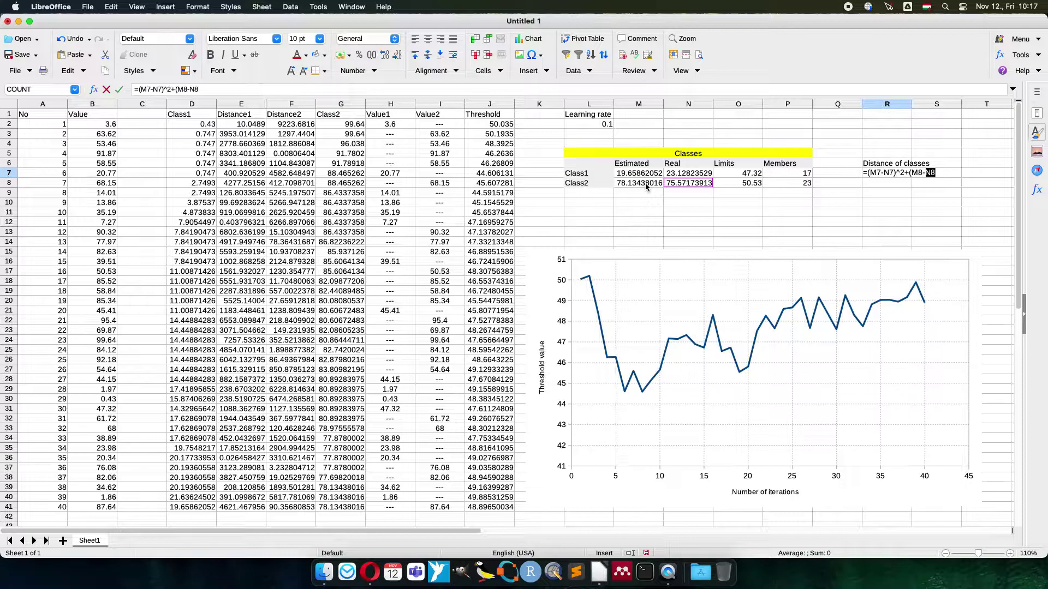
text()^2)
key(Return)
key(Up)
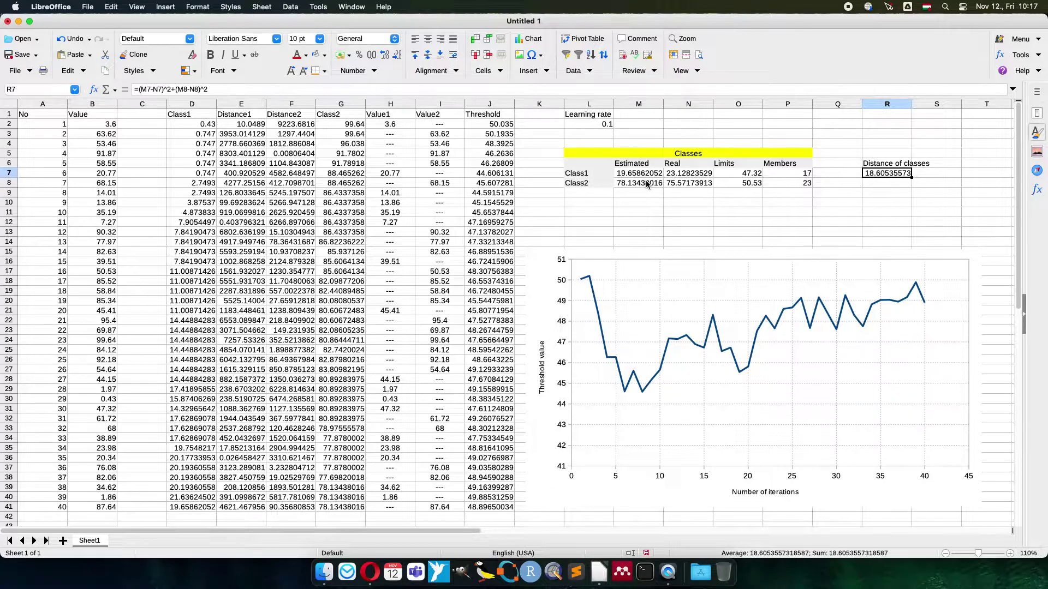
Change the learning rate in L2 to 0.2
click(588, 123)
text(0.2)
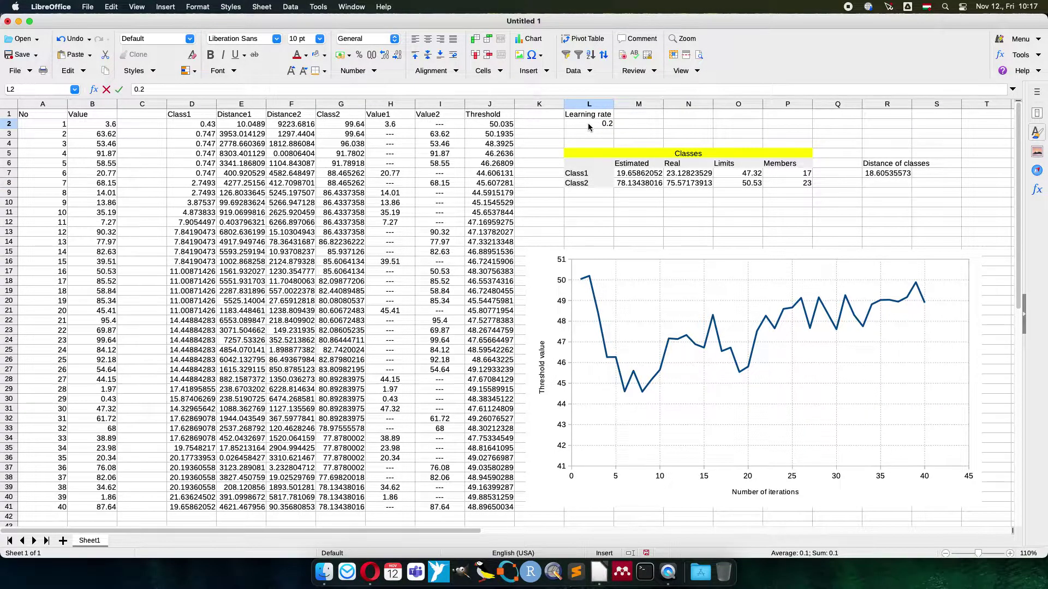
key(Return)
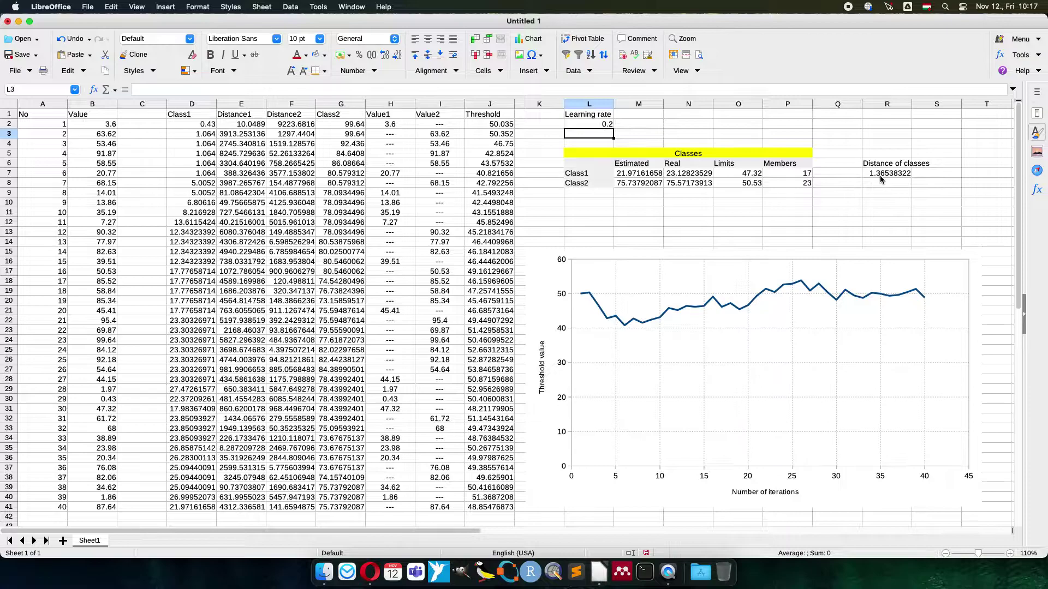
key(Up)
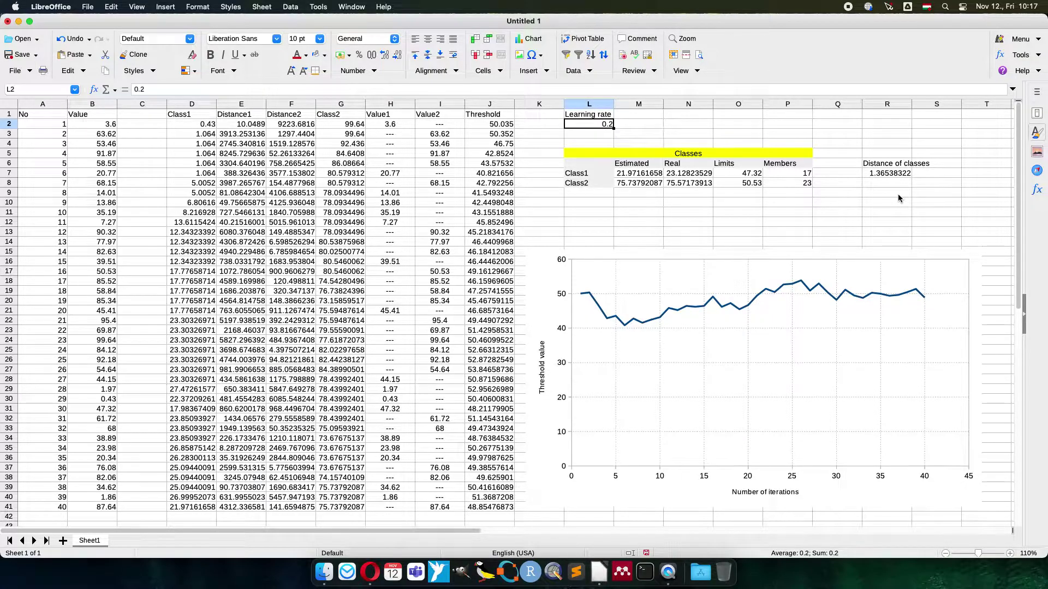
Set up the Solver to minimise R7 by changing the learning rate L2
click(1025, 56)
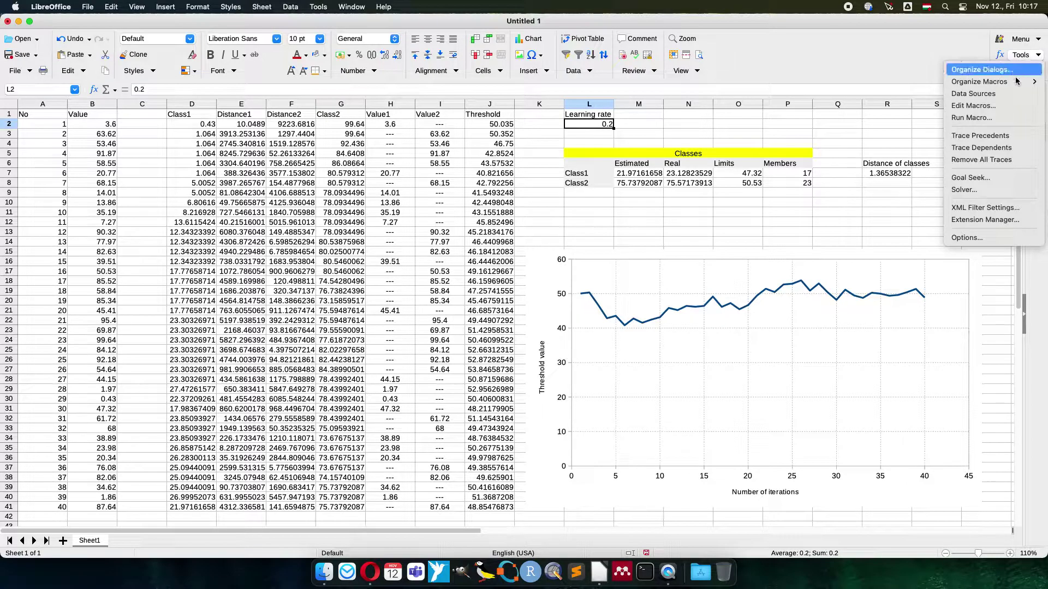
click(981, 190)
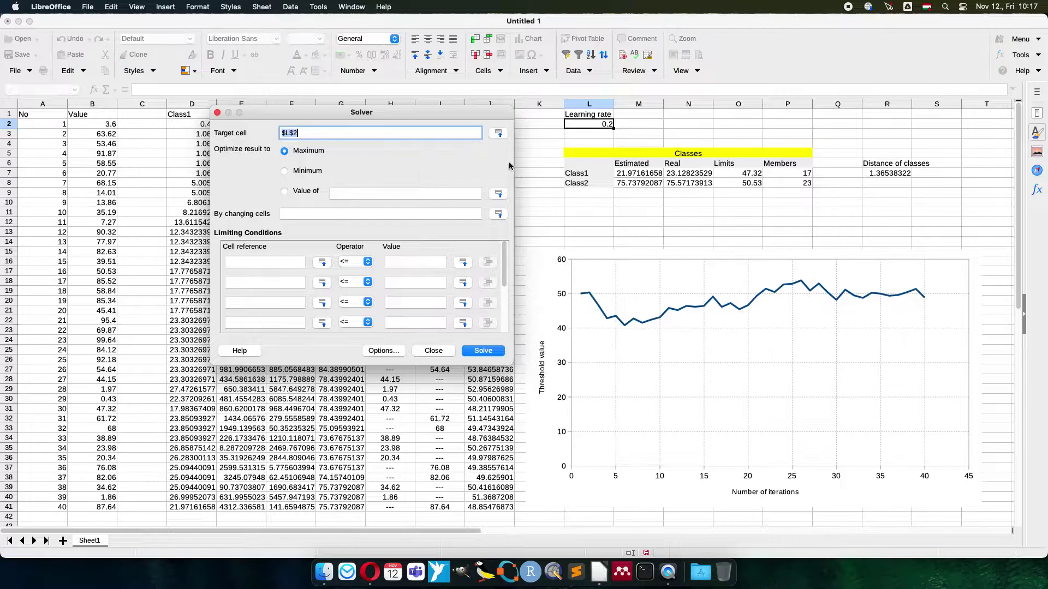
click(873, 173)
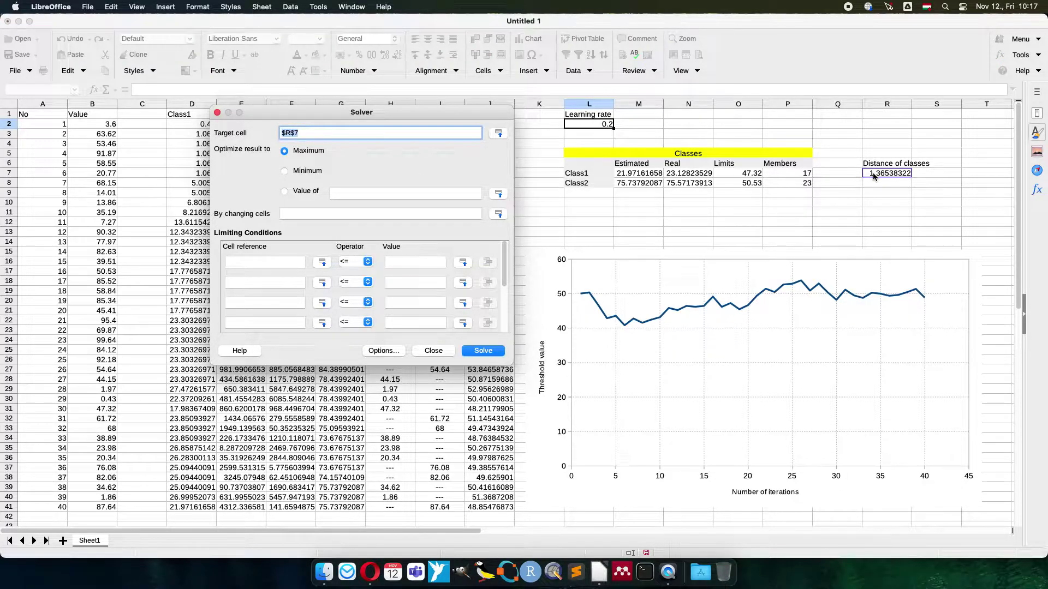
click(301, 171)
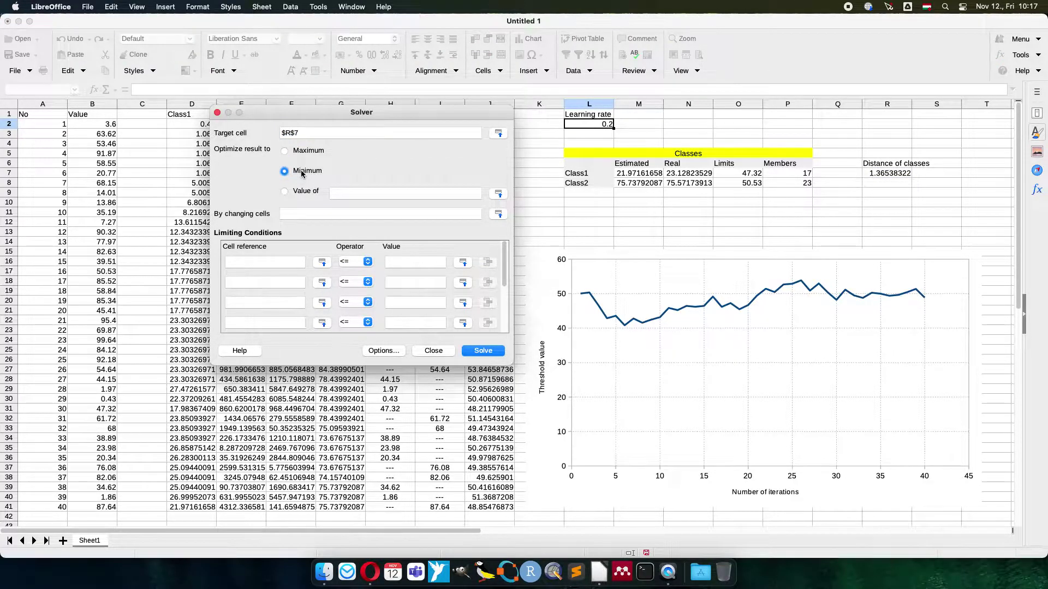
click(317, 215)
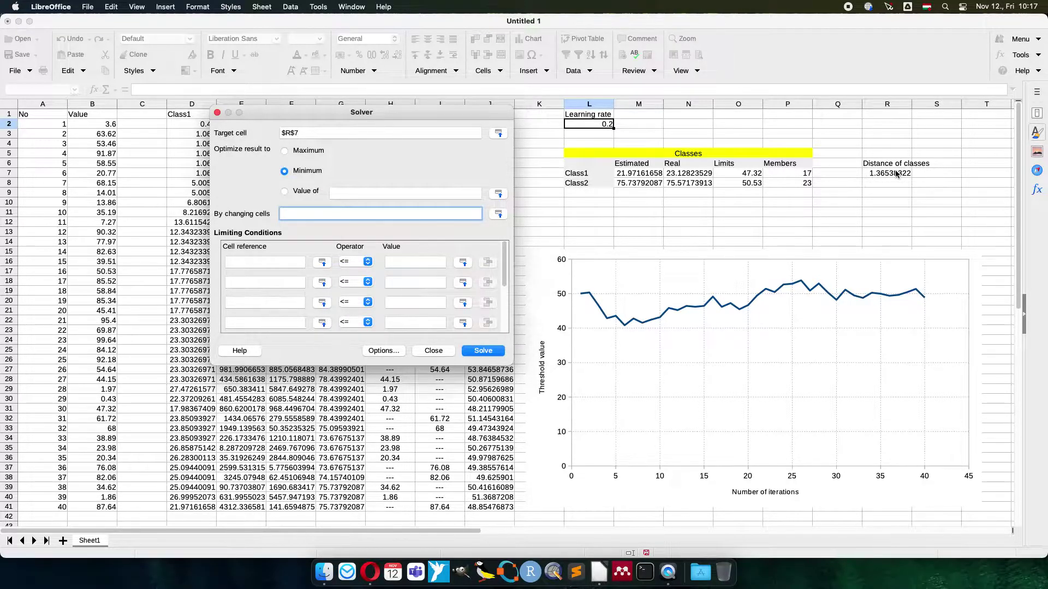
click(605, 127)
Keep DEPS Evolutionary Algorithm as the Solver engine in Options
click(382, 350)
click(330, 181)
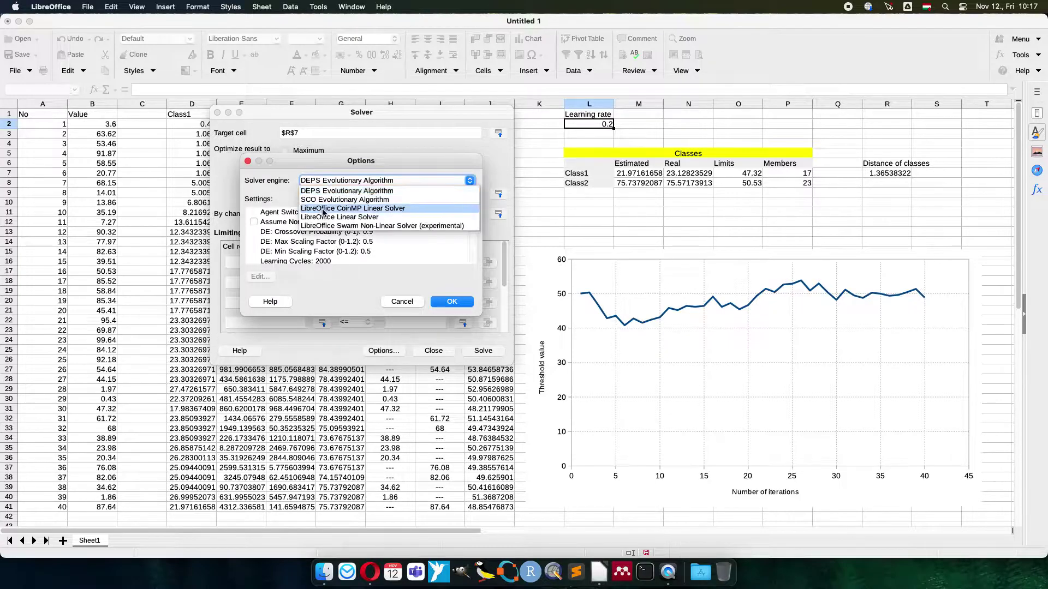
click(324, 191)
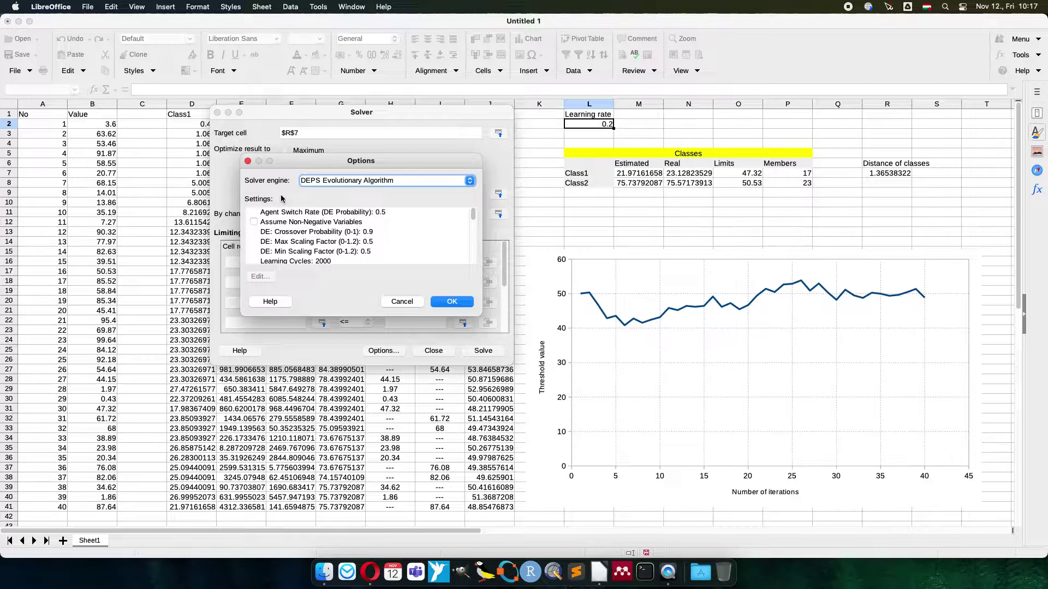
click(450, 303)
Run the Solver and keep its learning rate of 0.191068031
click(483, 350)
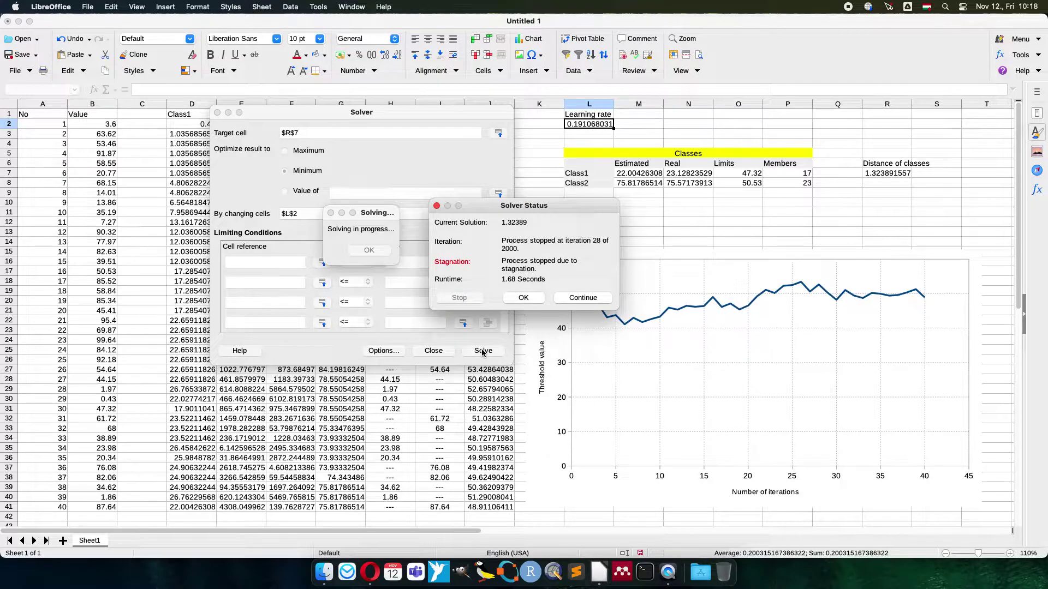
click(524, 297)
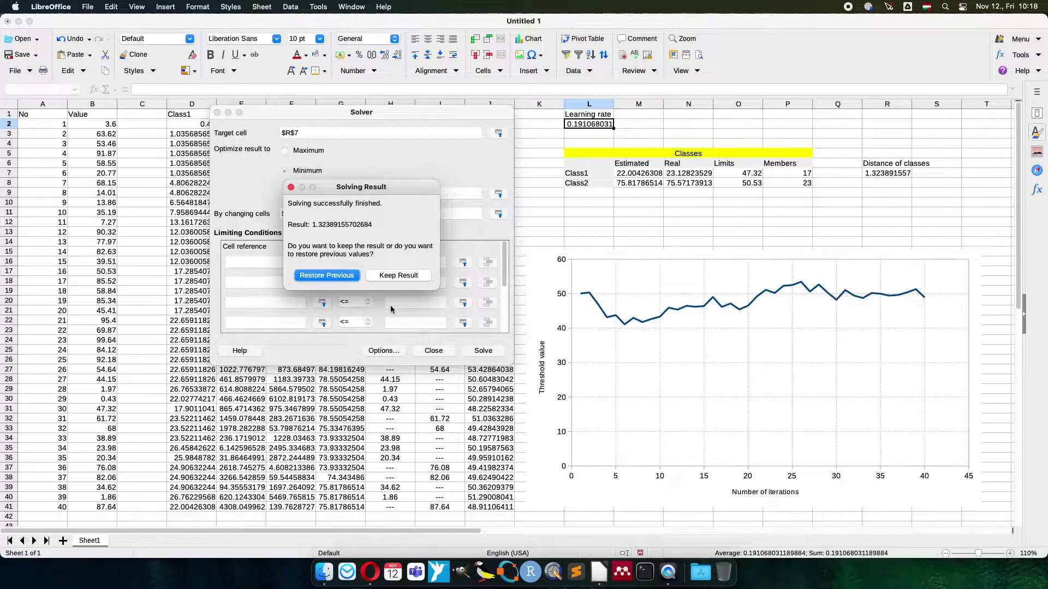
click(394, 279)
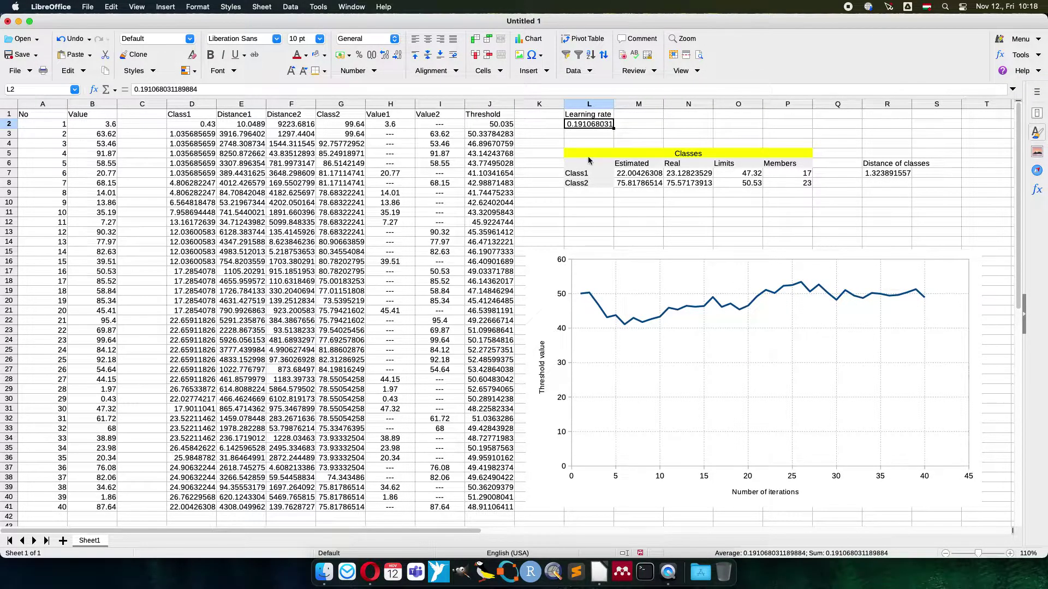